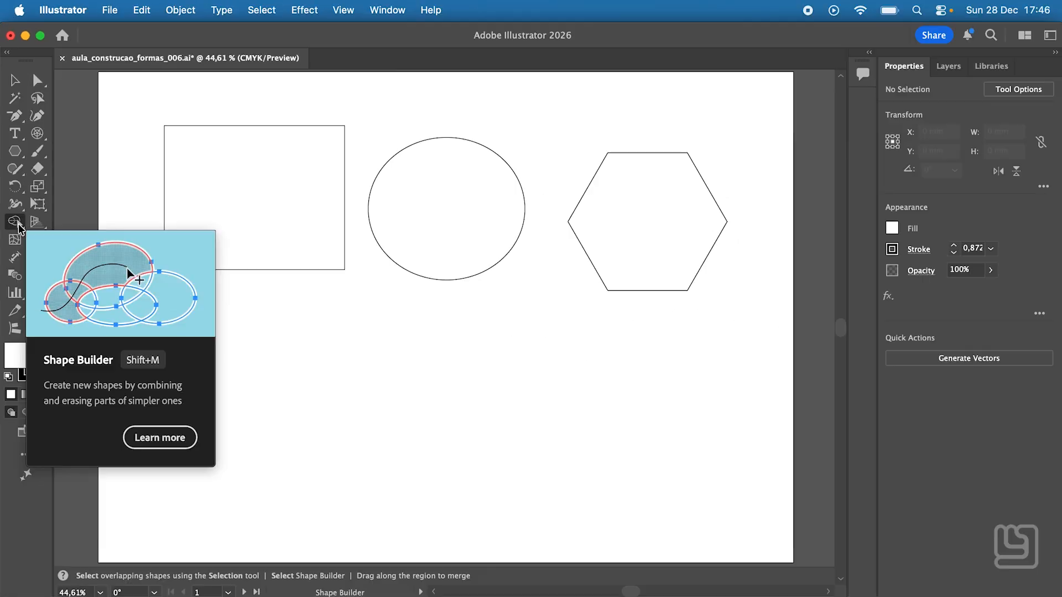
Detach the Shape Builder tool group as a floating panel and place it above the rectangle.
left_click(25, 303)
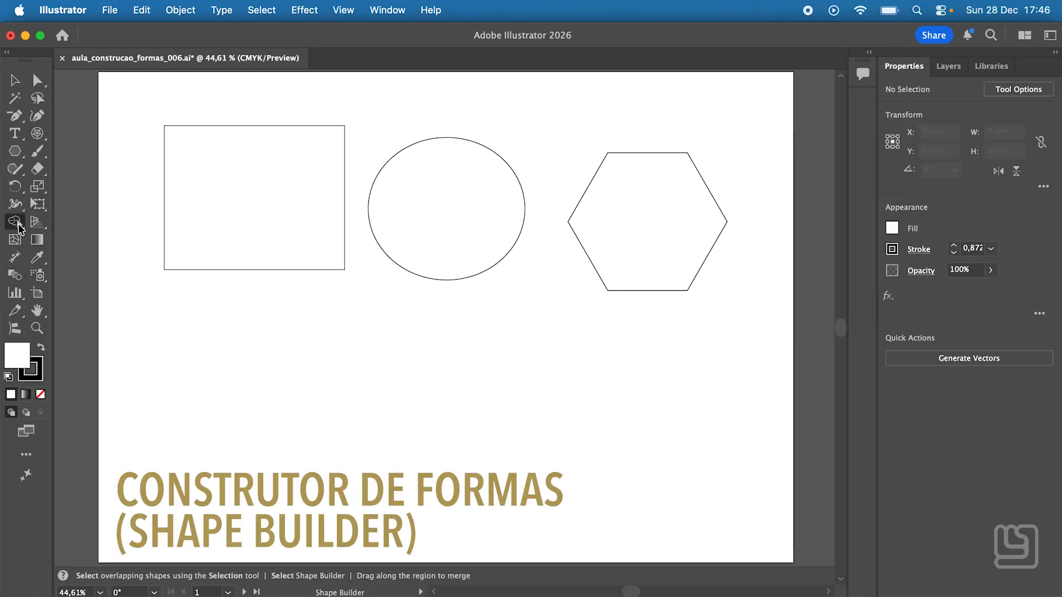
left_click_drag(18, 228, 204, 239)
left_click_drag(59, 230, 144, 88)
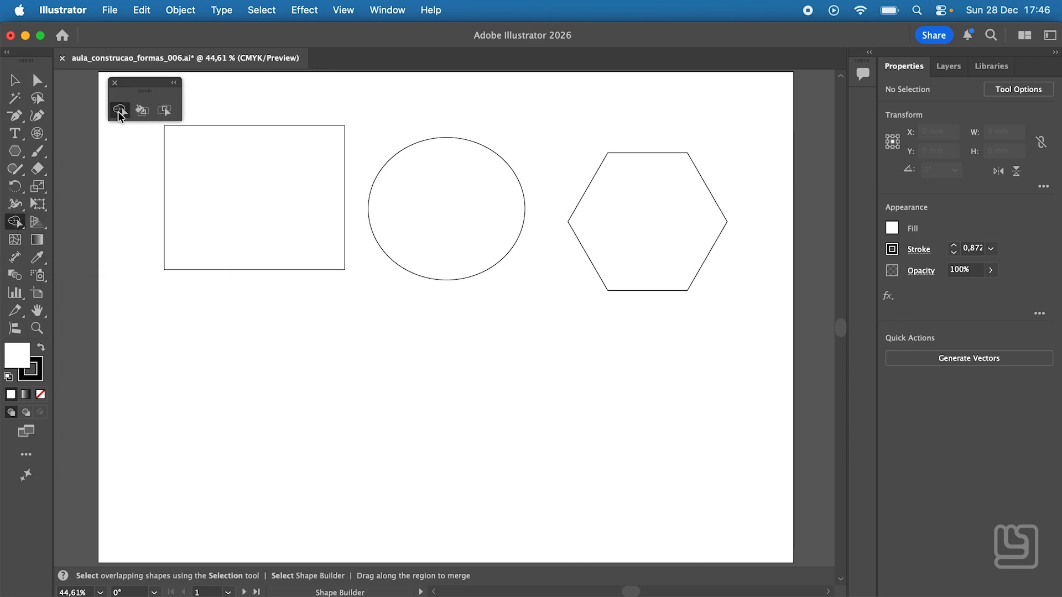
Move the rectangle, ellipse and hexagon into a horizontal row with their centres at Y 93.127 mm.
left_click(10, 82)
left_click_drag(332, 130, 313, 158)
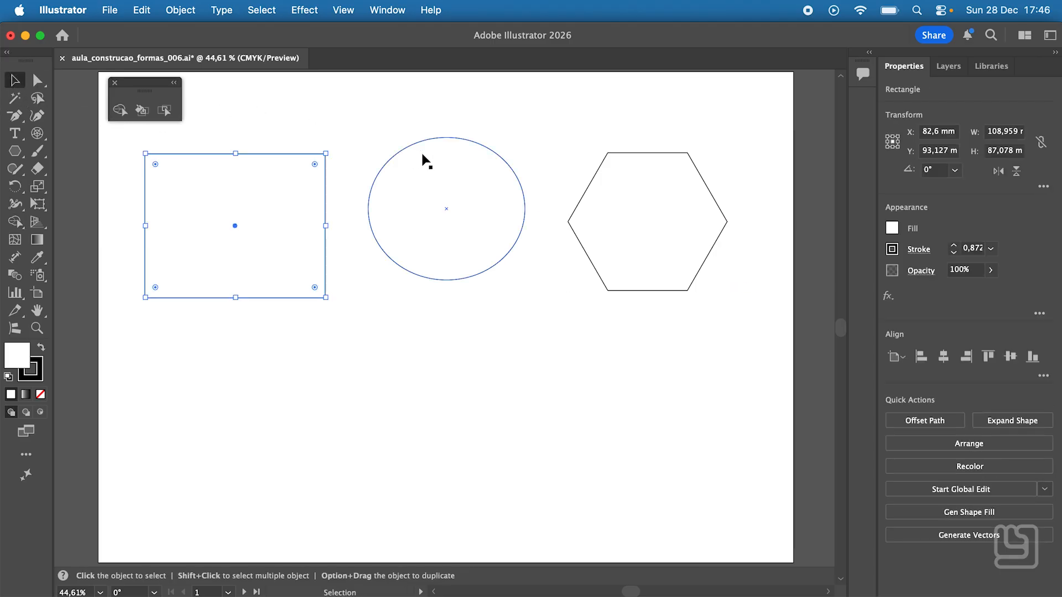
left_click_drag(456, 138, 456, 155)
left_click(297, 115)
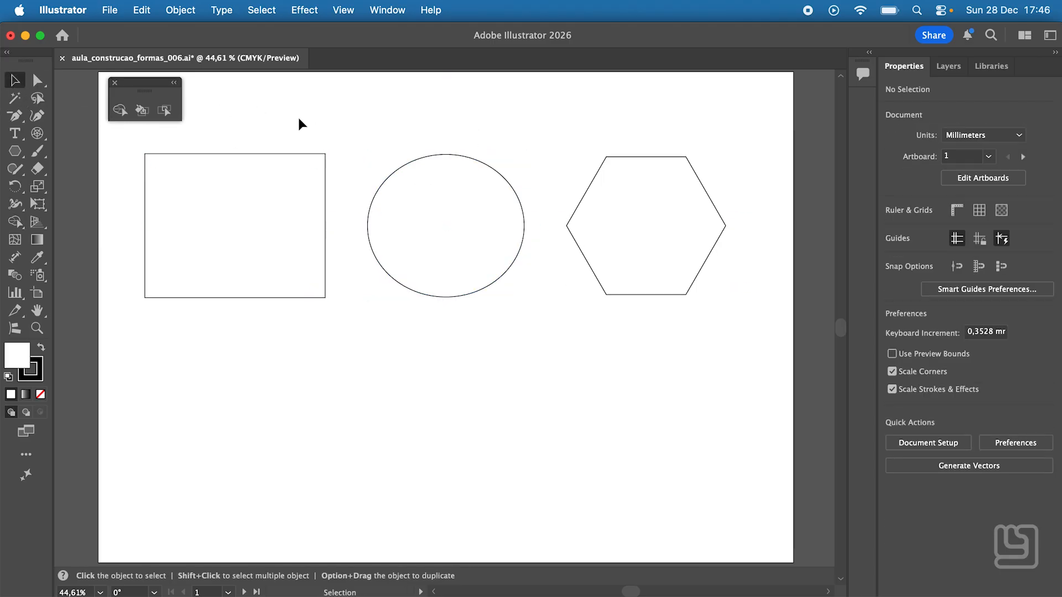
Set the stroke weight of the rectangle, ellipse and hexagon to 3 pt.
left_click_drag(282, 118, 620, 303)
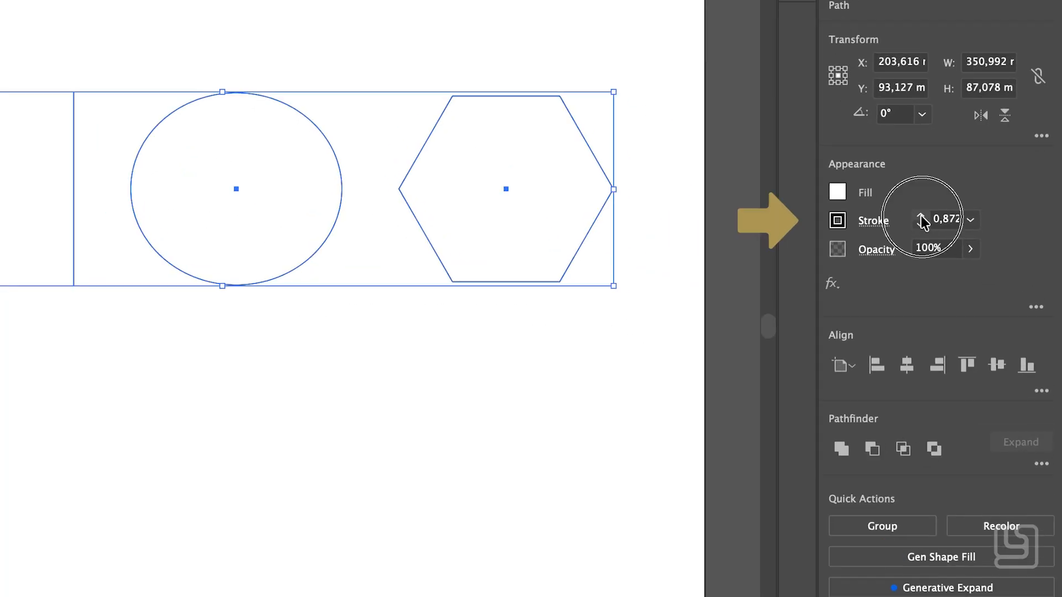
left_click(952, 245)
left_click(953, 246)
left_click(921, 217)
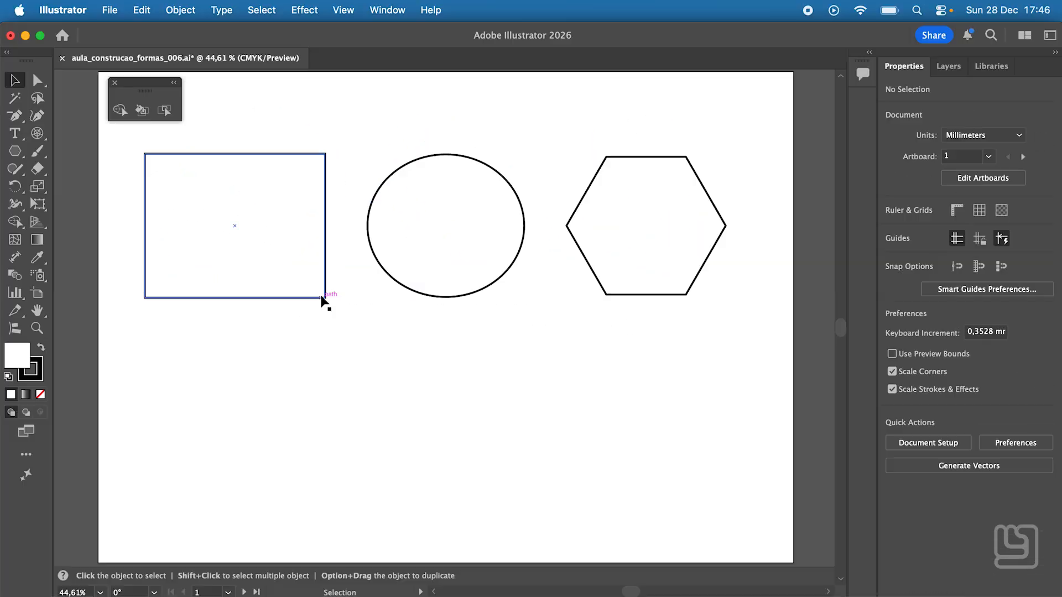
left_click(71, 269)
Duplicate the hexagon 83.3 mm straight down so the copy shares the original's lower edge.
left_click(643, 295)
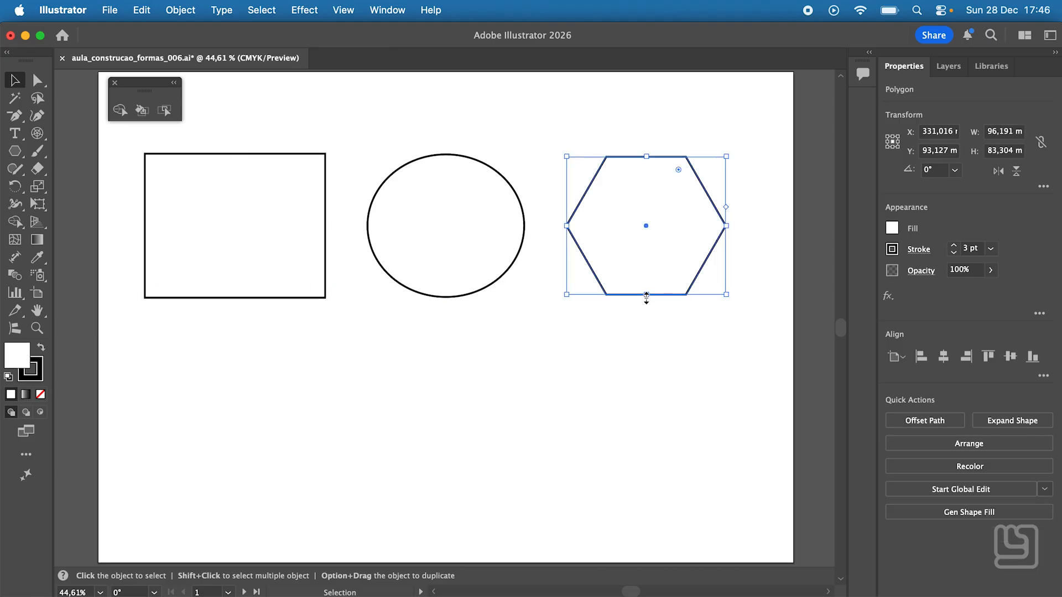
left_click_drag(691, 283, 701, 426)
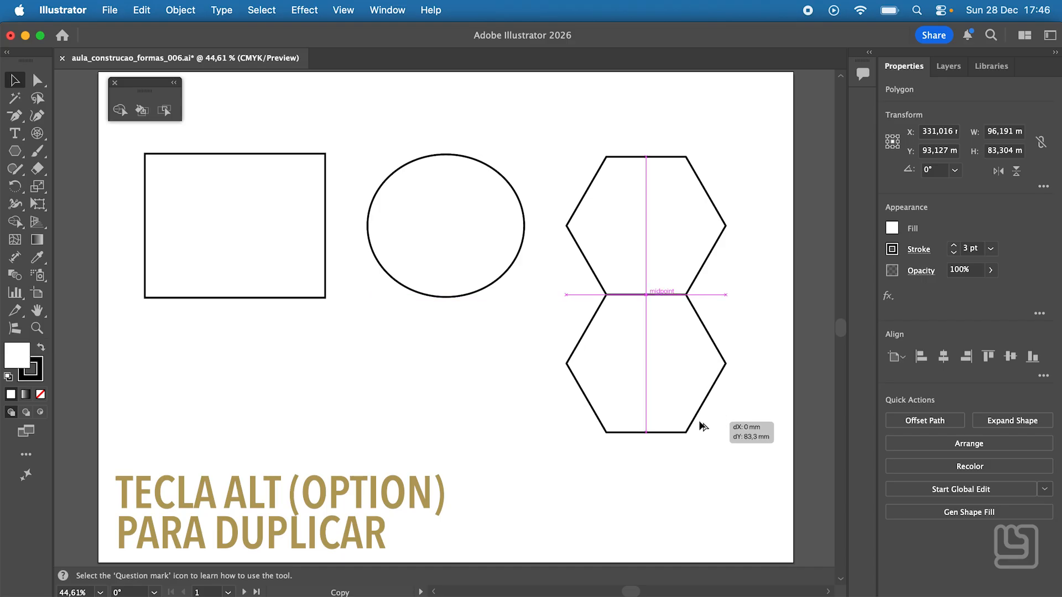
left_click(751, 222)
Merge the two stacked hexagons into one shape with the Shape Builder.
left_click_drag(750, 223, 636, 334)
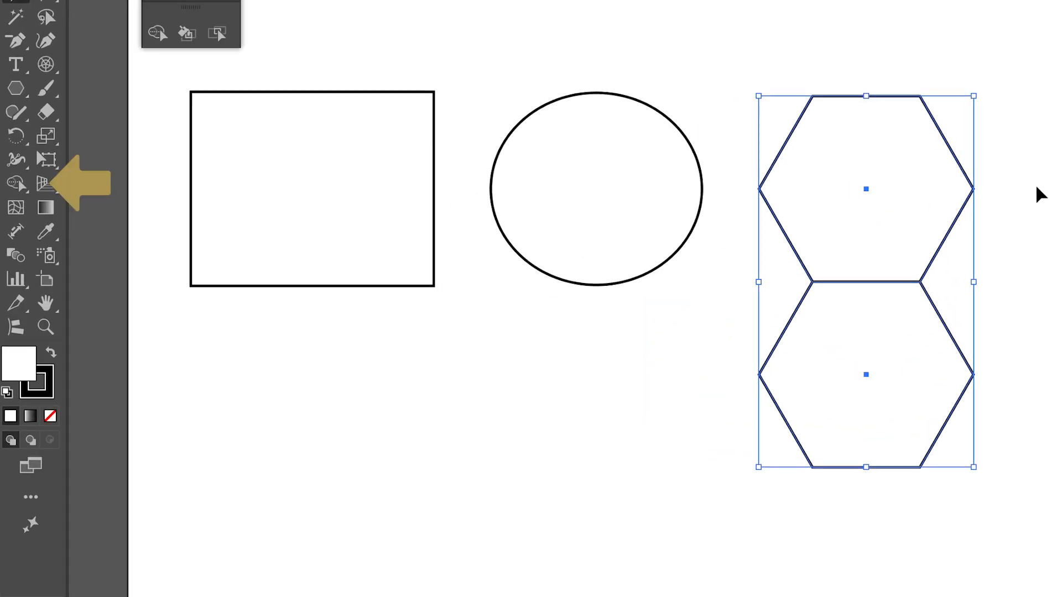
left_click(159, 35)
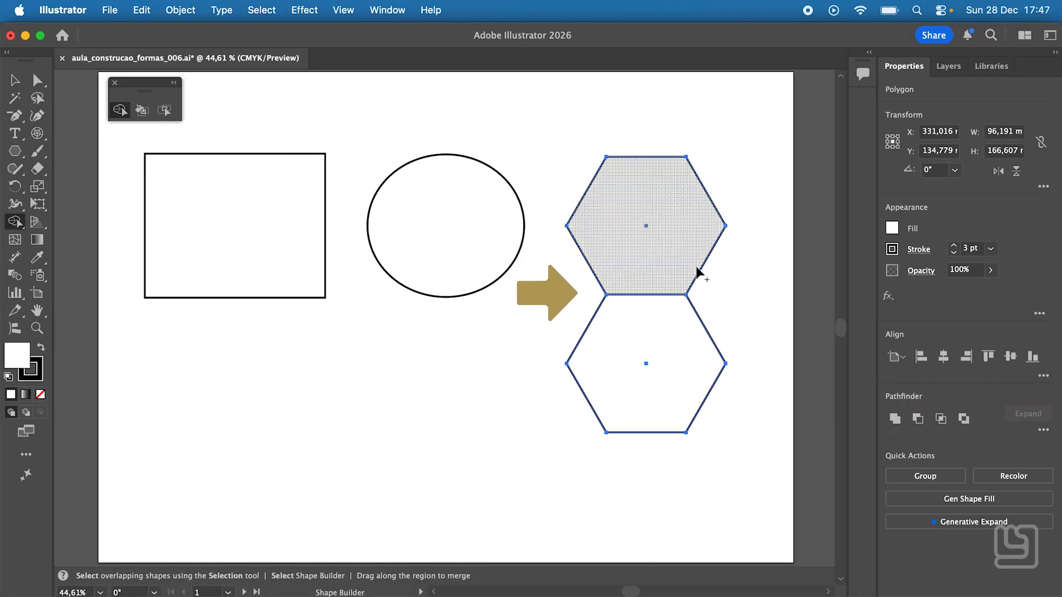
left_click_drag(670, 265, 671, 306)
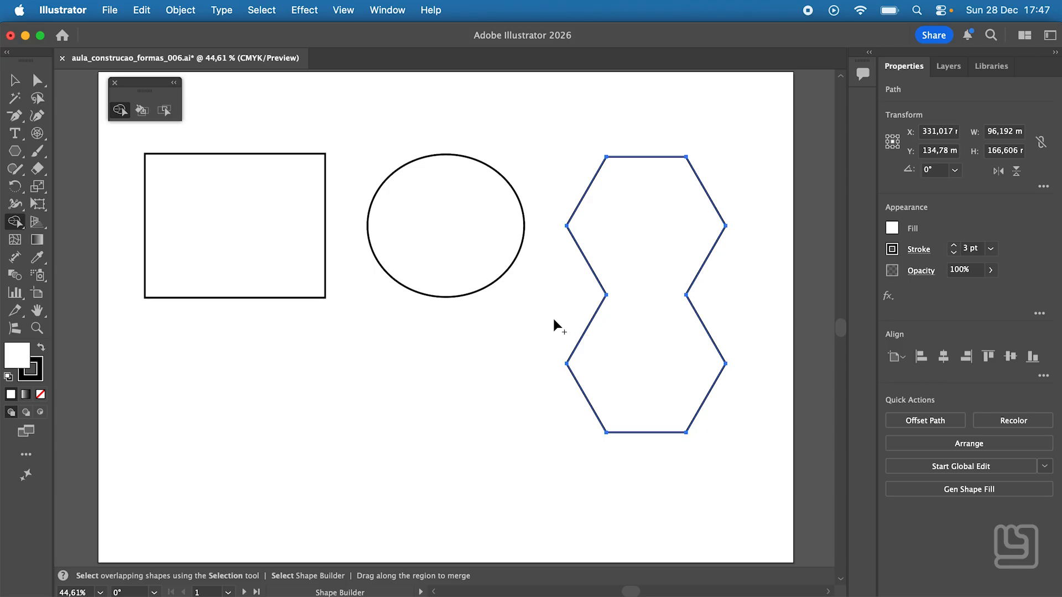
left_click(15, 80)
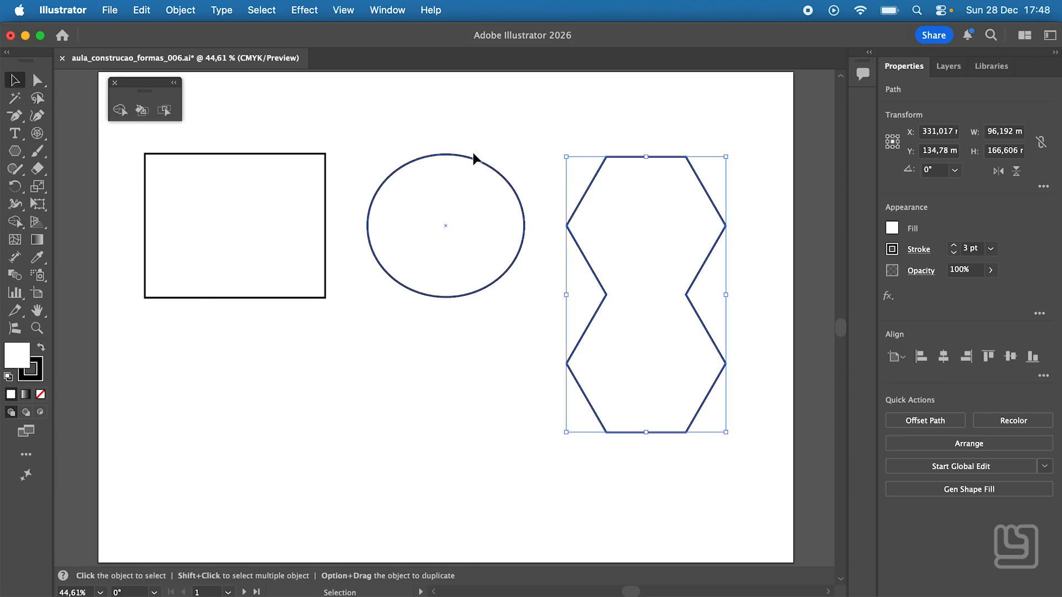
left_click(516, 138)
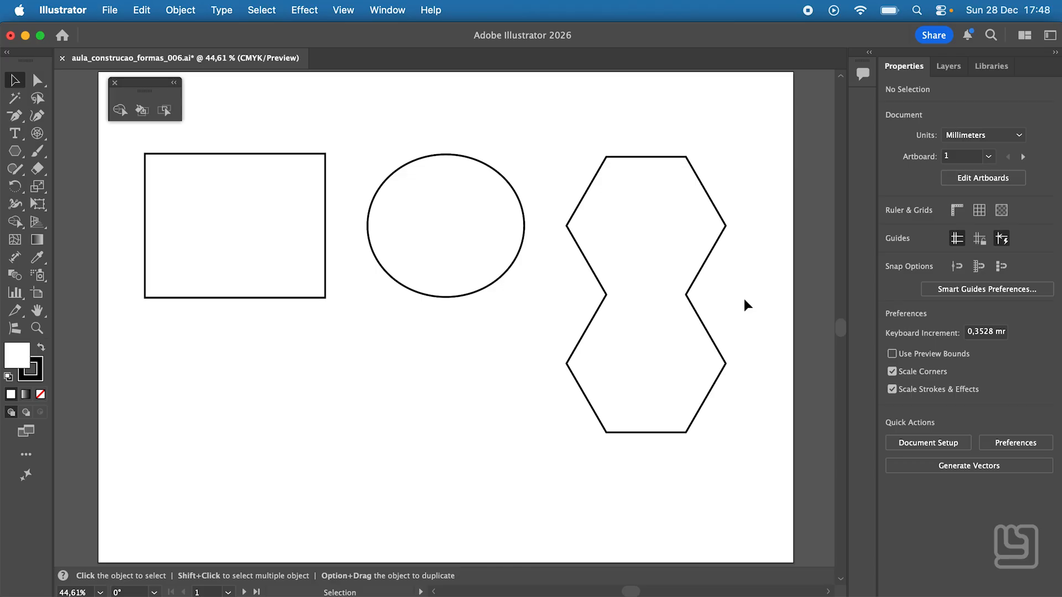
Make three copies of the ellipse below the original, overlapping as a left, a right and a bottom lobe.
left_click(523, 216)
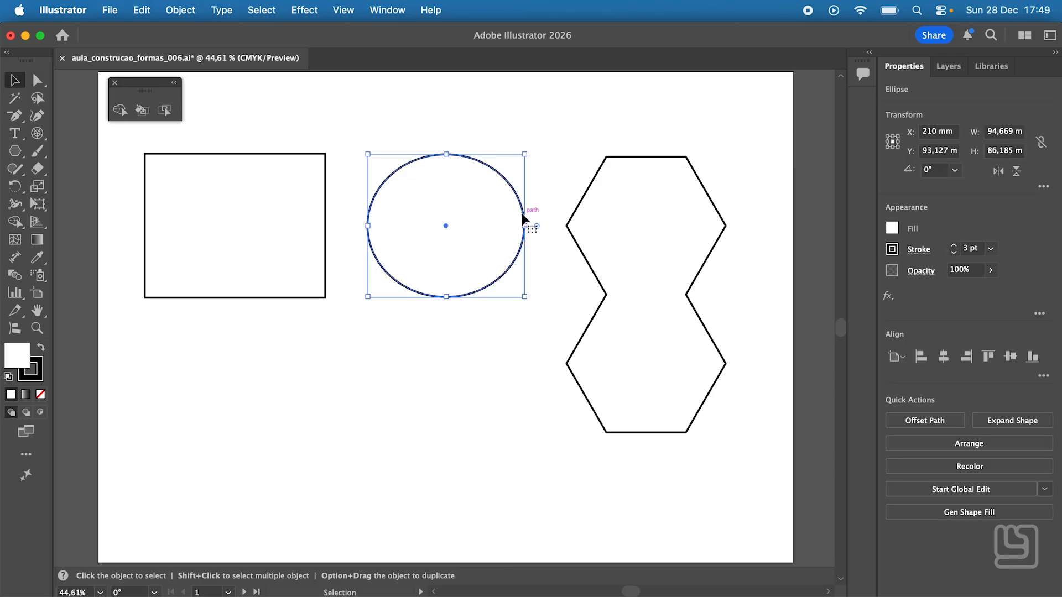
left_click_drag(521, 210, 490, 370)
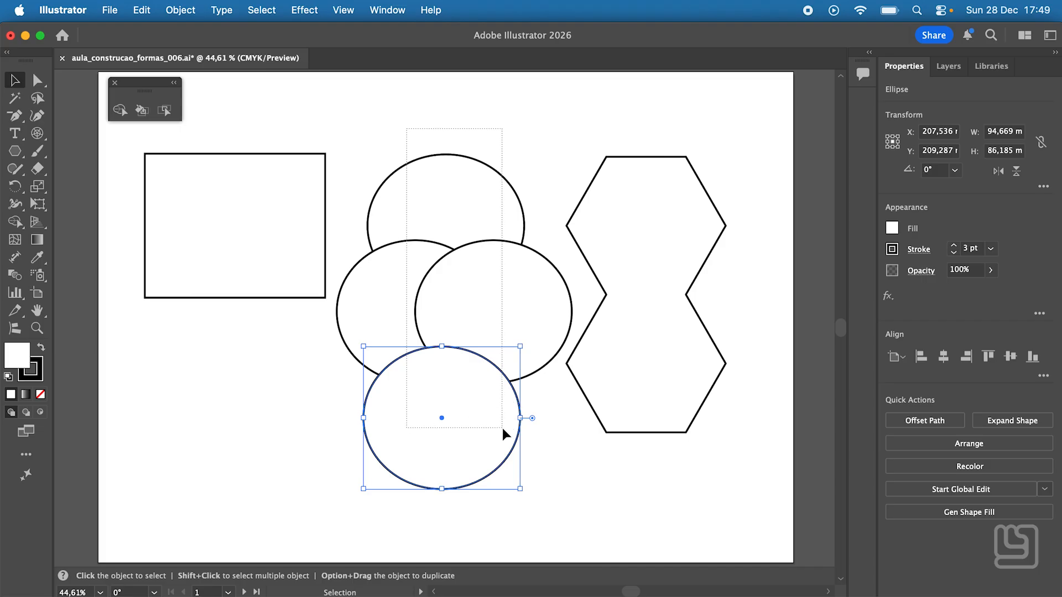
Merge the top, left and bottom ellipses with the Shape Builder and subtract the right ellipse from them.
left_click_drag(502, 429, 470, 265)
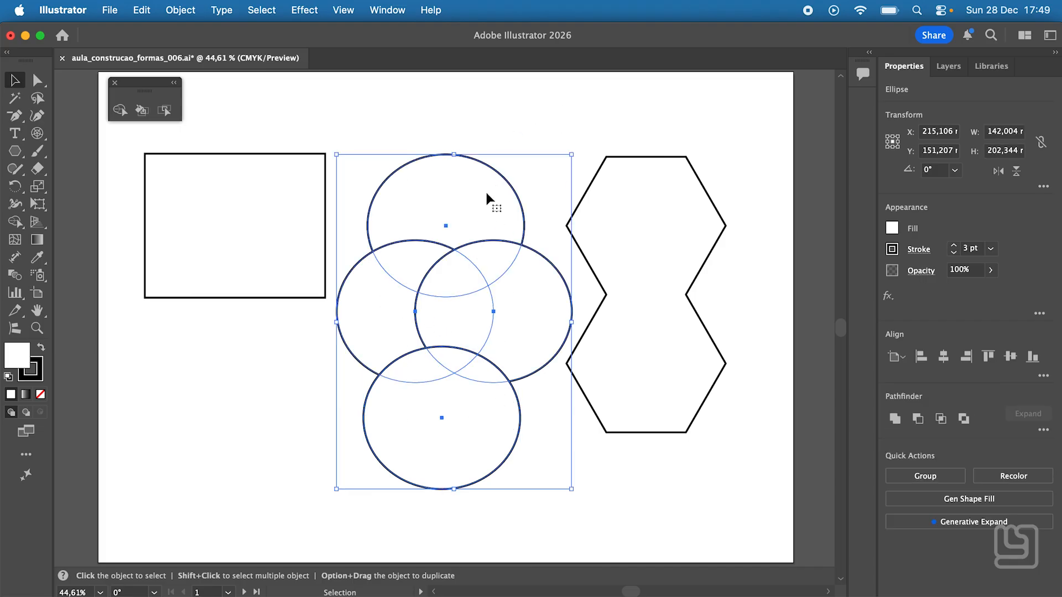
left_click(122, 114)
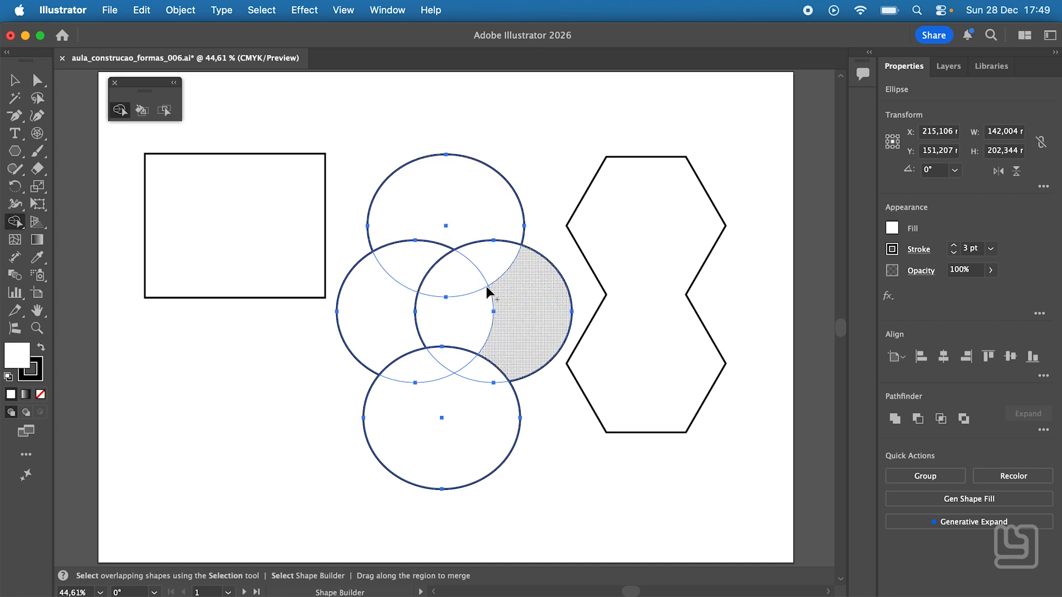
mouse_move(454, 203)
left_mouse_down()
mouse_move(414, 248)
mouse_move(387, 312)
left_mouse_up()
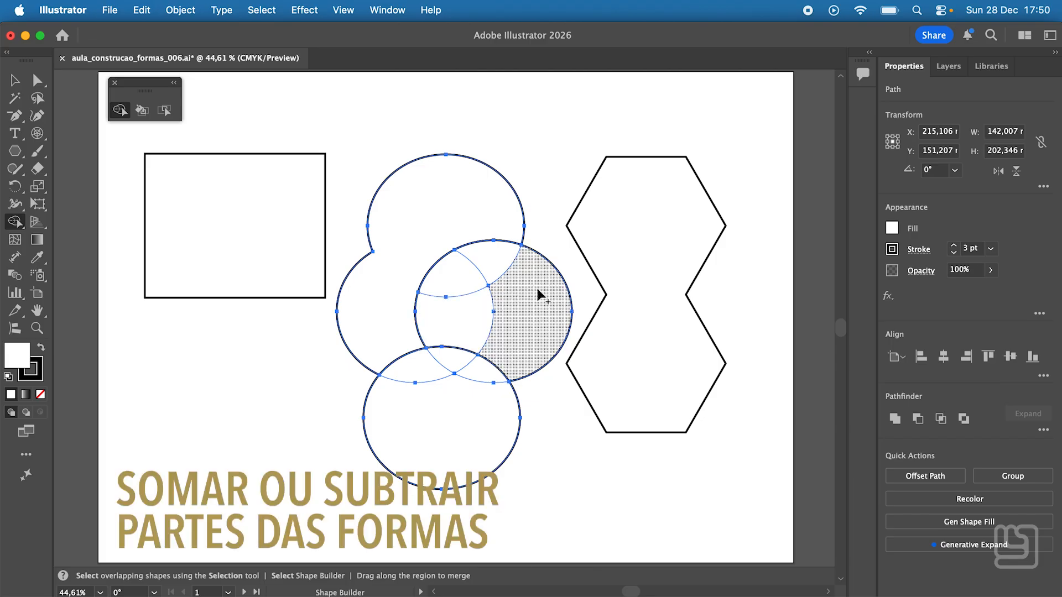
left_click_drag(381, 334, 440, 399)
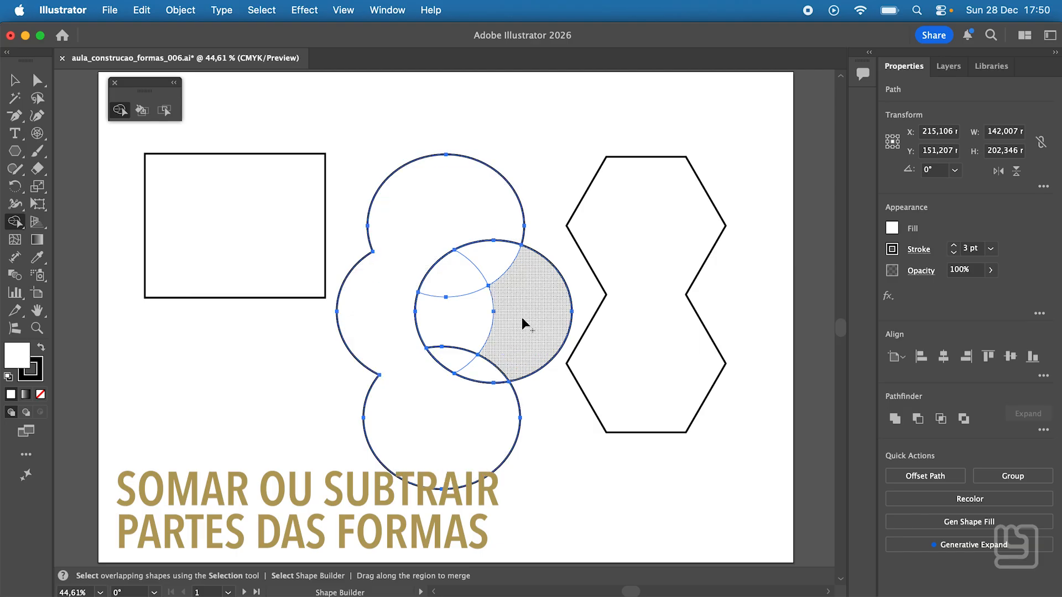
mouse_move(528, 289)
left_mouse_down()
mouse_move(486, 272)
mouse_move(460, 287)
mouse_move(464, 356)
mouse_move(503, 369)
mouse_move(507, 360)
left_mouse_up()
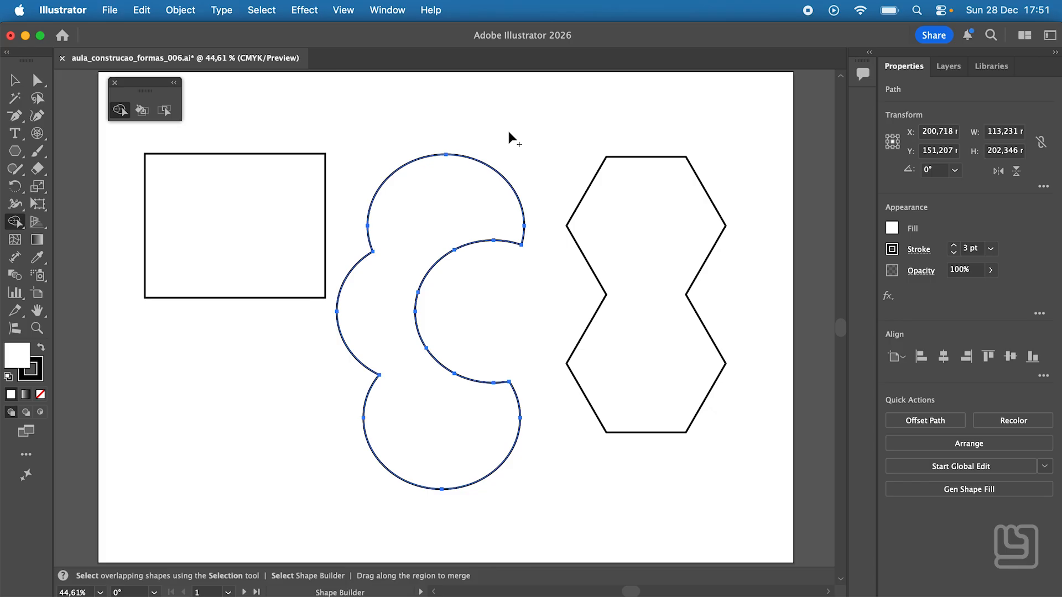
scroll(530, 142, "down", 1)
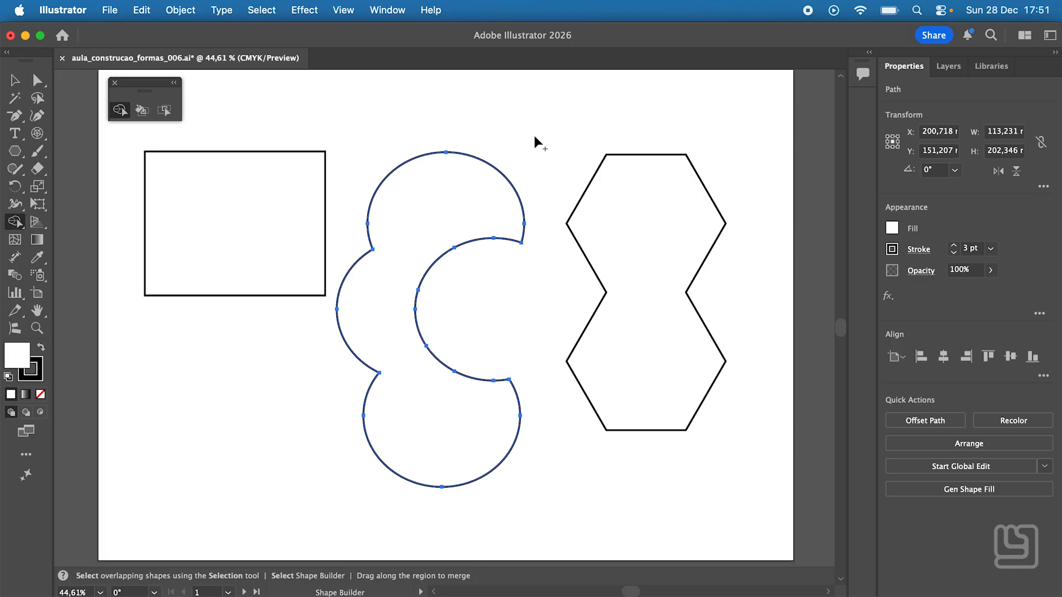
Rotate the merged shape to 270°, scale it to about 127 × 71 mm and move it up between the rectangle and the hexagons.
left_click(15, 80)
left_click_drag(598, 226, 518, 143)
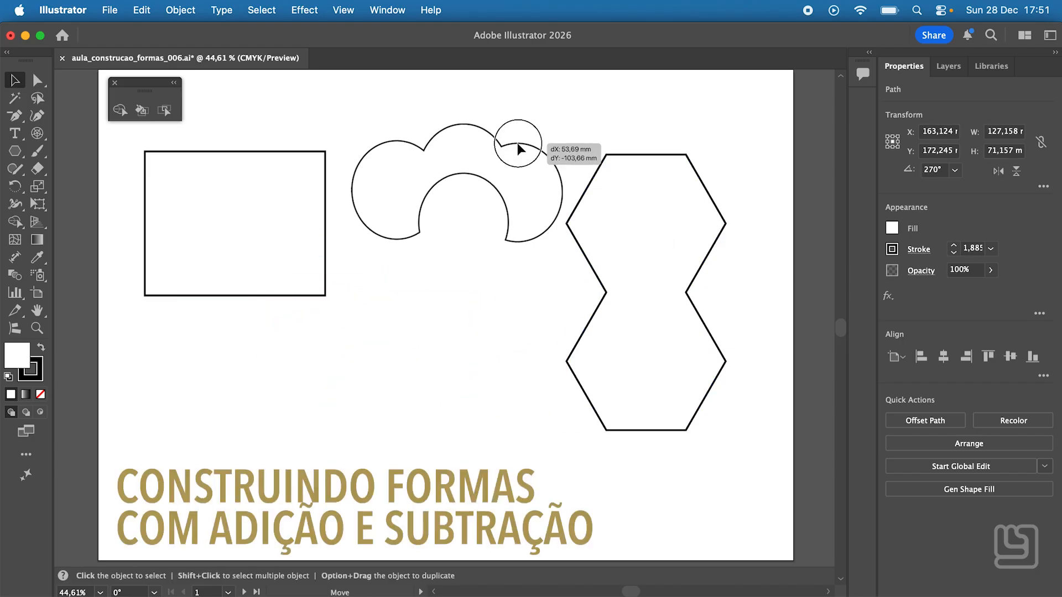
Draw a face ellipse of about 51 × 58 mm inside the cut-out of the rotated cloud shape.
left_click_drag(15, 151, 51, 175)
left_click(49, 188)
left_click_drag(419, 181, 487, 279)
Duplicate the face ellipse below the face as an eyeball and add a smaller black-filled ellipse inside as the pupil.
mouse_move(485, 269)
left_mouse_down()
mouse_move(464, 375)
mouse_move(427, 424)
left_mouse_up()
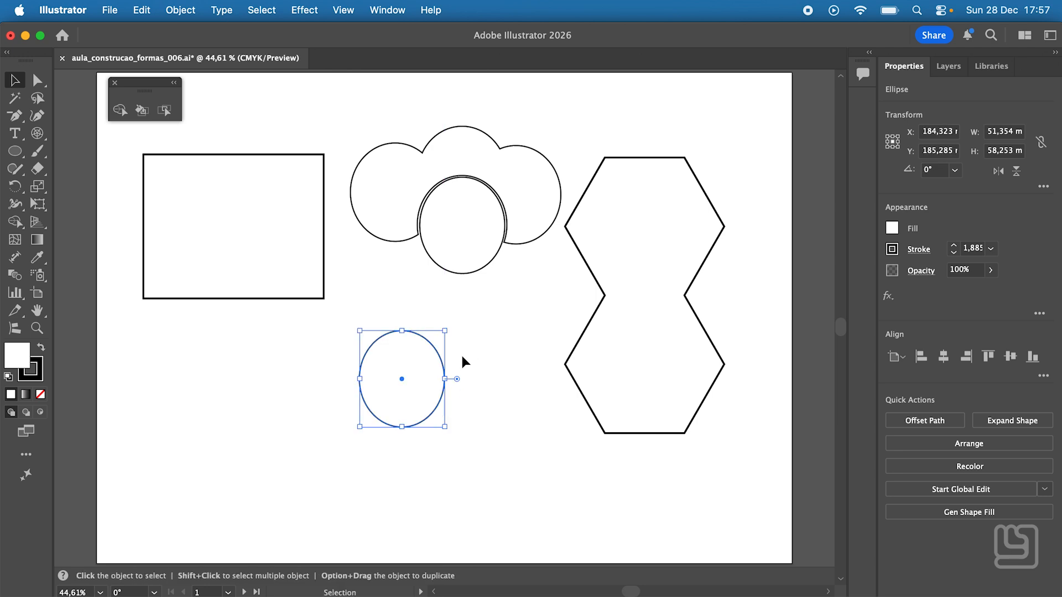
left_click_drag(437, 353, 516, 333)
left_click(468, 309)
left_click_drag(487, 297, 436, 354)
left_click(892, 228)
left_click(786, 296)
Add two small white highlights to the pupil, group the eye's parts and scale the eye down beneath the face.
left_click(486, 376)
left_click_drag(521, 331, 410, 369)
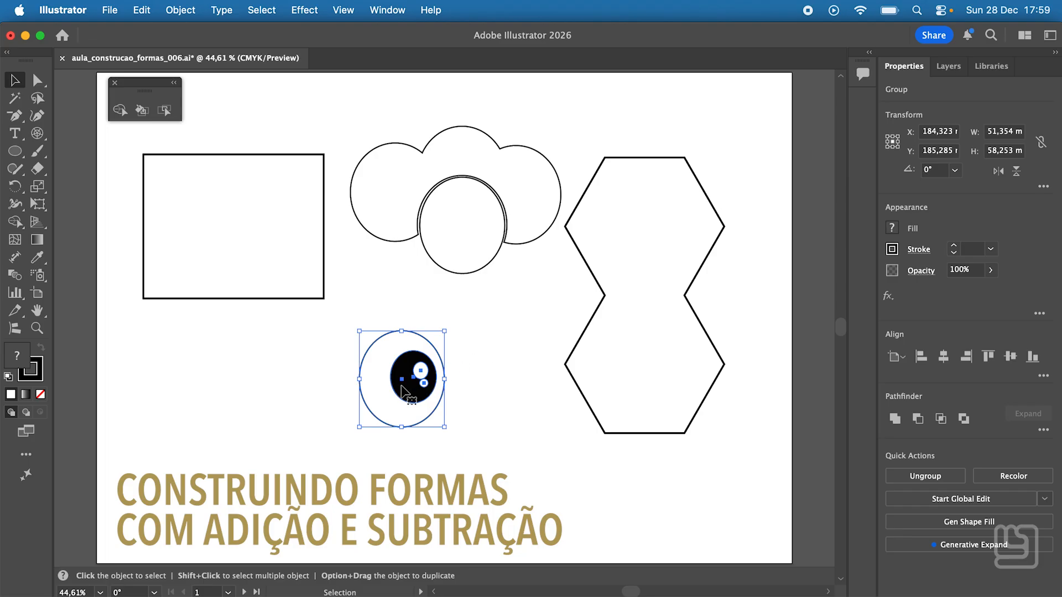
mouse_move(404, 392)
left_mouse_down()
mouse_move(438, 356)
mouse_move(422, 351)
left_mouse_up()
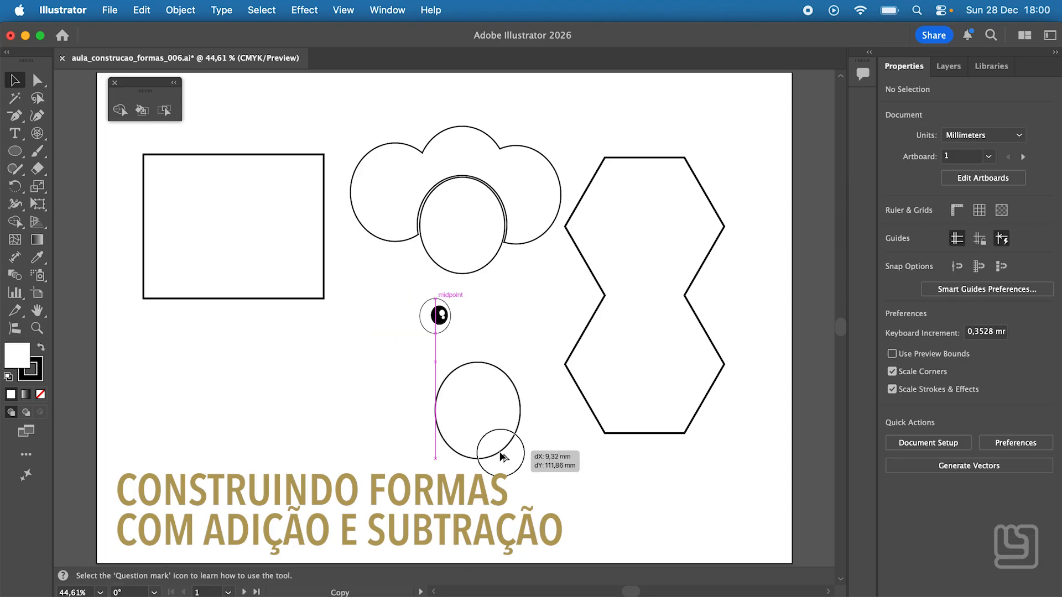
Duplicate the face ellipse below the eye, overlap its upper part with an 87.458 mm wide copy, and put a spare wide copy to the left.
left_click_drag(498, 450, 520, 462)
key("v")
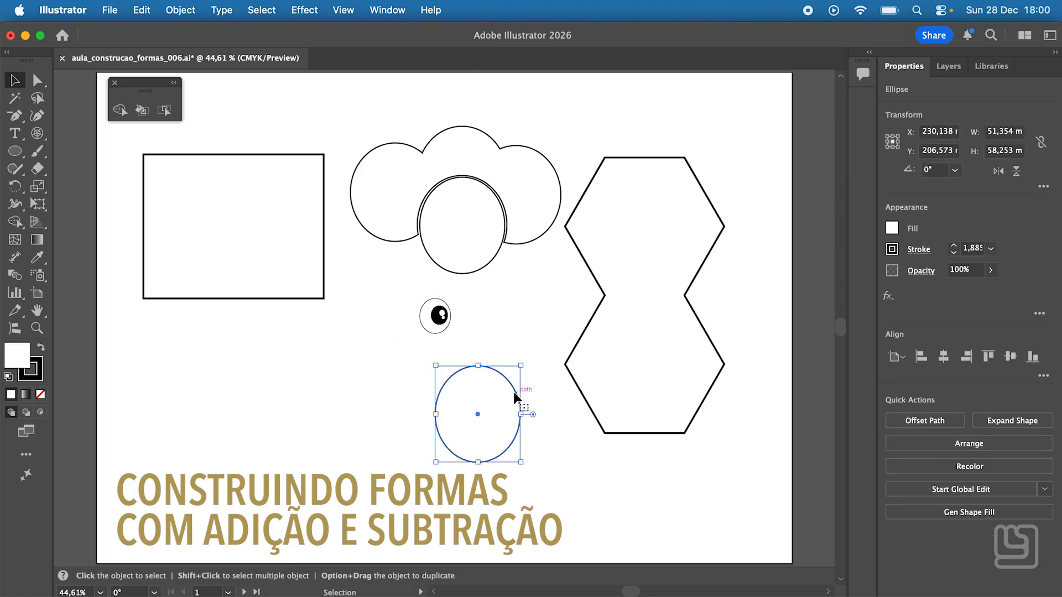
left_click_drag(513, 387, 556, 381)
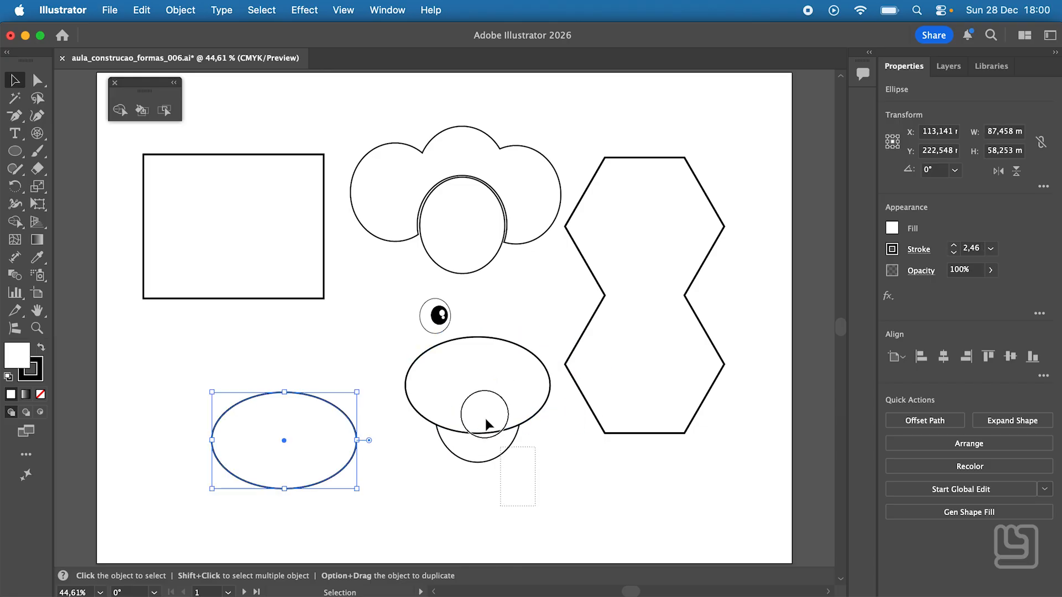
Subtract the wide ellipse from the narrower one with the Shape Builder to form a crescent mouth.
left_click_drag(486, 422, 496, 422)
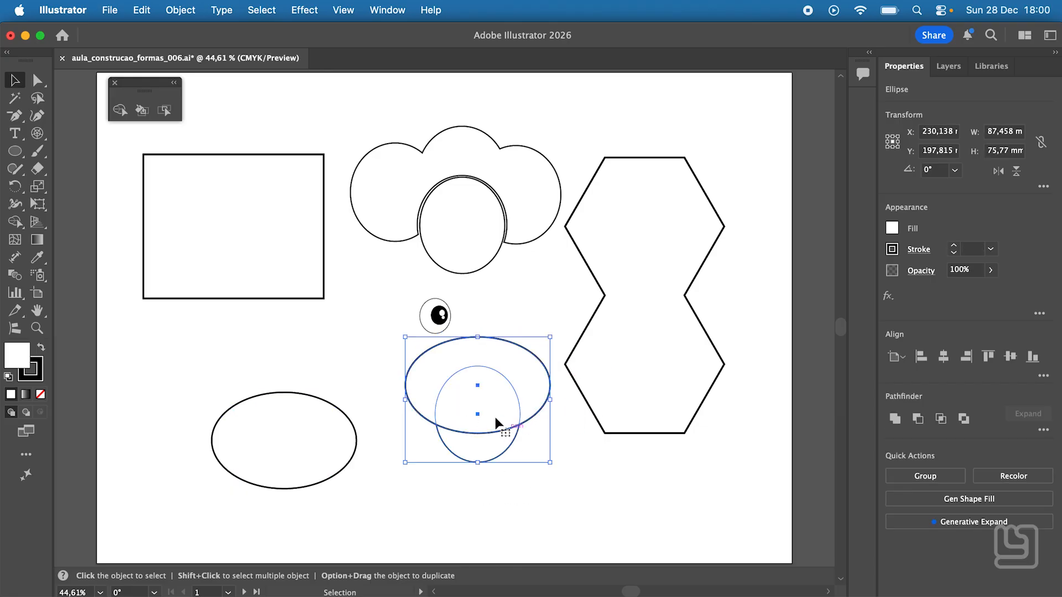
left_click(120, 110)
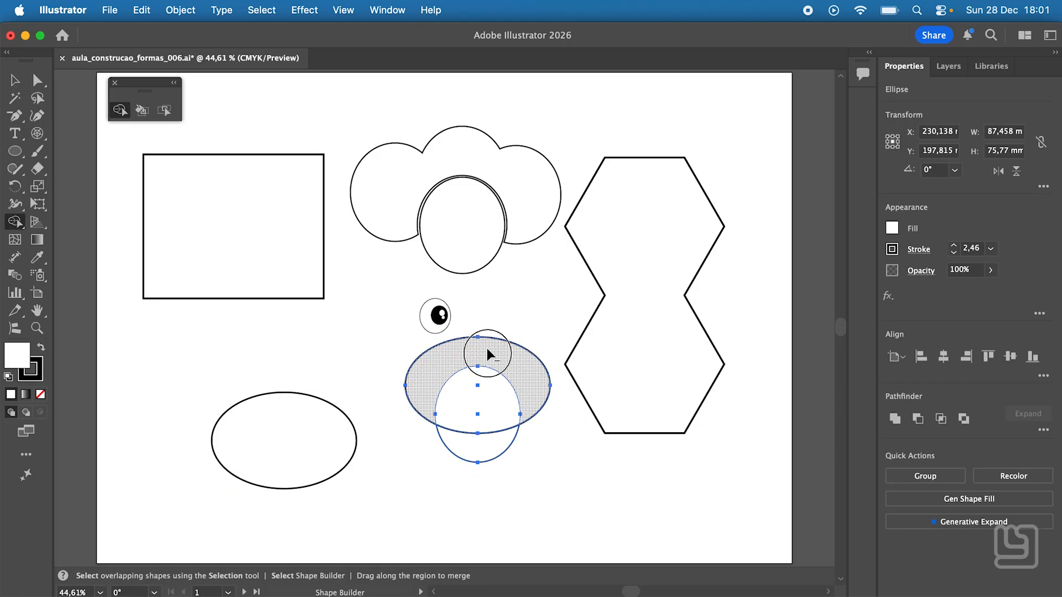
left_click_drag(487, 354, 478, 396)
Move the spare wide ellipse over the crescent mouth and remove its fill.
left_click(15, 80)
left_click_drag(298, 469, 494, 421)
left_click(40, 394)
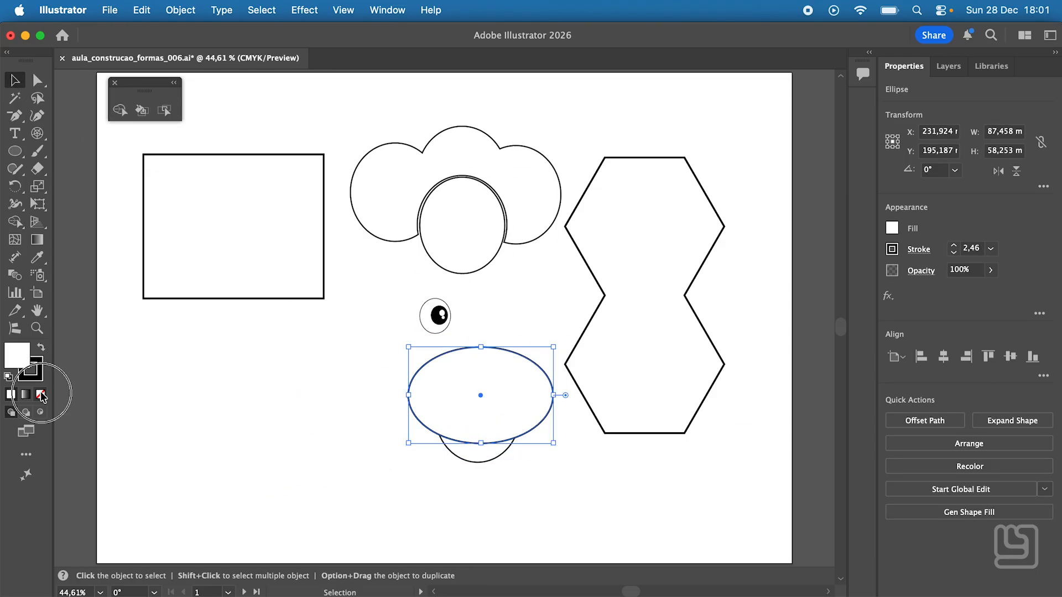
Remove the part of the wide ellipse outside the mouth with the Shape Builder, keeping the curved dividing line.
left_click_drag(539, 489, 467, 409)
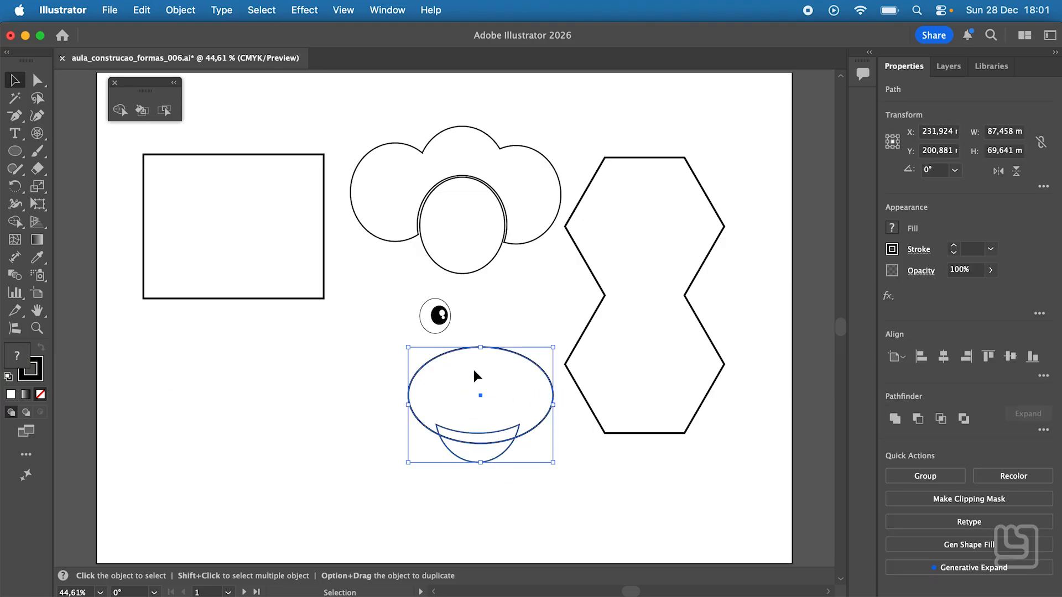
left_click(120, 110)
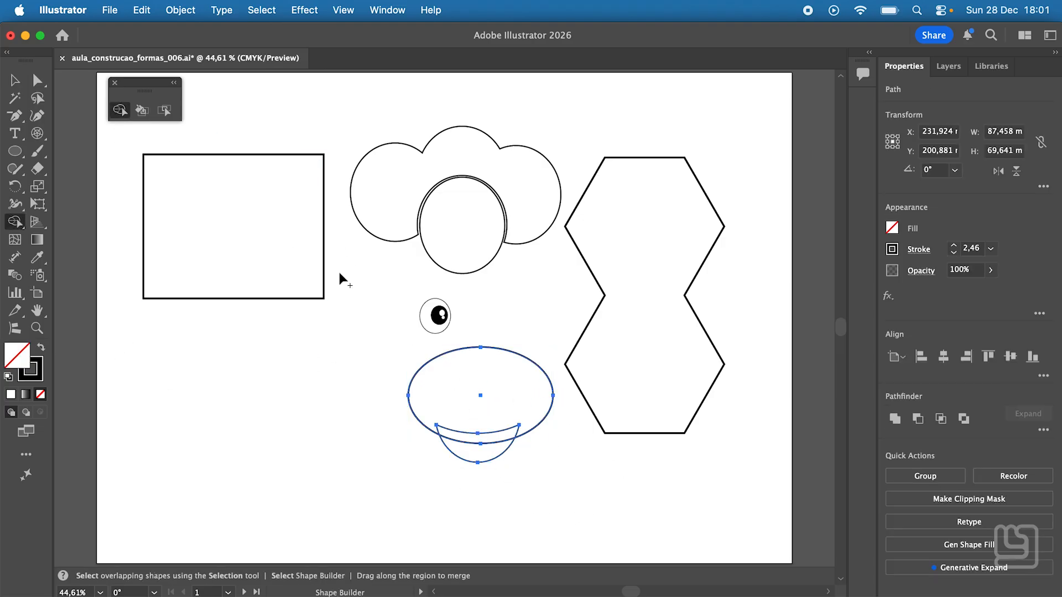
left_click(489, 394, "alt")
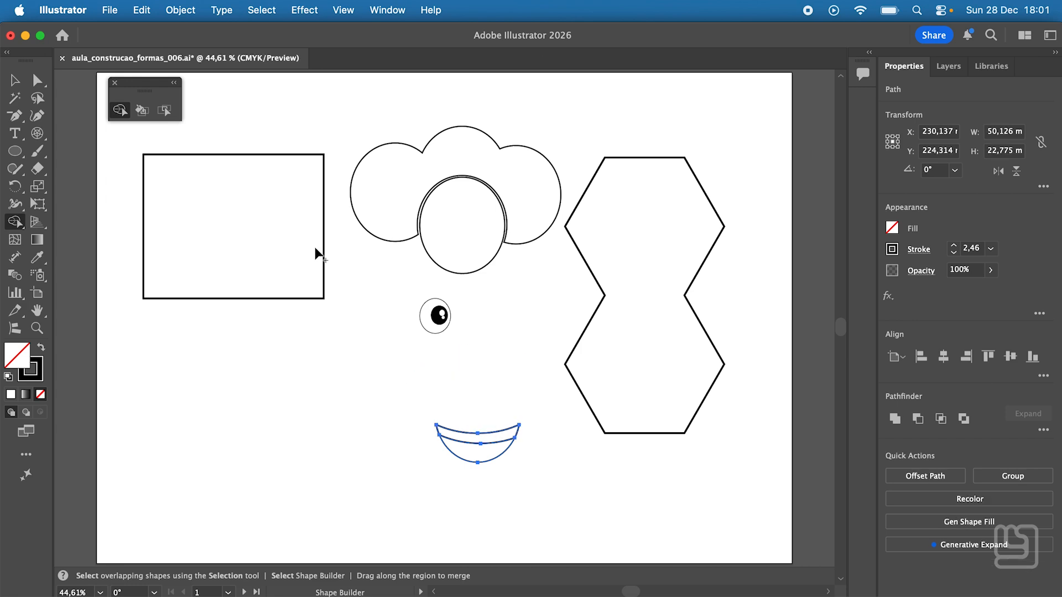
Duplicate the eye to make a pair and place both eyes side by side on the face.
left_click(15, 80)
left_click_drag(372, 285, 493, 319)
left_click_drag(383, 355, 488, 222)
Fill the lower part of the mouth black, place the mouth on the face and fill the hair shape yellow.
left_click(484, 462)
left_click_drag(519, 425, 466, 248)
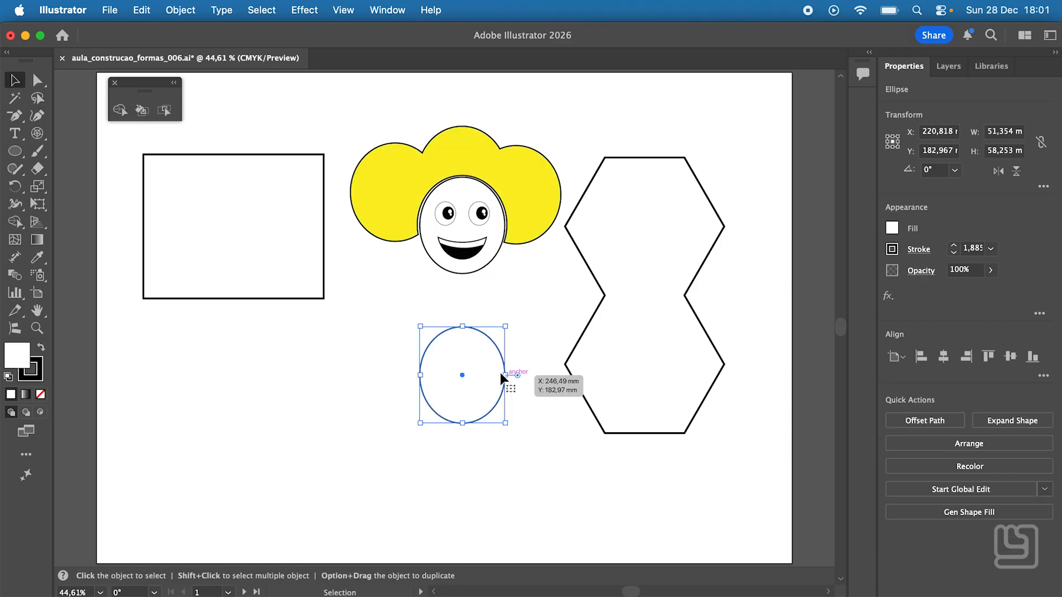
Stretch the copied face ellipse downward and subtract the lower areas with the Shape Builder, leaving a crescent headband.
left_click_drag(496, 408, 496, 422)
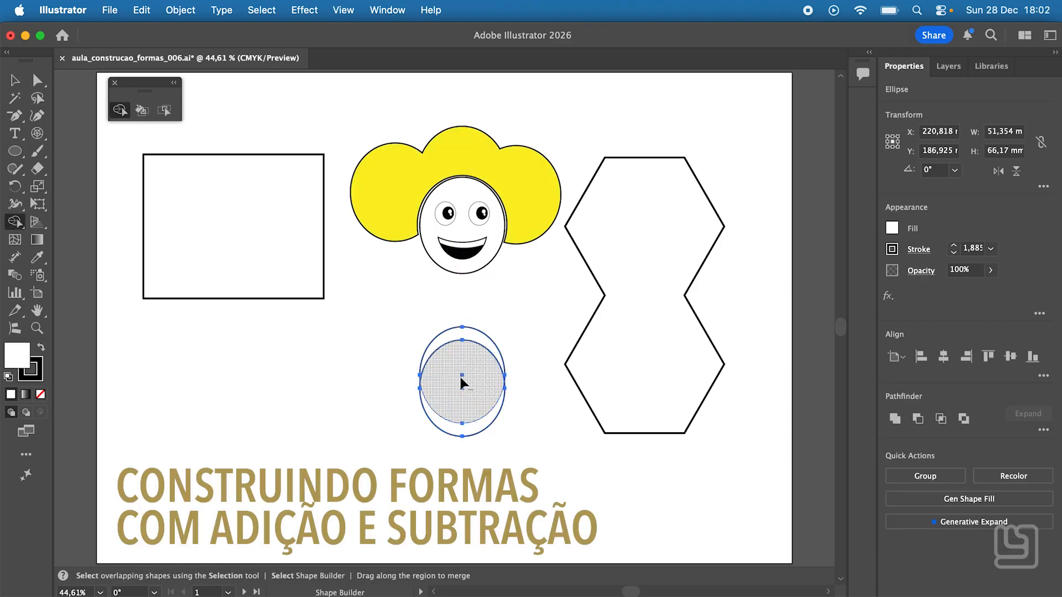
left_click_drag(462, 387, 462, 448)
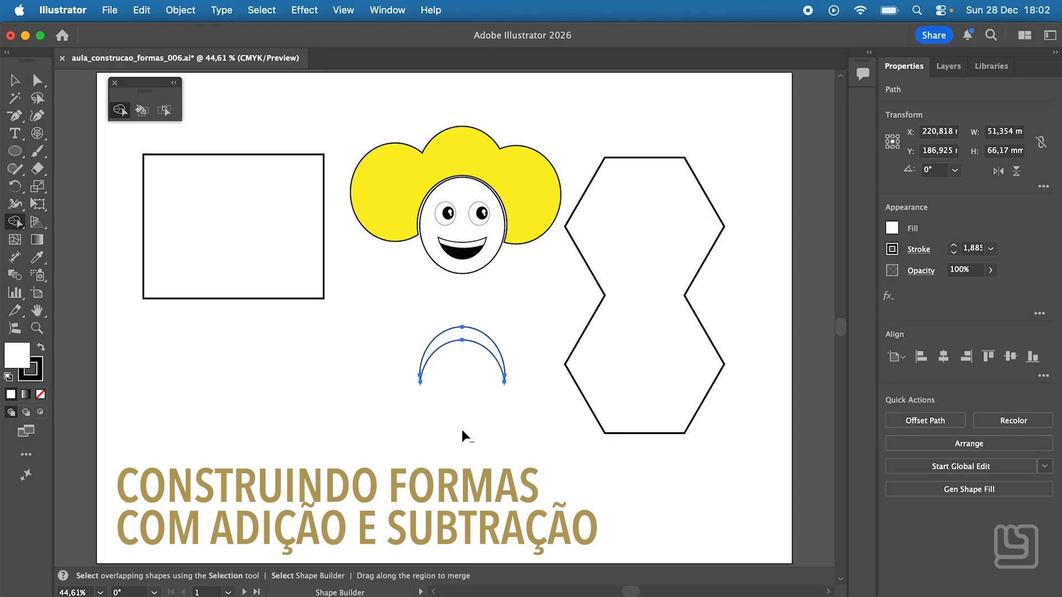
left_click(15, 80)
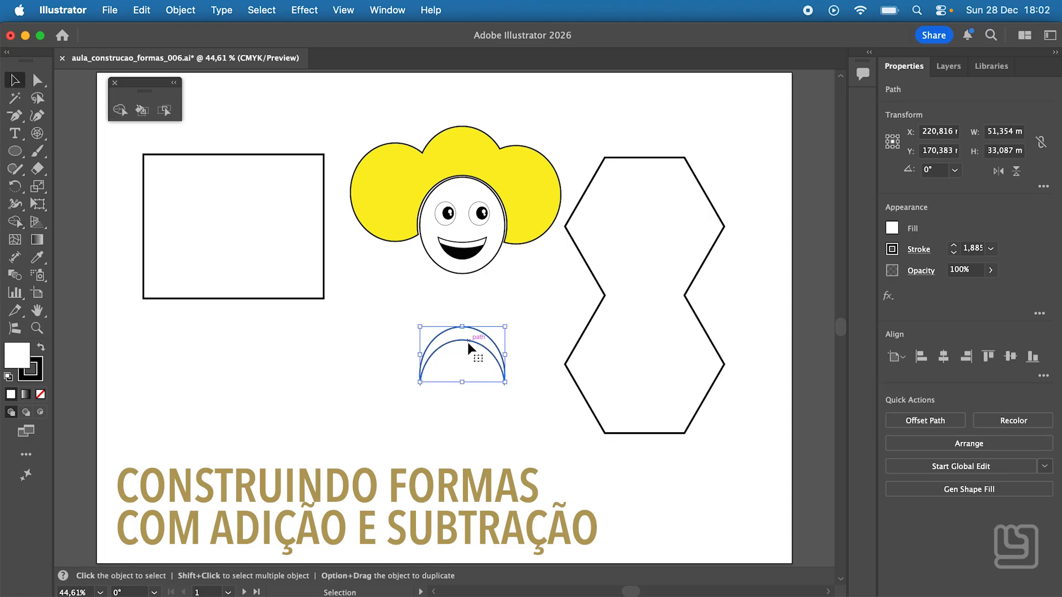
Place the crescent headband over the top of the face and fill it blue.
left_click_drag(469, 340, 469, 187)
left_click(891, 230)
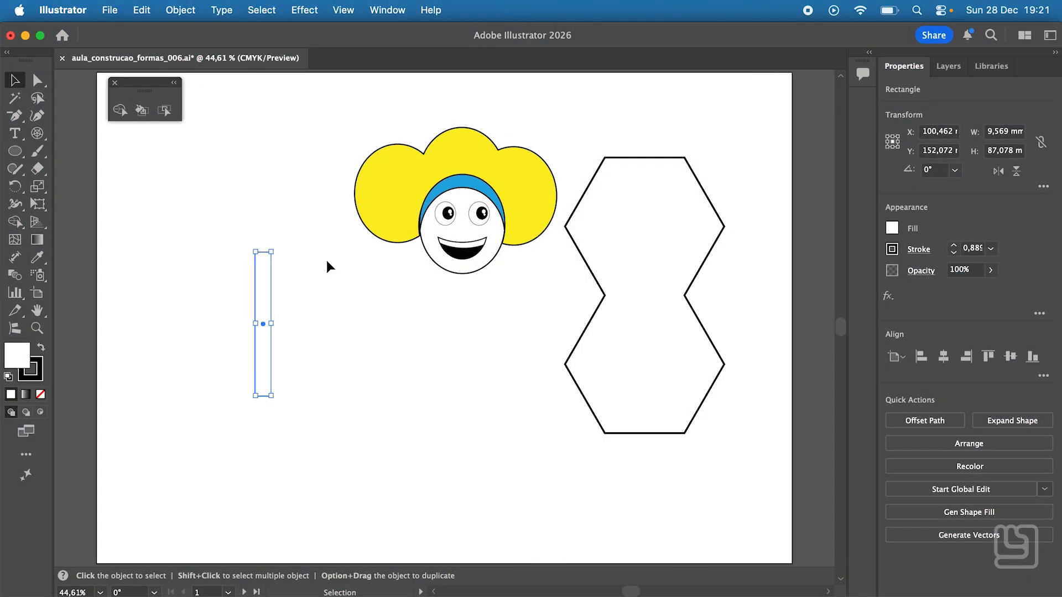
Widen the tall stem rectangle to about 13 mm and add matching flat ellipses about 102 × 21 mm above and below it.
left_click_drag(262, 321, 230, 311)
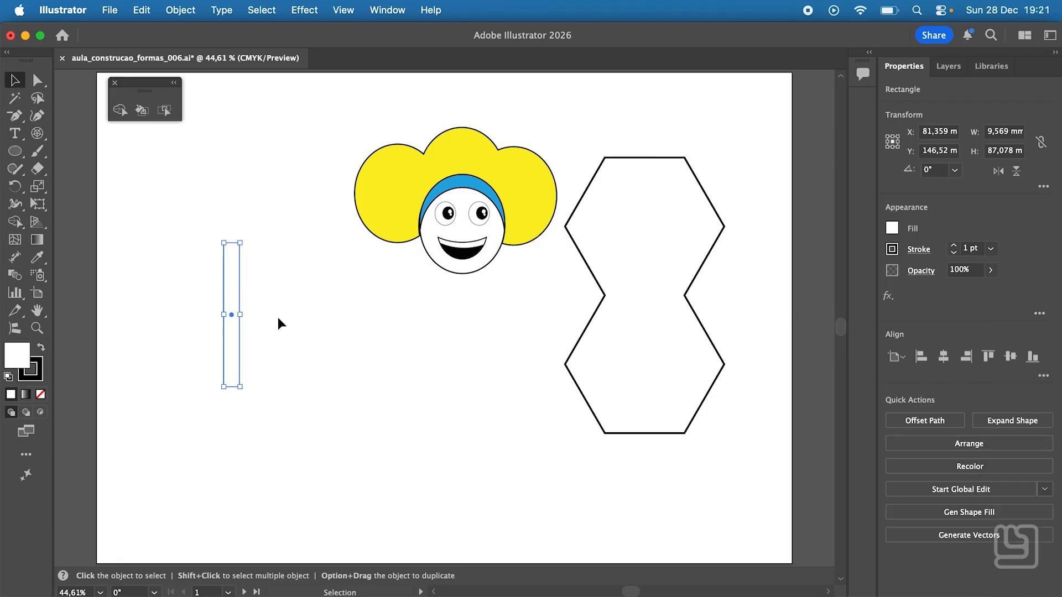
left_click(271, 273)
key("l")
left_click_drag(154, 174, 287, 443)
key("v")
left_click_drag(288, 435, 289, 435)
left_click(218, 188)
Copy the flat ellipse above the stem and paste a duplicate in the middle of the artboard.
key("a")
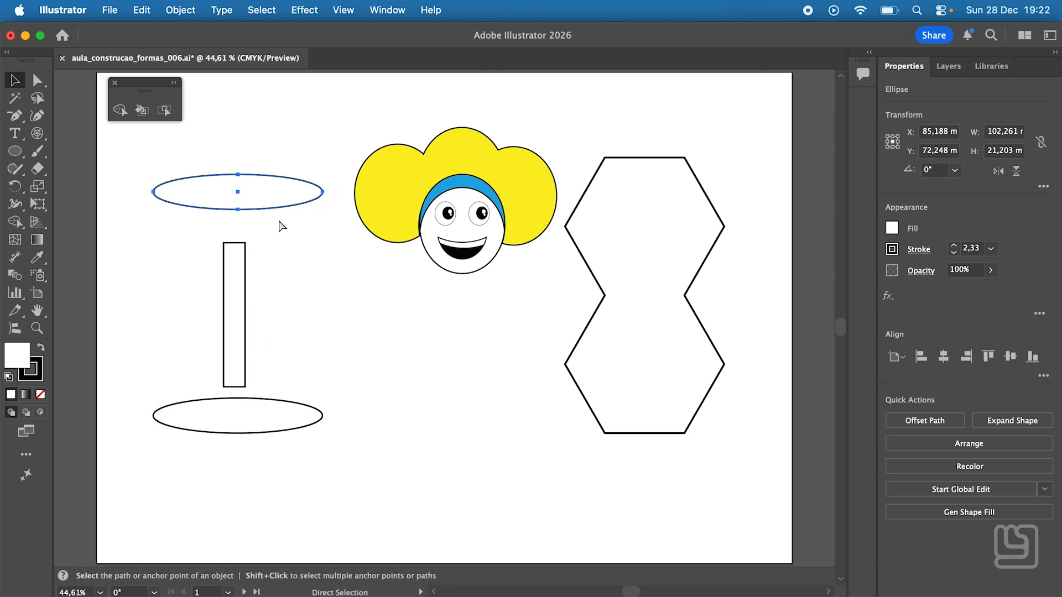
key("v")
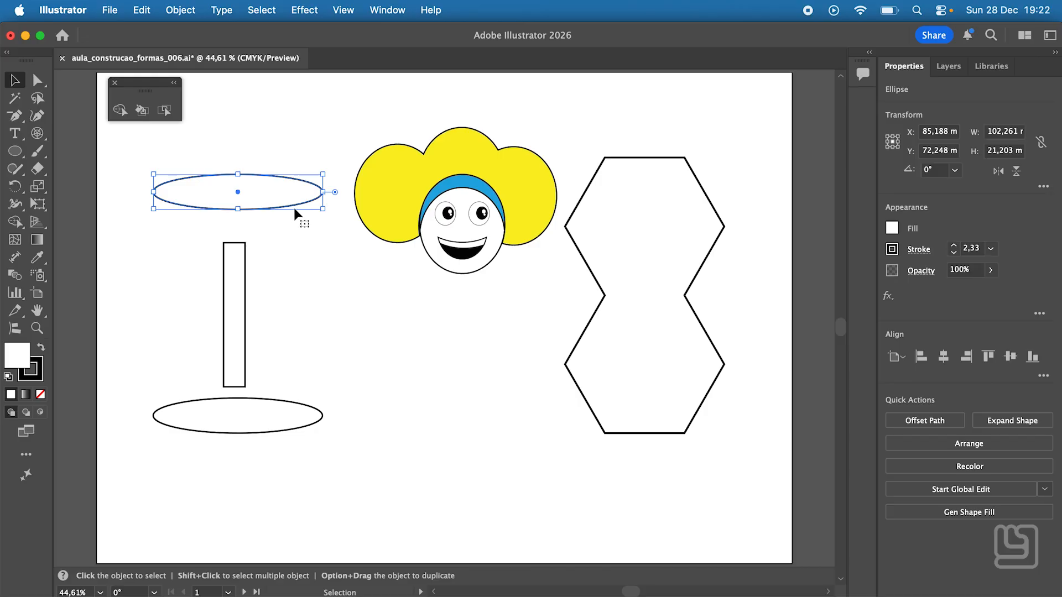
key("a")
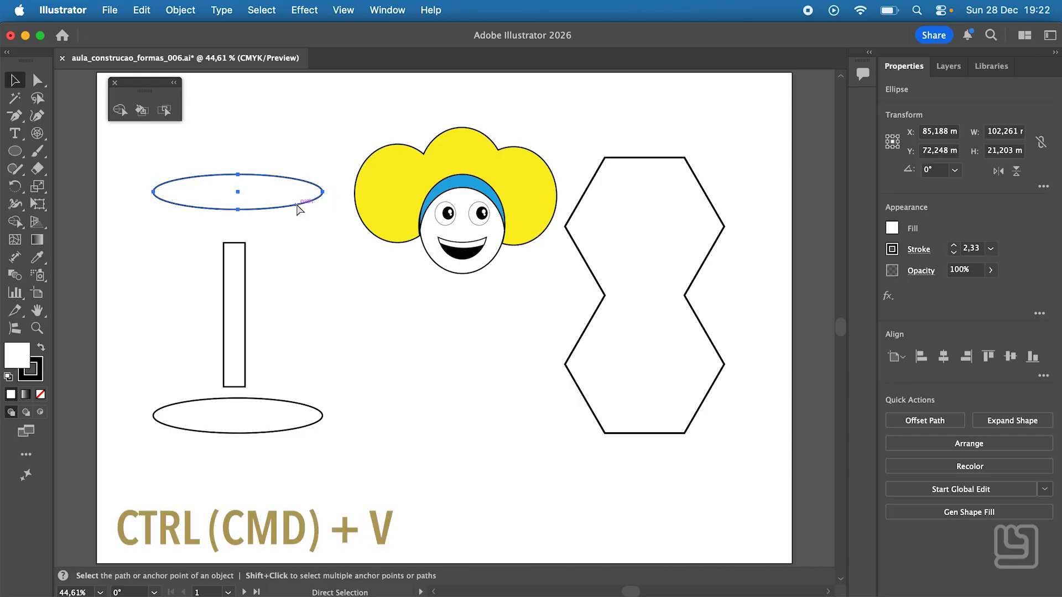
key("super+v")
key("v")
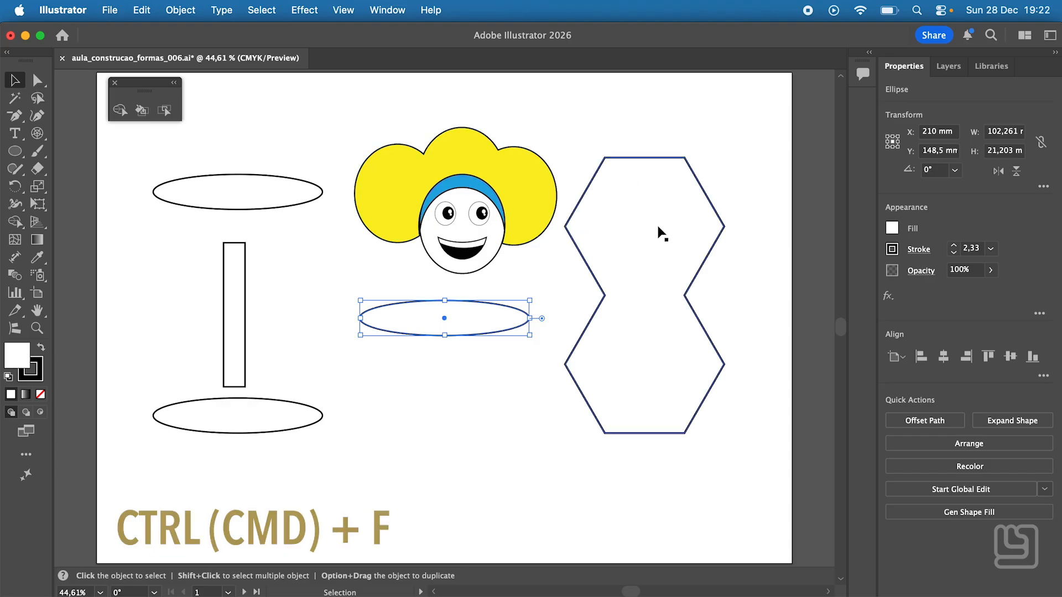
Paste another copy of the rim ellipse in front, exactly over the original, and keep it selected.
key("a")
key("super+f")
key("v")
left_click_drag(289, 208, 299, 245)
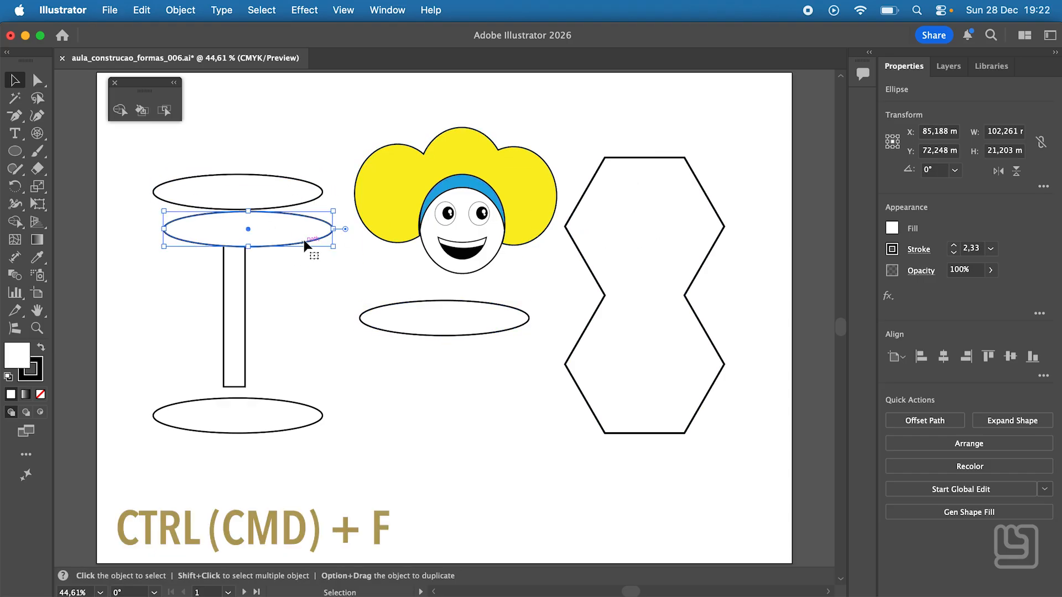
key("super+z")
key("a")
left_click(343, 236)
key("v")
left_click(312, 203)
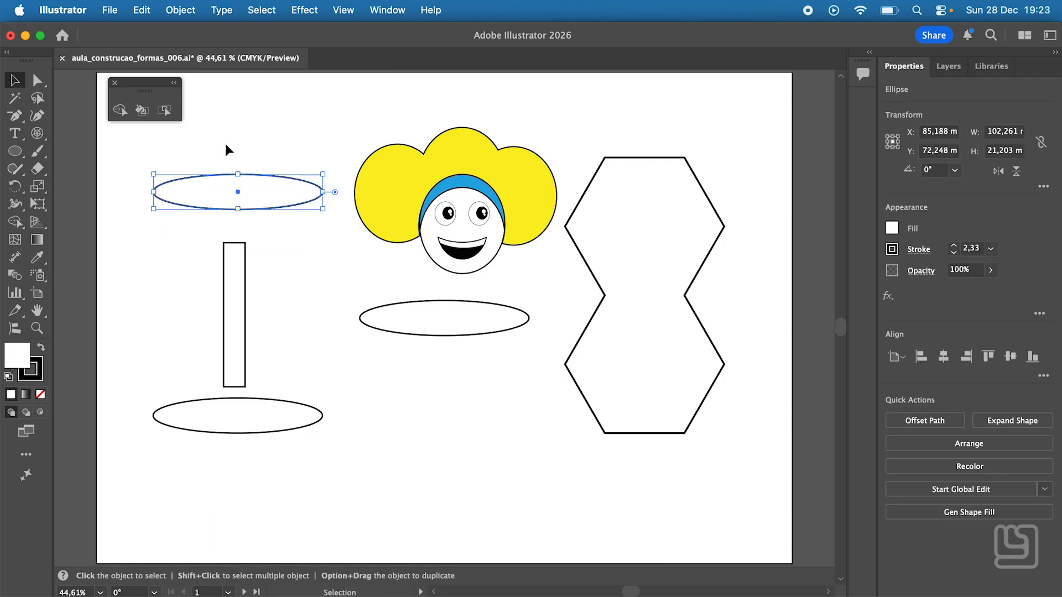
Pull the lowest anchor point of the front rim ellipse down to form the glass bowl and widen its curve.
left_click(38, 81)
left_click(239, 210)
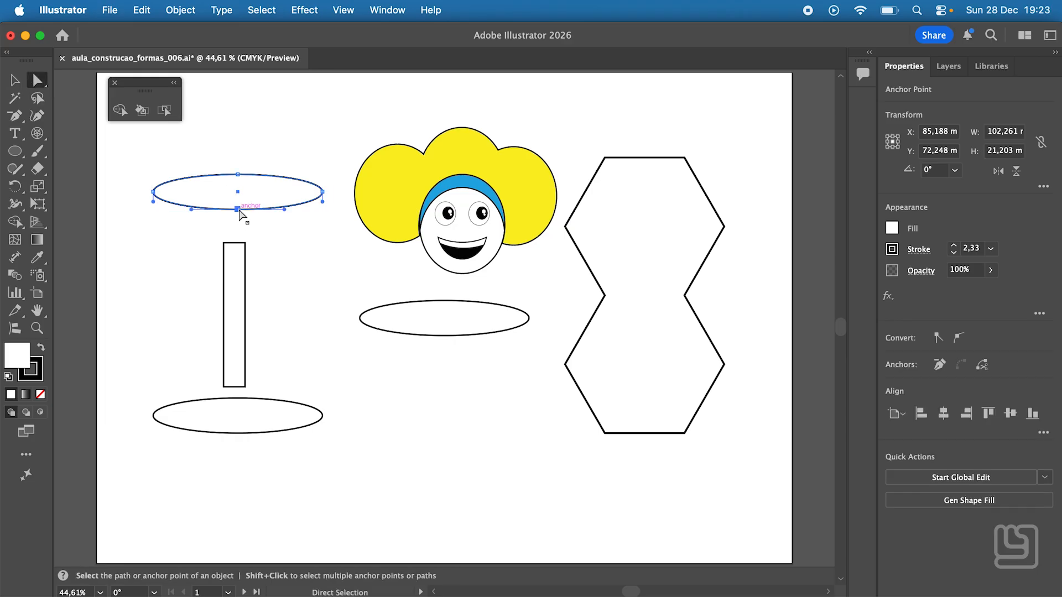
left_click_drag(241, 210, 296, 298)
key("s")
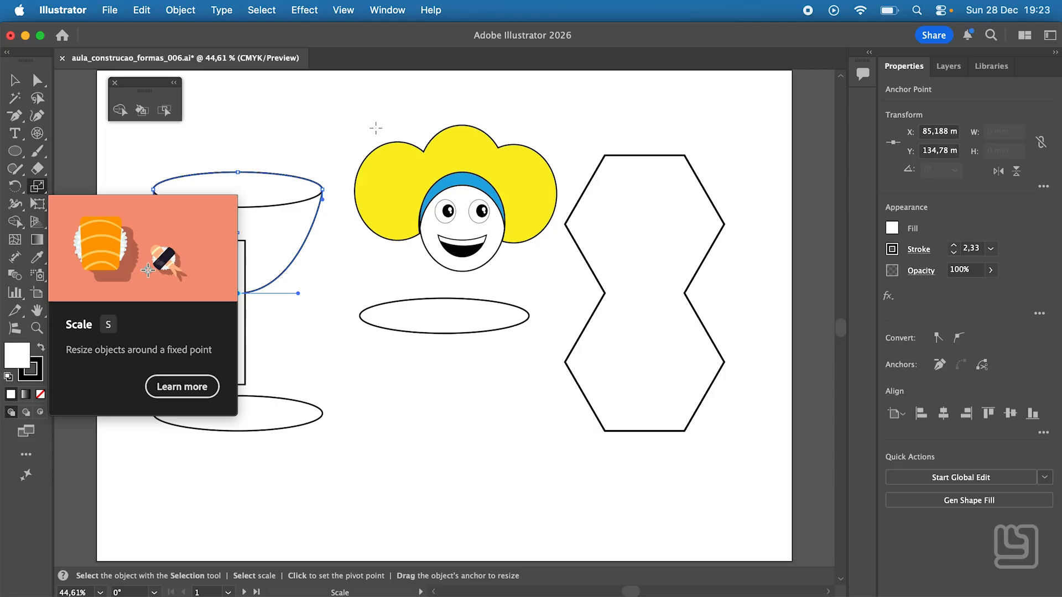
Move the stem rectangle aside and overlap each of its long edges with a narrow ellipse of the same height.
left_click(15, 80)
left_click_drag(241, 319, 279, 308)
left_click(15, 151)
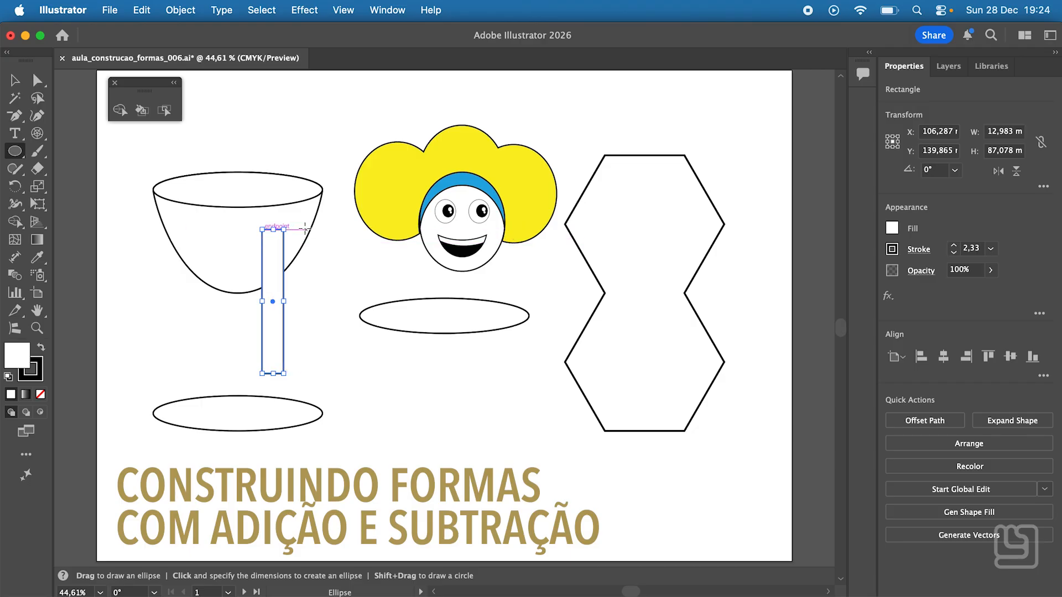
left_click_drag(299, 229, 282, 375)
key("v")
left_click_drag(289, 293, 271, 287)
left_click_drag(337, 283, 238, 351)
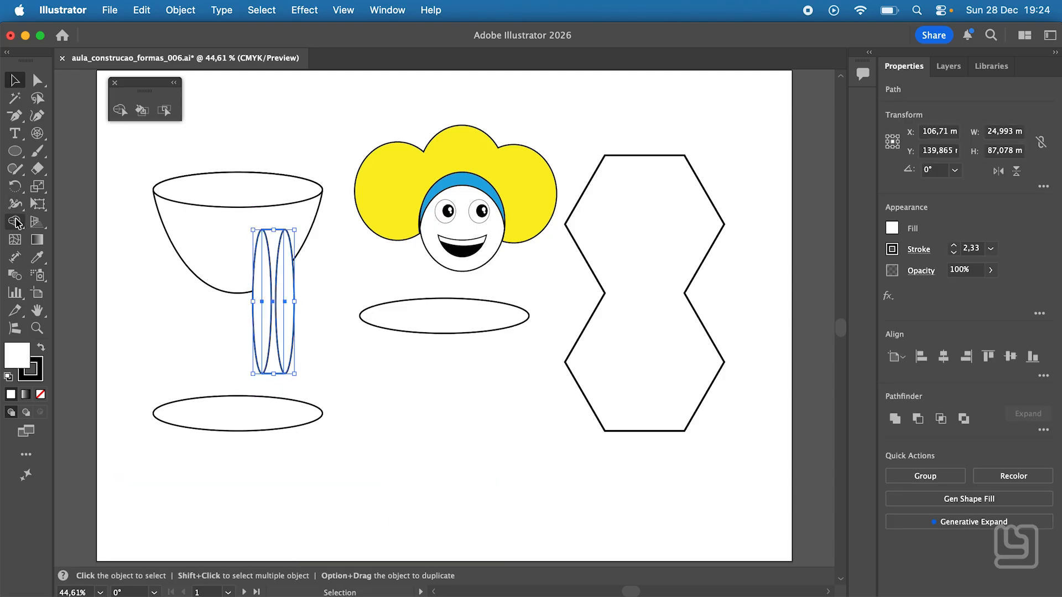
Subtract the two narrow ellipses from the rectangle with the Shape Builder and place the curved stem between bowl and base.
left_click(15, 221)
left_click_drag(287, 302, 263, 299)
left_click(15, 80)
left_click_drag(273, 301, 239, 341)
Select all the parts of the glass and set the alignment reference to the selection.
left_click_drag(135, 168, 307, 444)
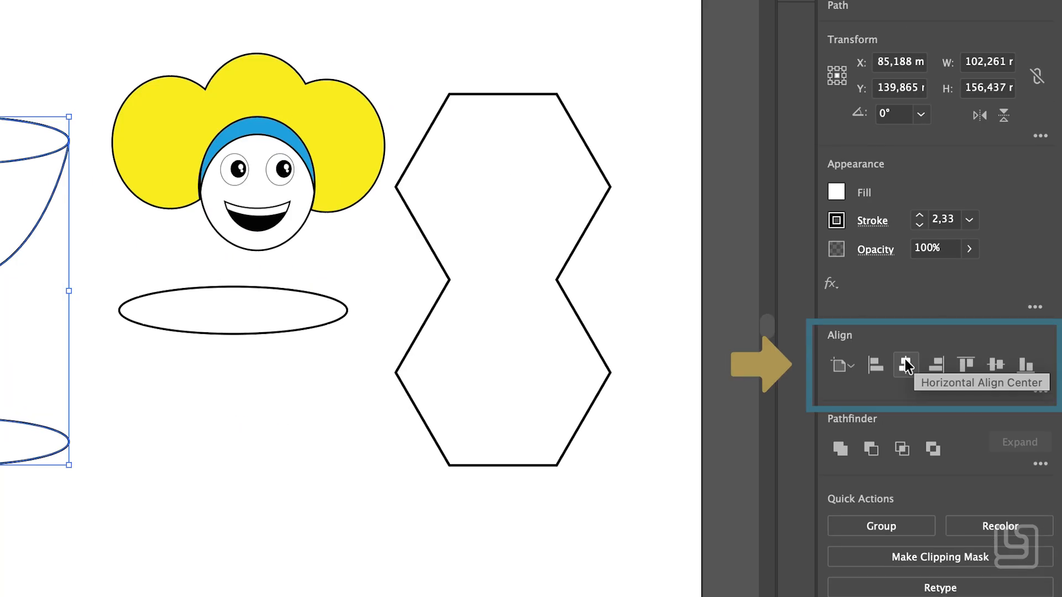
left_click(1044, 375)
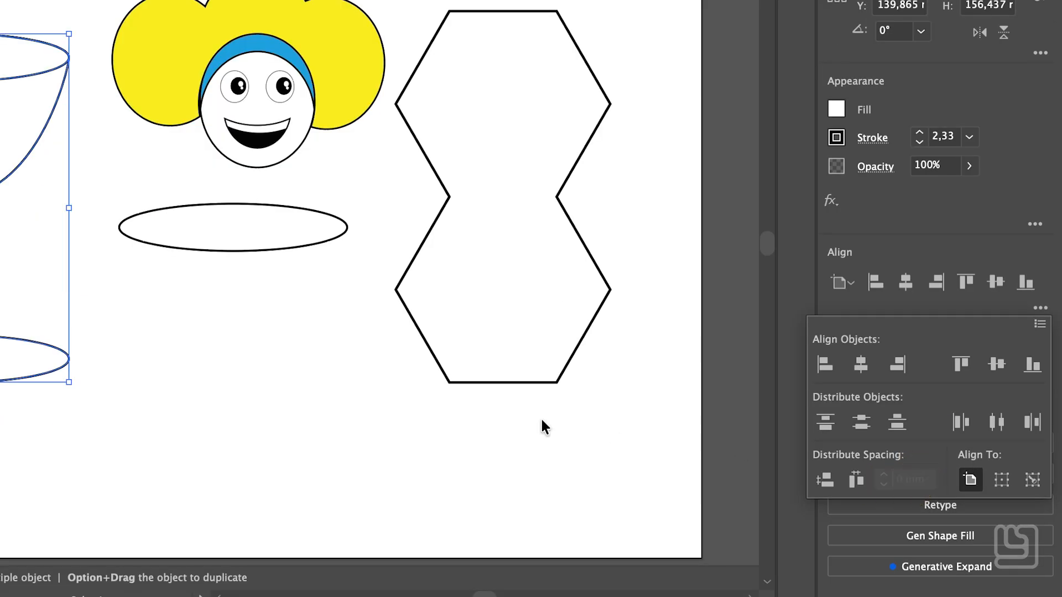
left_click(1002, 481)
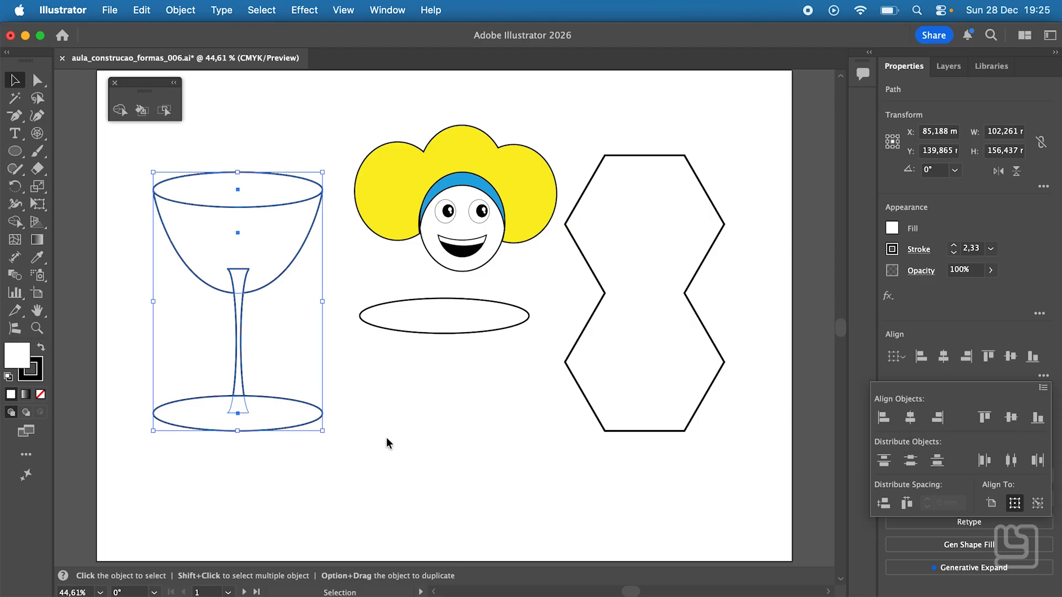
Send the base ellipse behind the stem and merge the bowl and stem with the Shape Builder.
left_click(174, 425)
right_click(174, 420)
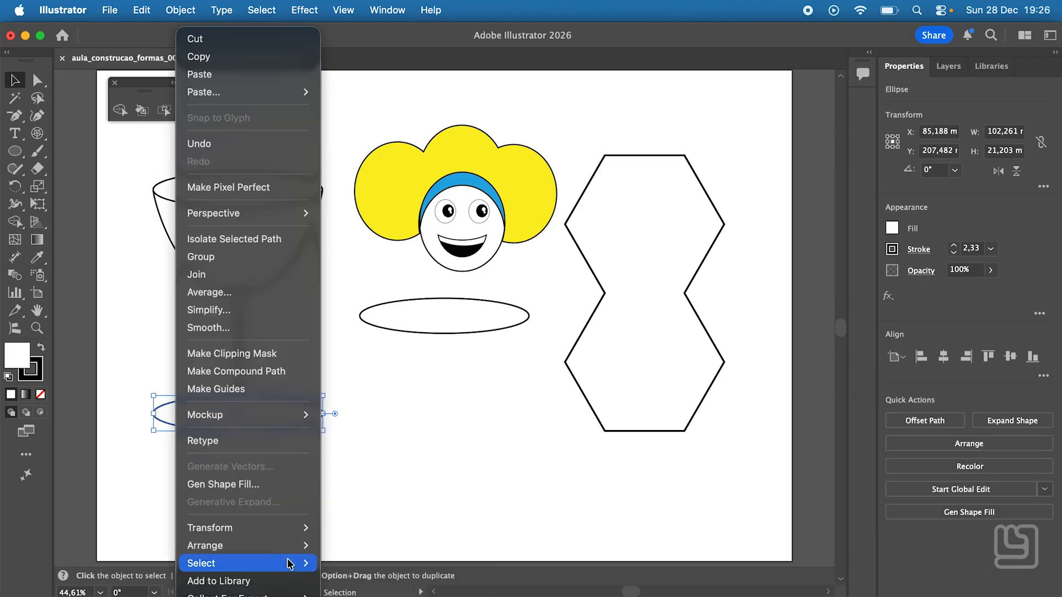
left_click(238, 296, "shift")
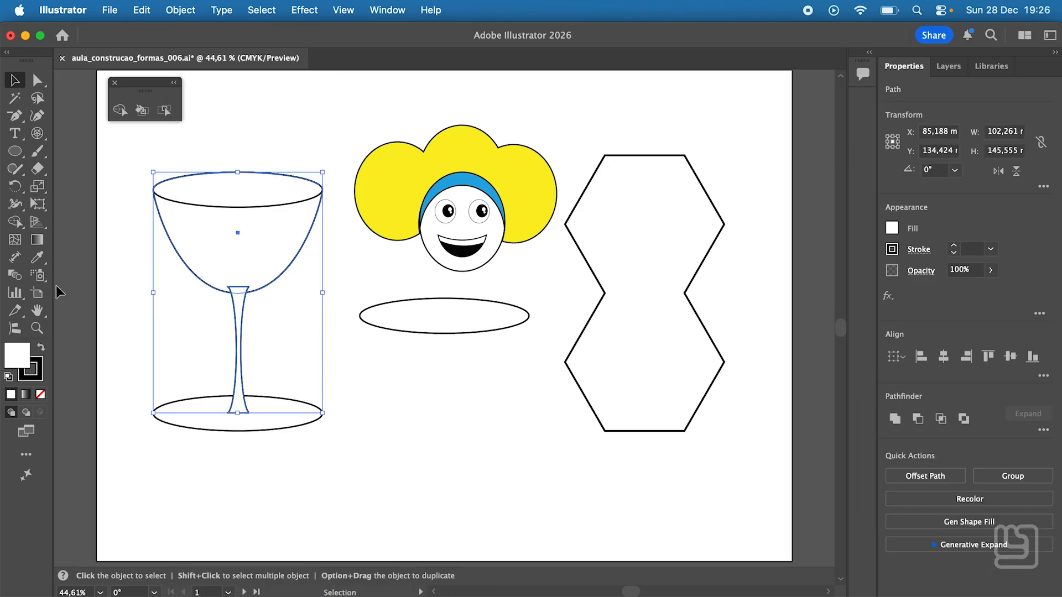
left_click(17, 222)
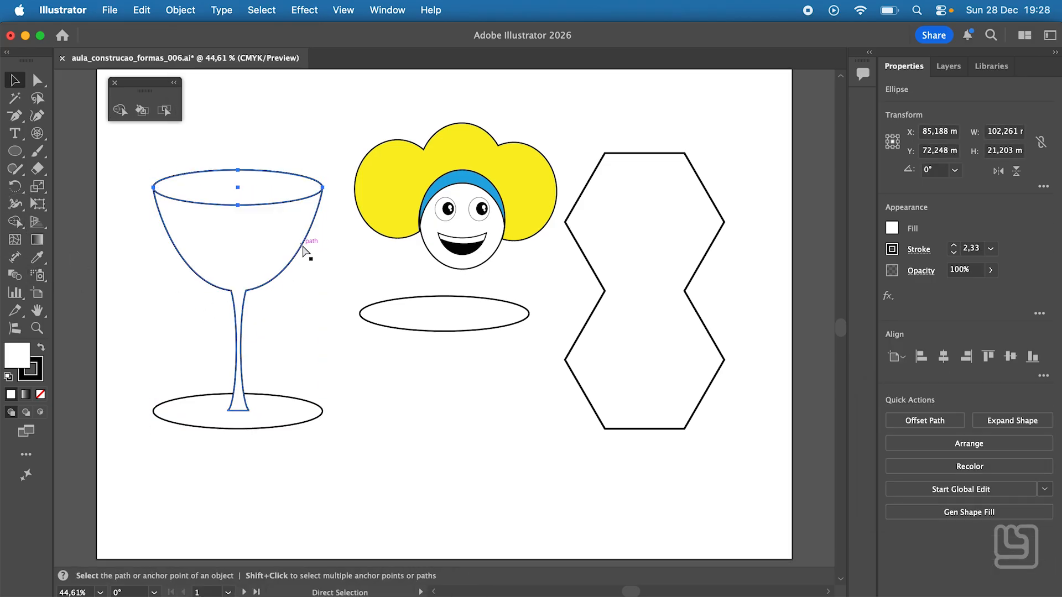
Form an inner bowl from a copy of the rim ellipse by pulling its lowest anchor point down inside the glass.
key("v")
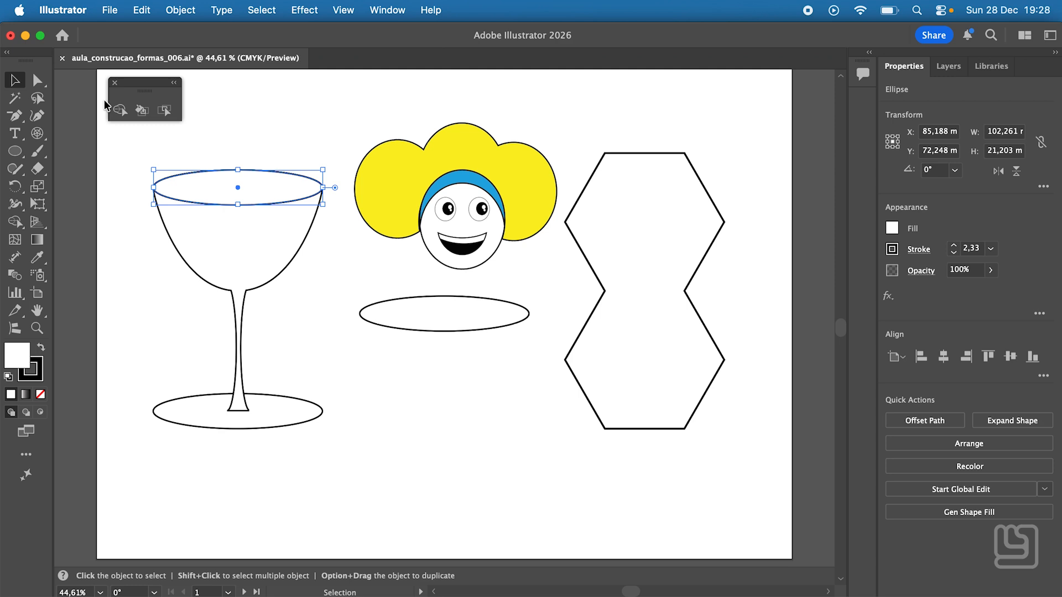
left_click(37, 81)
left_click_drag(238, 205, 239, 293)
key("super")
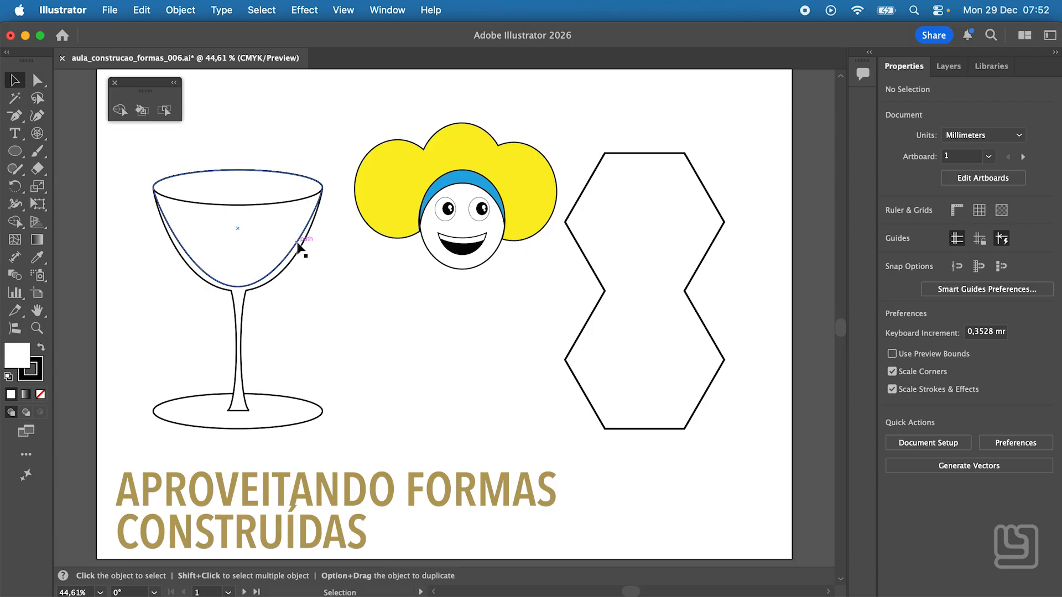
Duplicate the inner bowl and rim ellipse beside the glass and enlarge the rim copy to about 106 × 22 mm.
left_click_drag(303, 237, 423, 345)
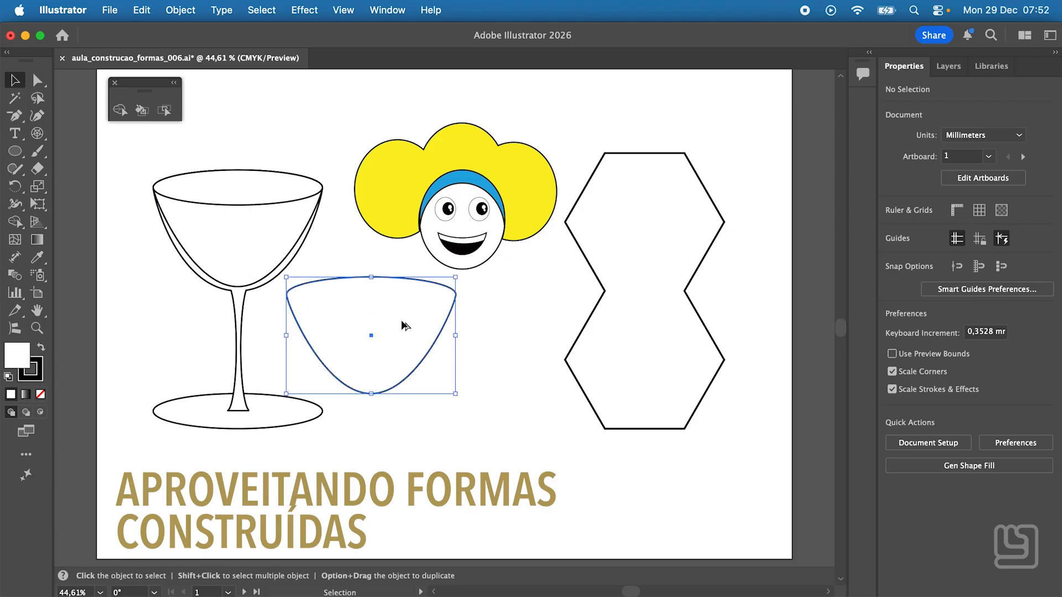
left_click_drag(297, 207, 430, 310)
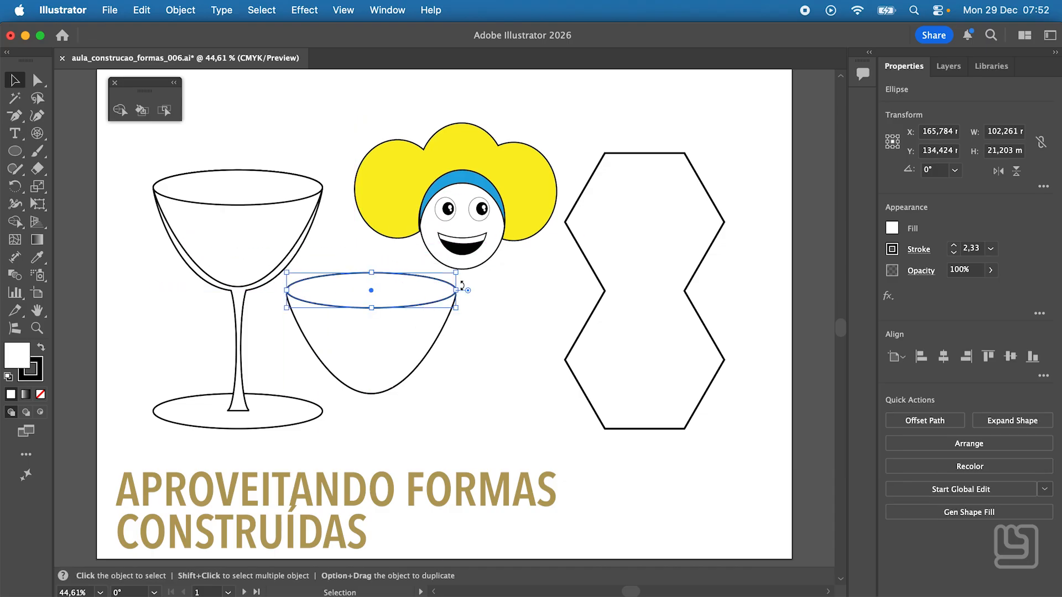
left_click_drag(455, 272, 462, 271)
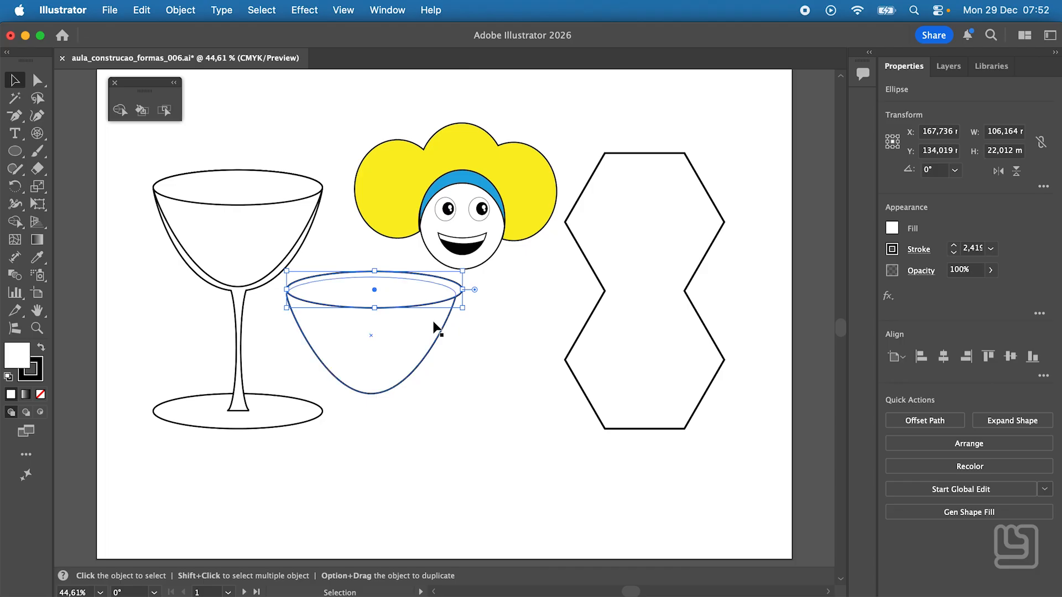
Subtract the enlarged rim ellipse from the duplicated bowl with the Shape Builder.
left_click(441, 334, "shift")
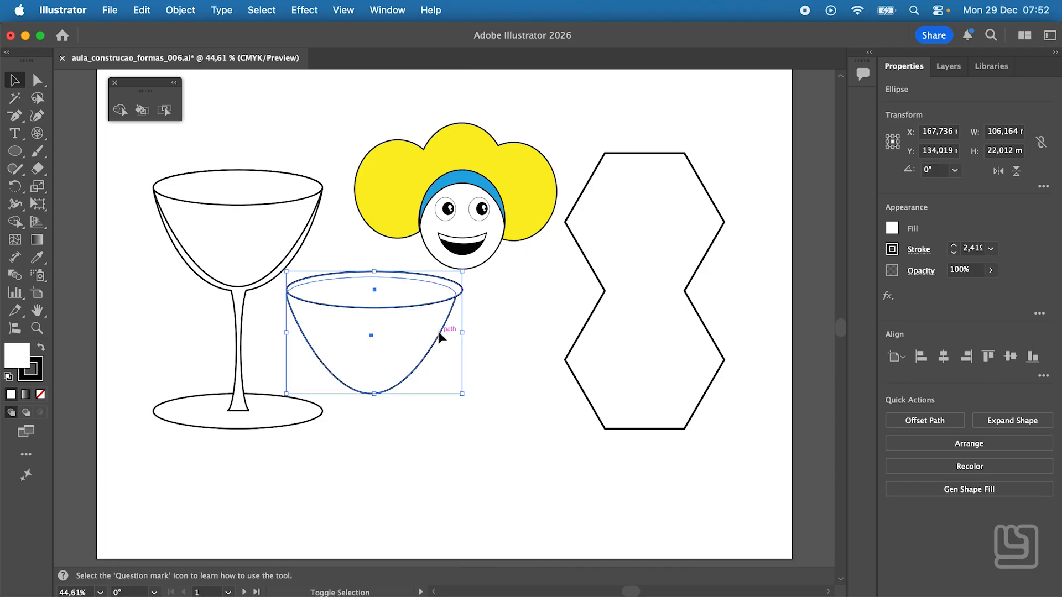
left_click(15, 221)
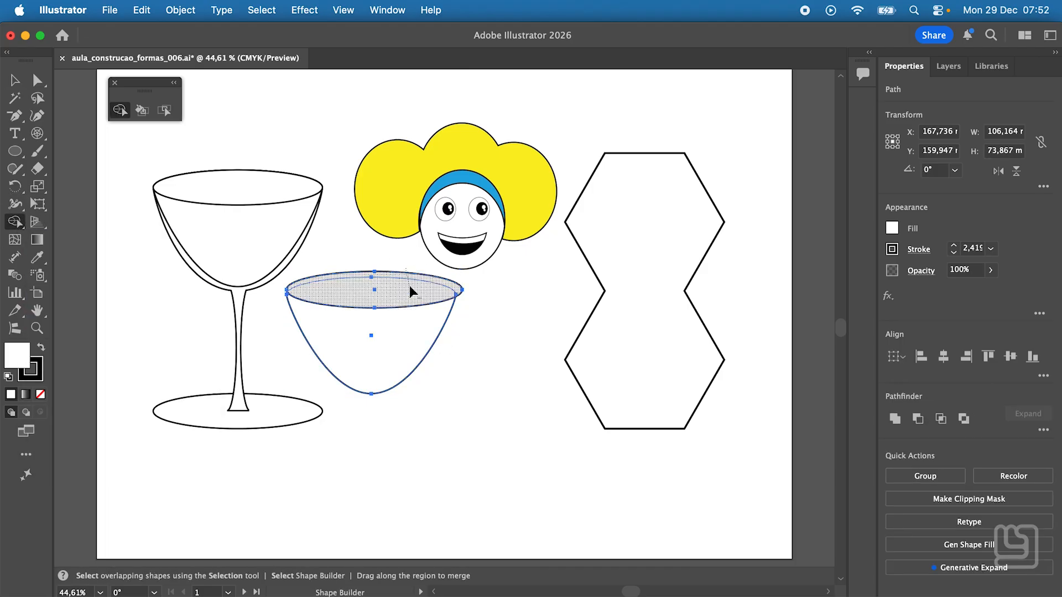
left_click(407, 289, "alt")
left_click(14, 78)
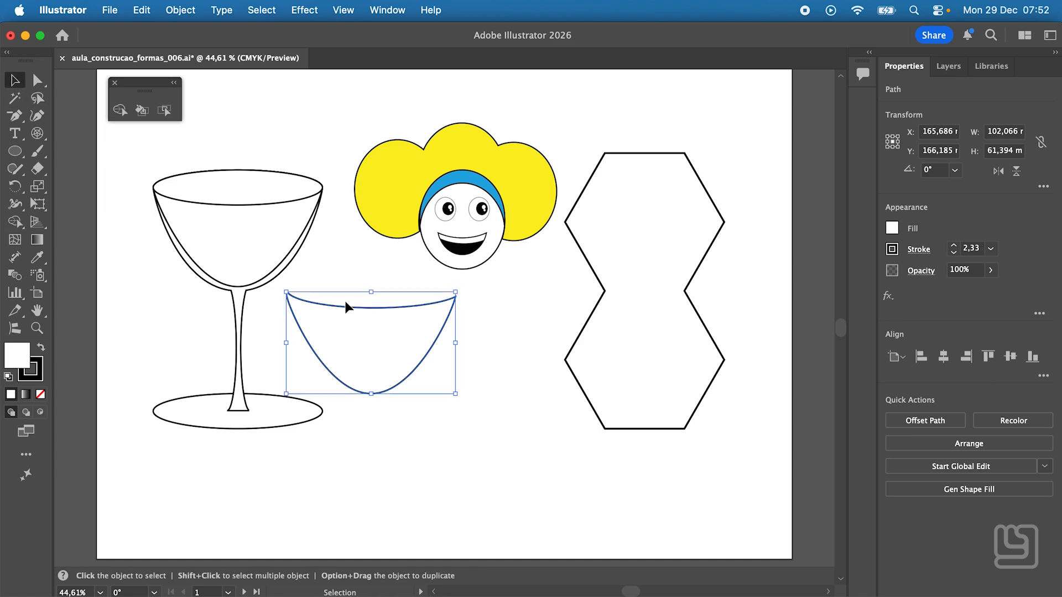
Duplicate the cut bowl shape with an offset of about 6 mm and stretch the copy to about 72 mm high.
left_click_drag(394, 311, 387, 311)
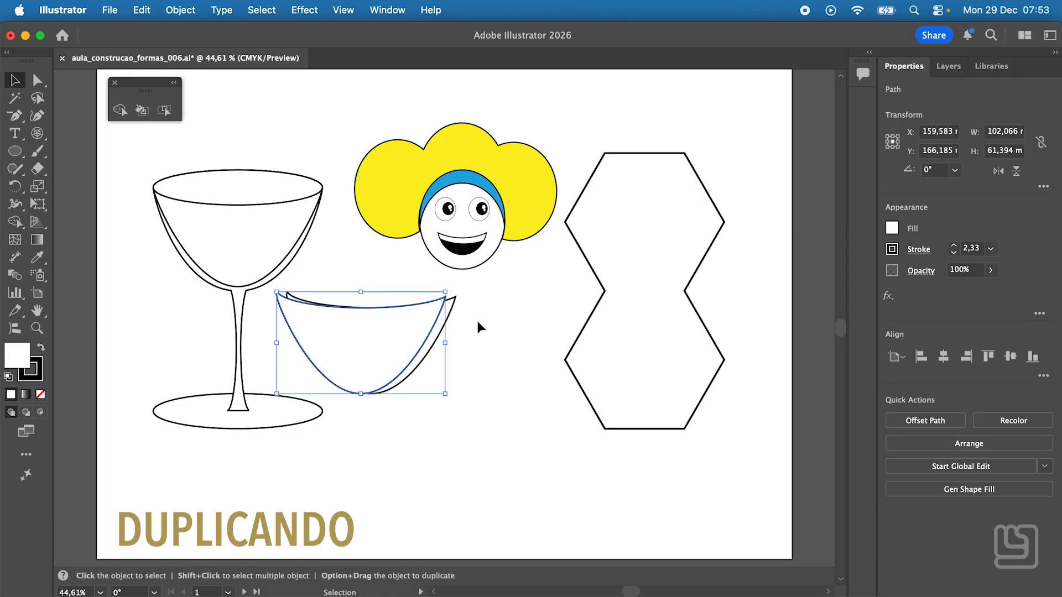
left_click_drag(364, 398, 361, 412)
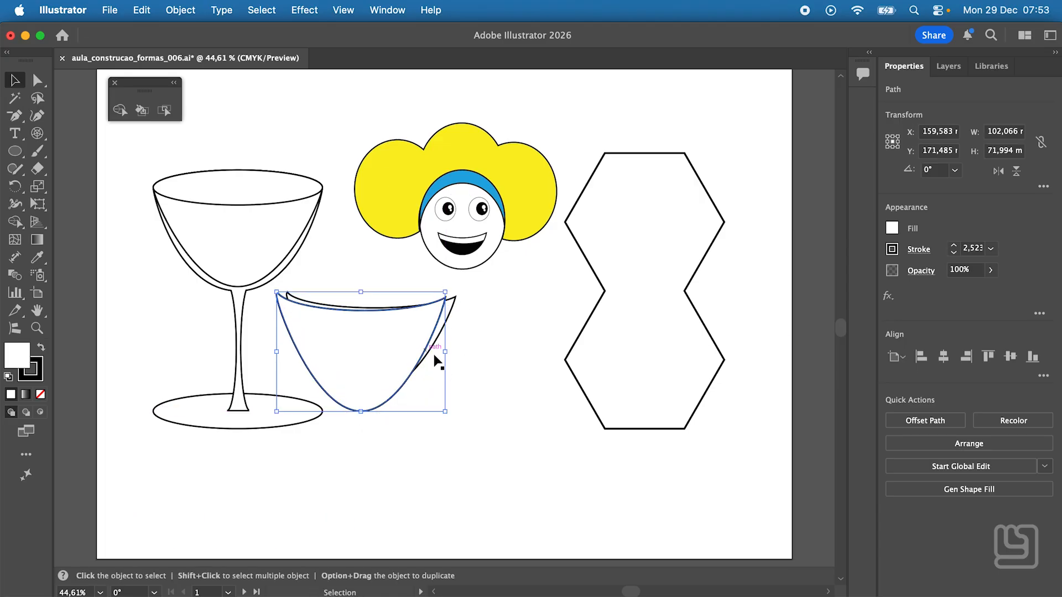
Subtract the overlapping bowl copies with the Shape Builder, keeping only the thin curved sliver along one side.
left_click(449, 326, "shift")
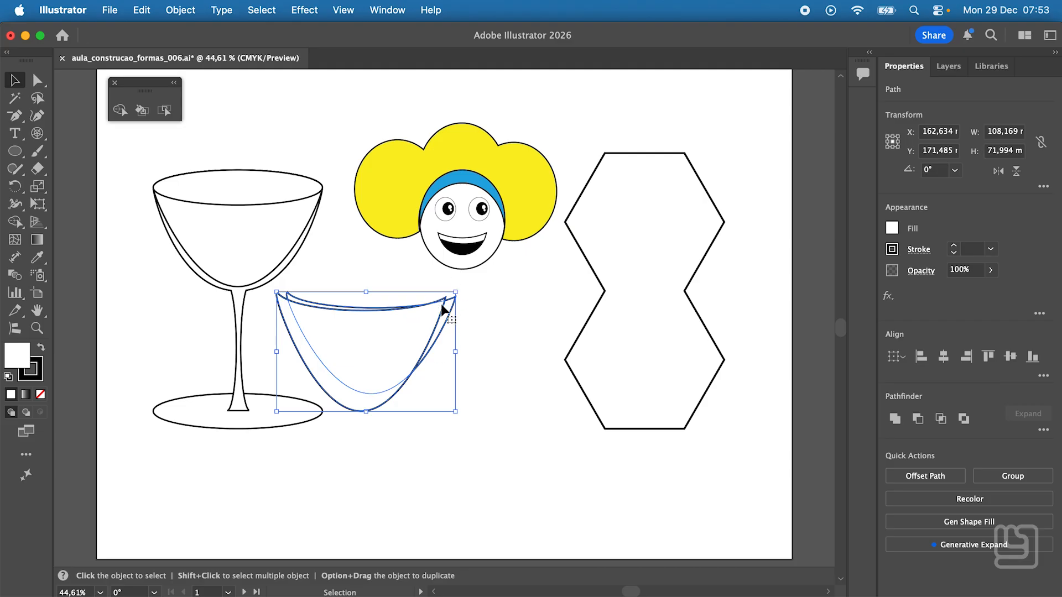
left_click(19, 225)
left_click(345, 308, "alt")
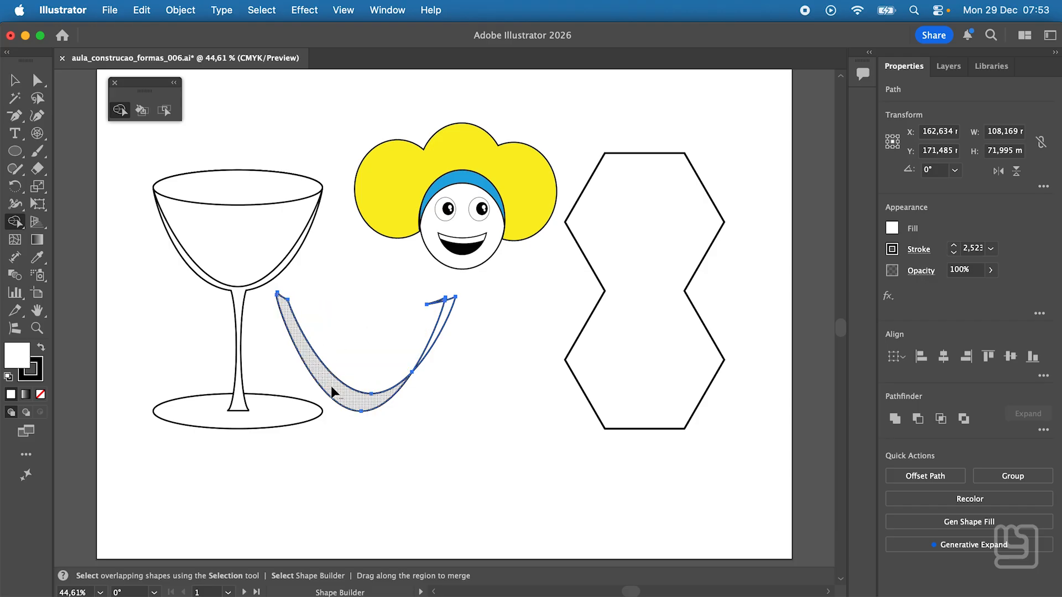
left_click(333, 392, "alt")
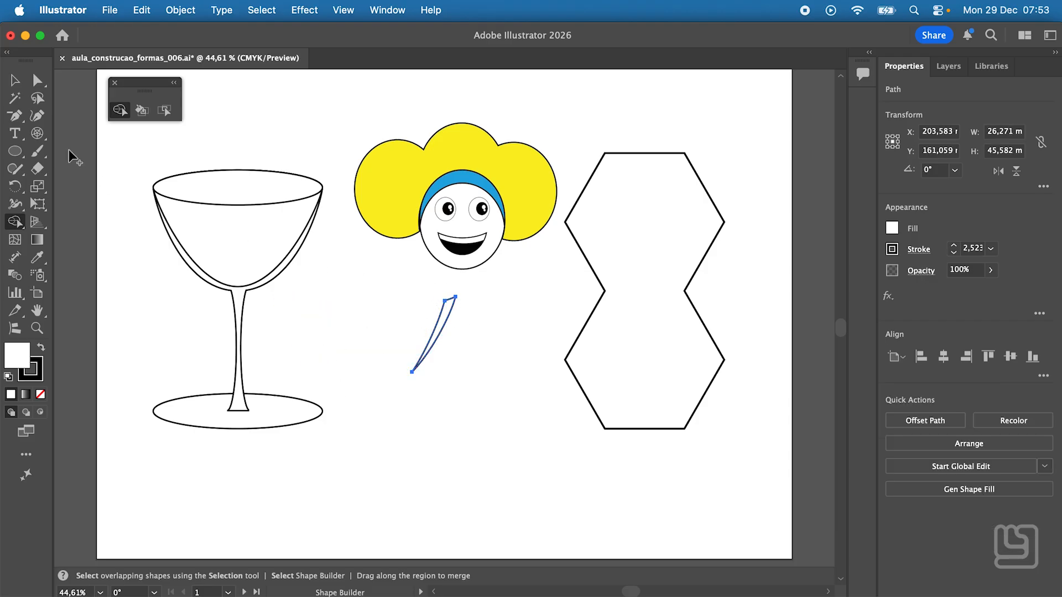
left_click(15, 81)
left_click(461, 320)
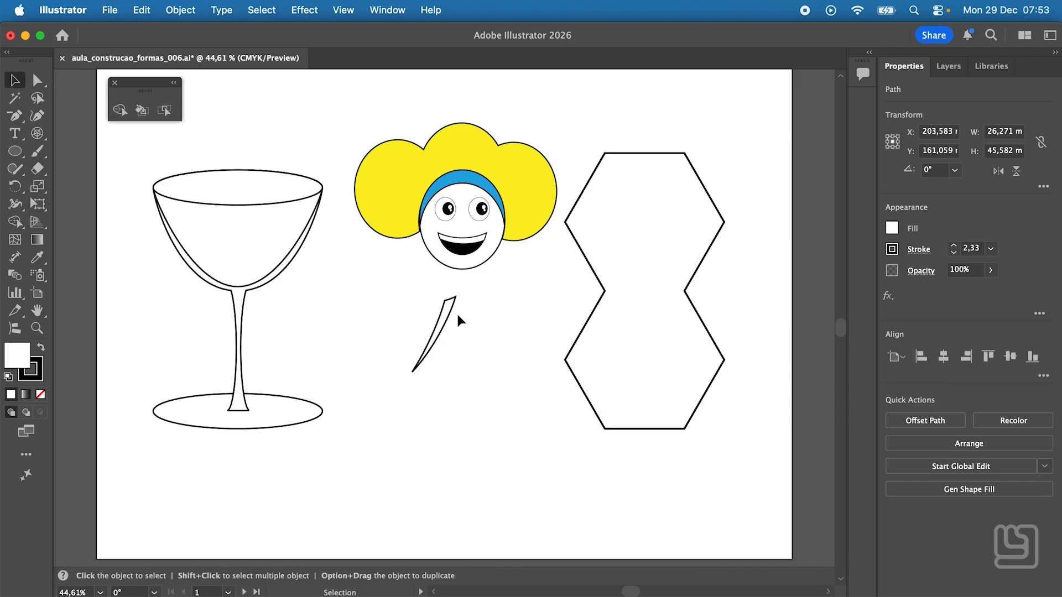
Place the thin curved sliver inside the glass bowl as a highlight and shrink the base ellipse to about 82 mm wide.
left_click_drag(453, 315, 307, 218)
left_click(306, 424)
Duplicate the base ellipse twice beside the glass with a slight offset, stretching the upper copy to about 82 × 22 mm.
left_click_drag(322, 394, 429, 398)
left_click(339, 397)
left_click_drag(374, 374, 376, 365)
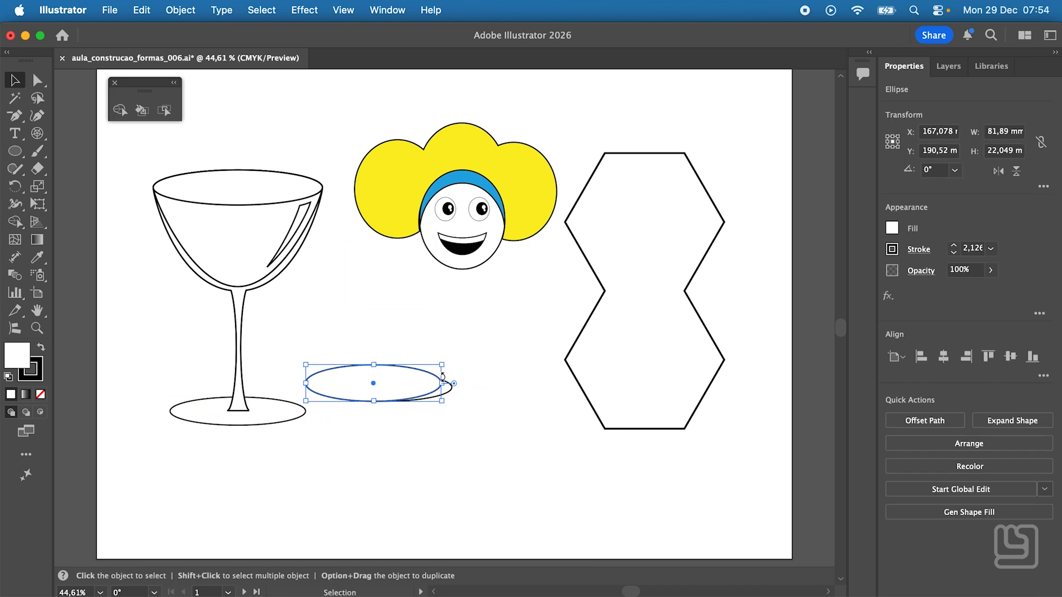
Subtract the upper ellipse copy from the other with the Shape Builder, keeping only the thin crescent at one end.
left_click(486, 375)
left_click_drag(434, 387, 434, 387)
left_click(15, 221)
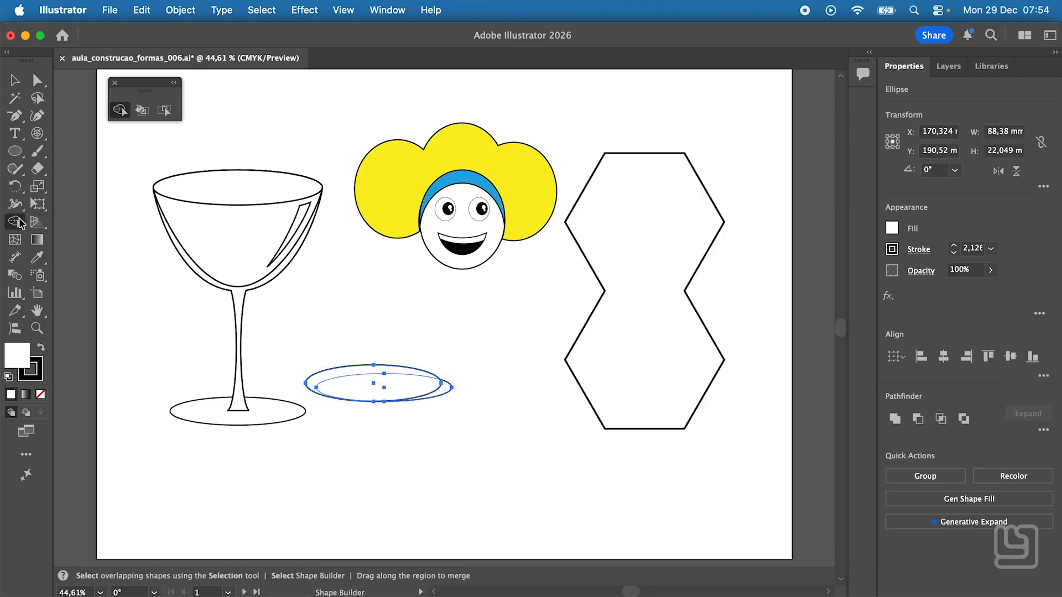
left_click_drag(343, 374, 346, 374)
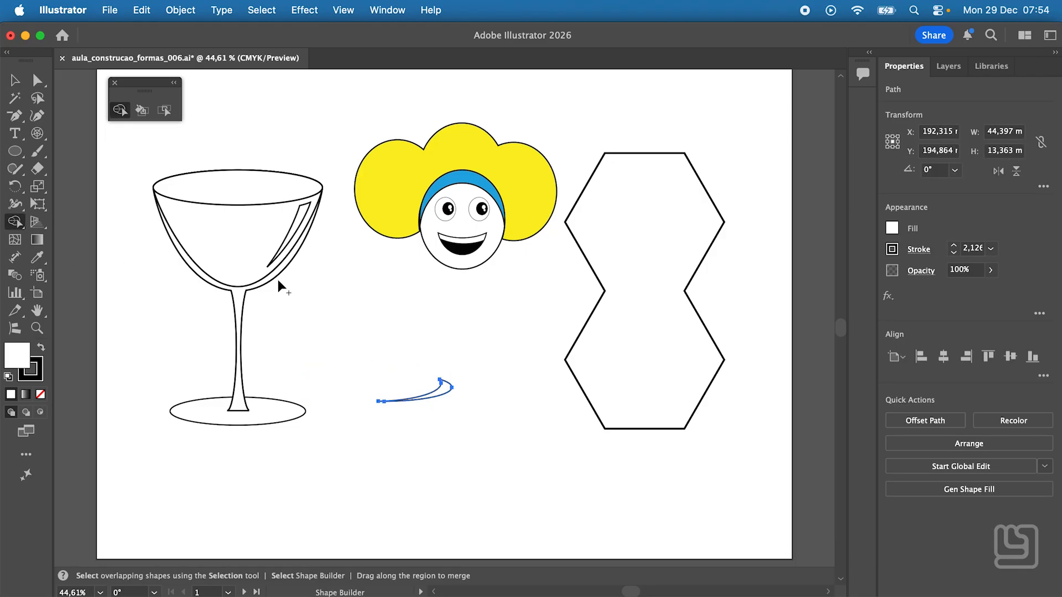
Scale the crescent to about 34 × 10 mm and position it on the glass base as a highlight, nudged slightly down.
key("v")
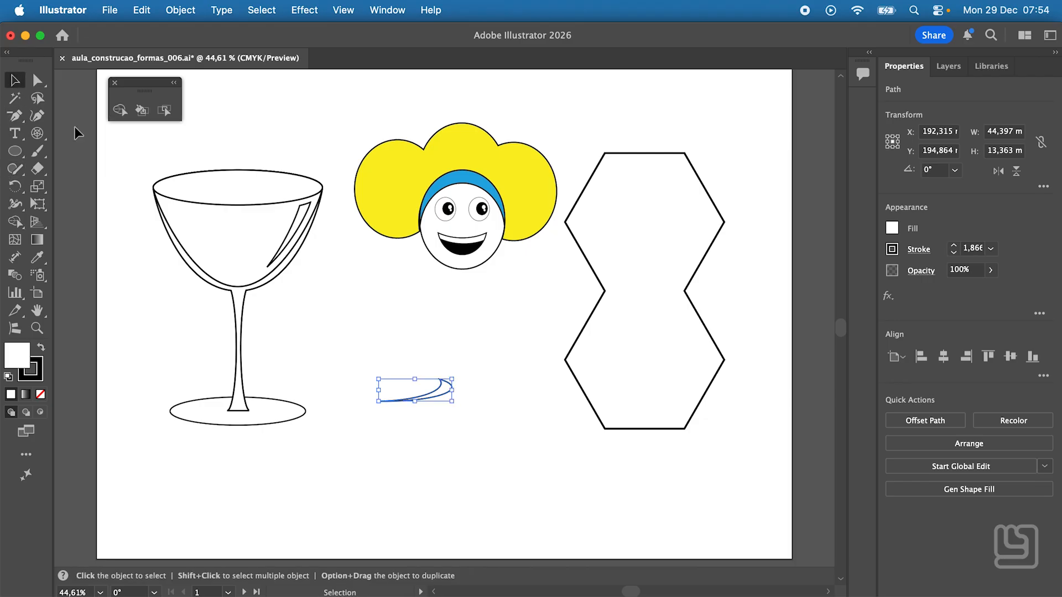
left_click(482, 355)
left_click(452, 391)
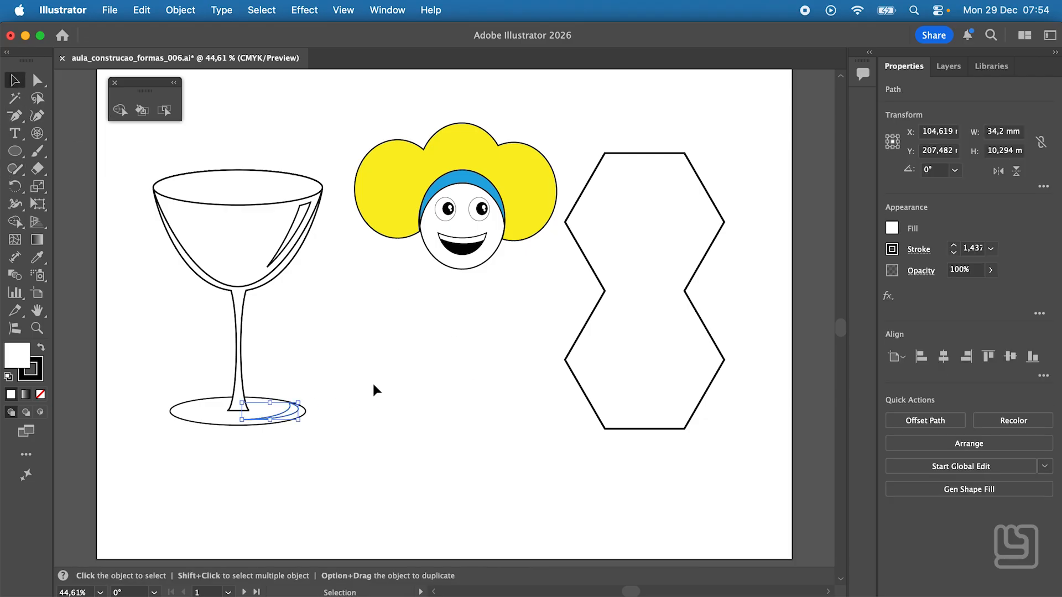
key("Down")
key("Down")
key("Down")
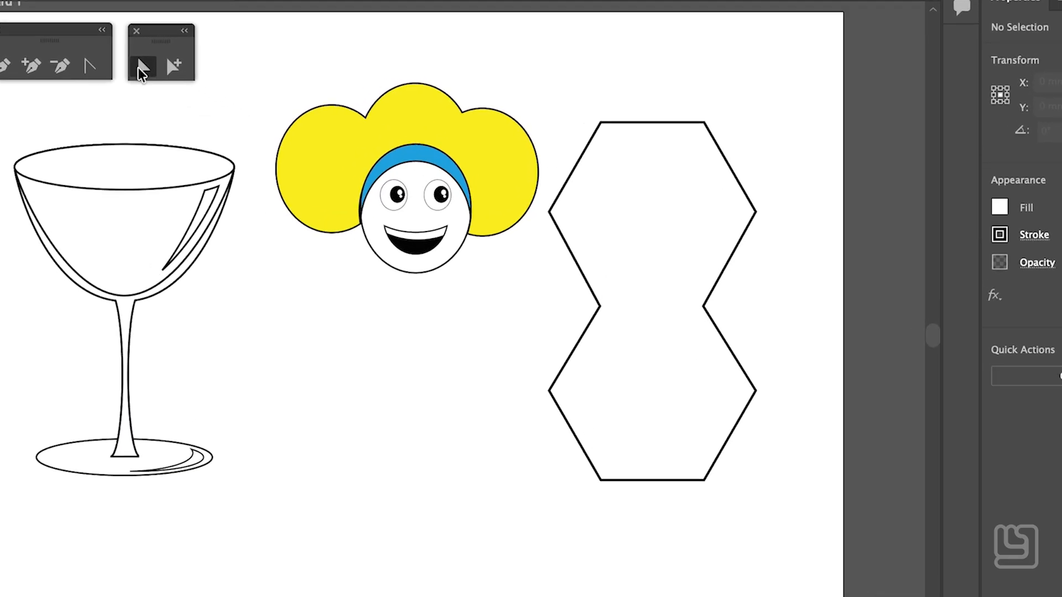
Select all anchor points of the double-hexagon shape with Direct Selection and try rounding its corners with the corner widgets.
left_click(141, 69)
left_click_drag(773, 115, 534, 531)
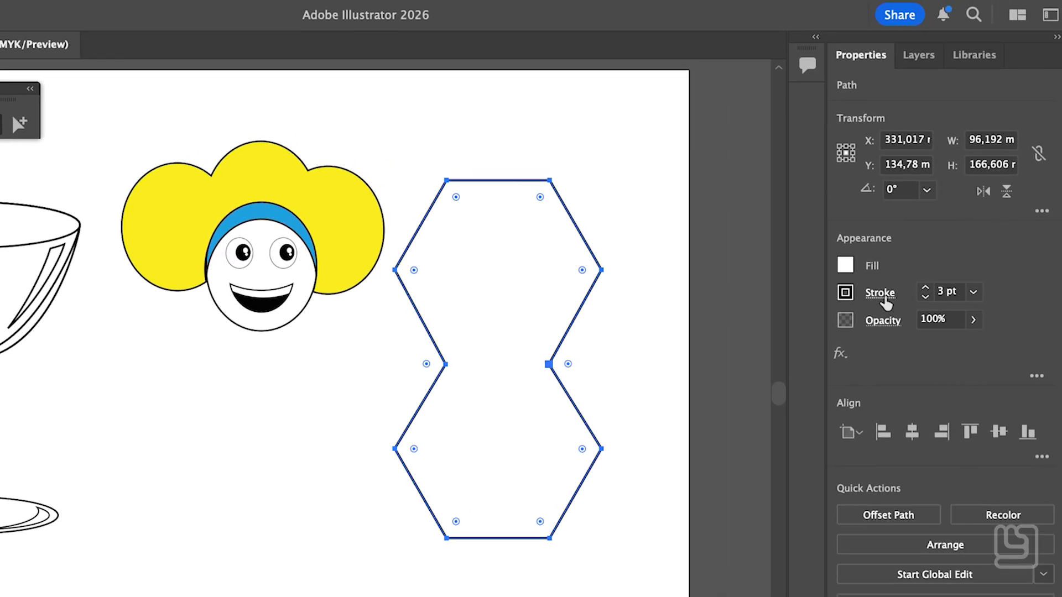
left_click_drag(541, 201, 533, 224)
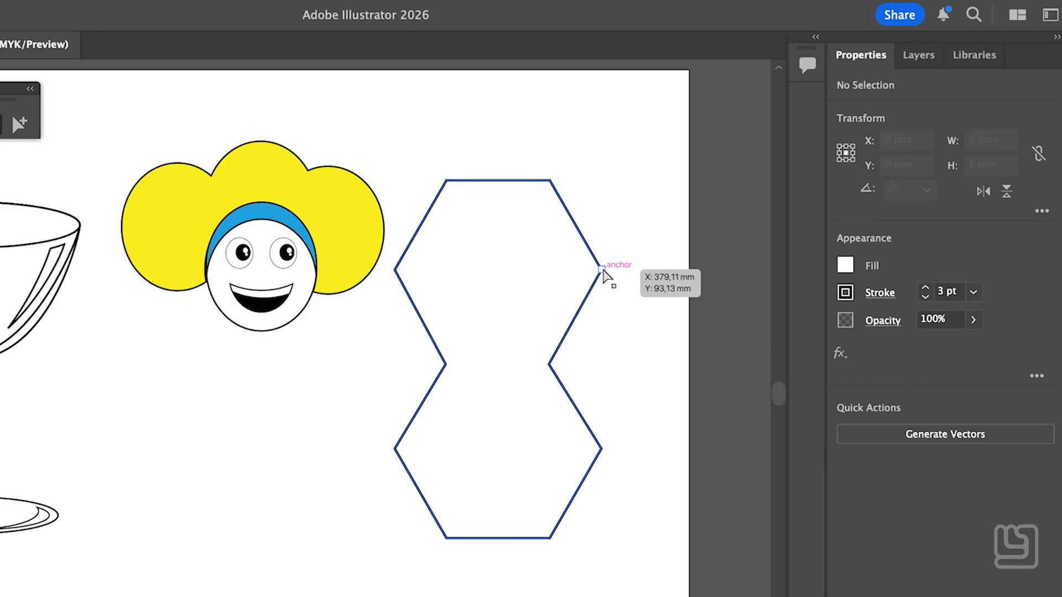
Convert the six side and waist anchor points of the double-hexagon shape to smooth points.
left_click(602, 269)
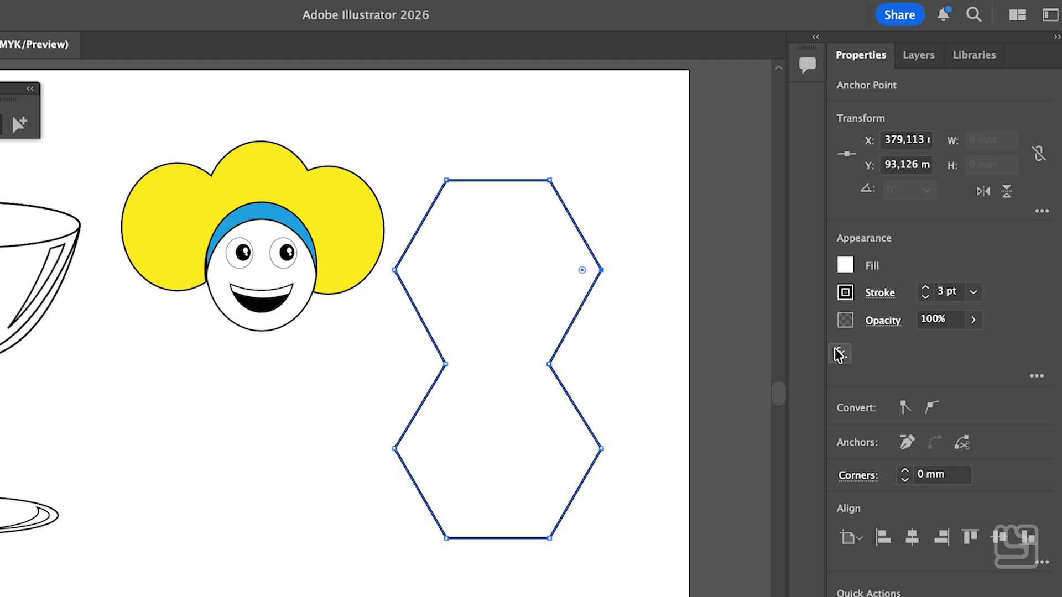
left_click_drag(634, 253, 389, 466)
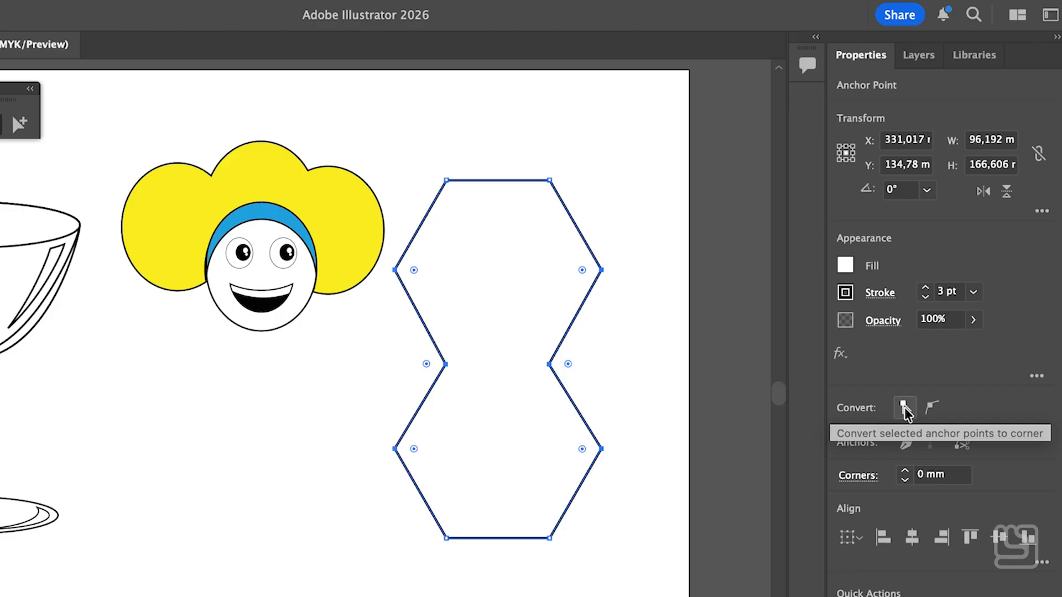
left_click(933, 409)
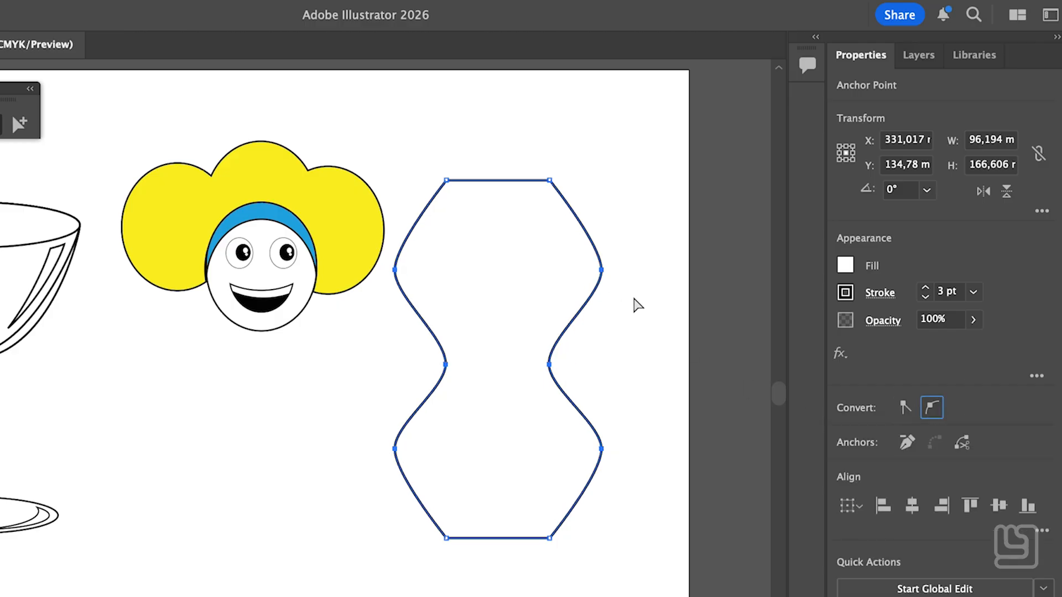
left_click(635, 177)
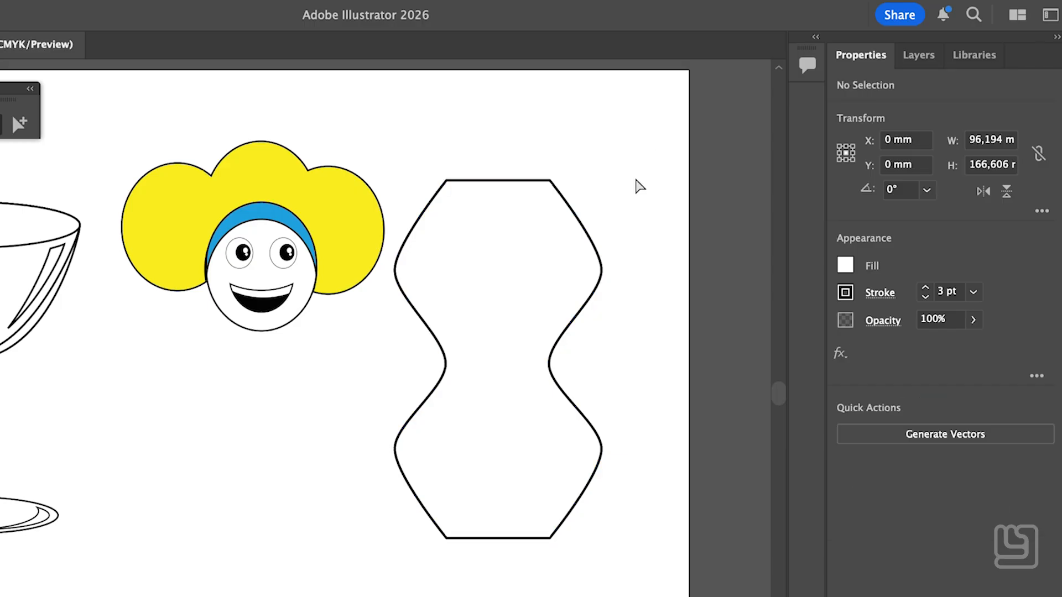
Select the anchor points along the shape's right side and shift them inward and outward, ending about 103 mm wide overall.
left_click_drag(635, 165, 524, 556)
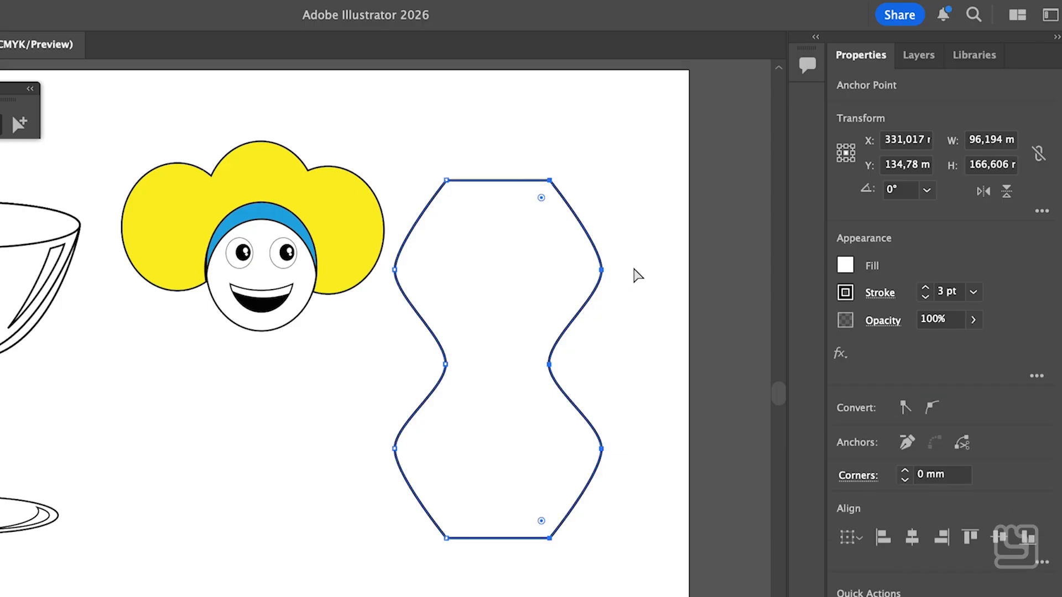
key("Left")
key("Left")
key("shift+Right")
key("shift+Right")
key("shift+Right")
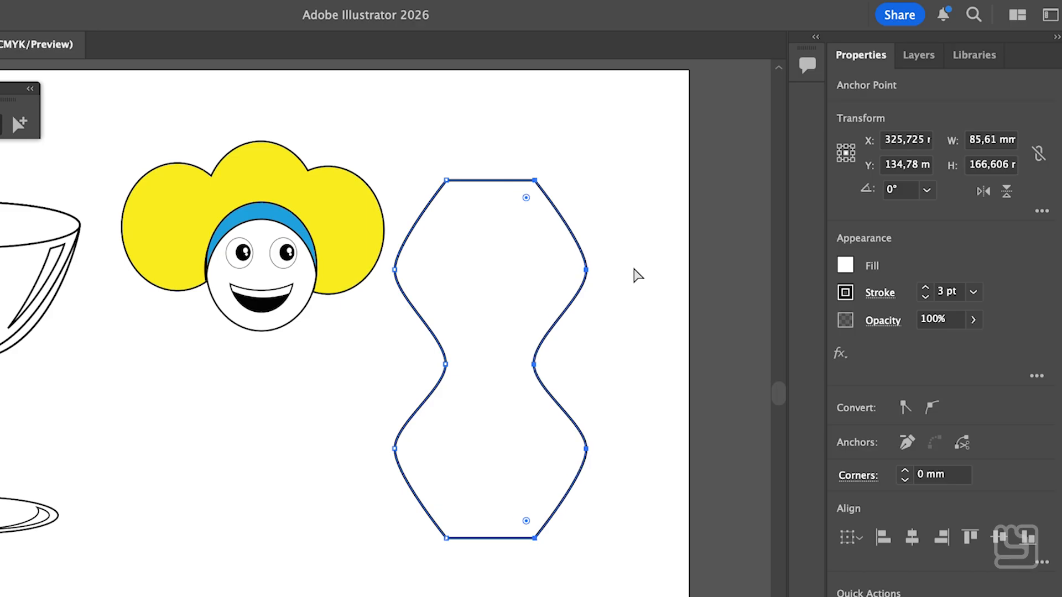
mouse_move(604, 271)
left_mouse_down()
mouse_move(558, 273)
mouse_move(615, 275)
left_mouse_up()
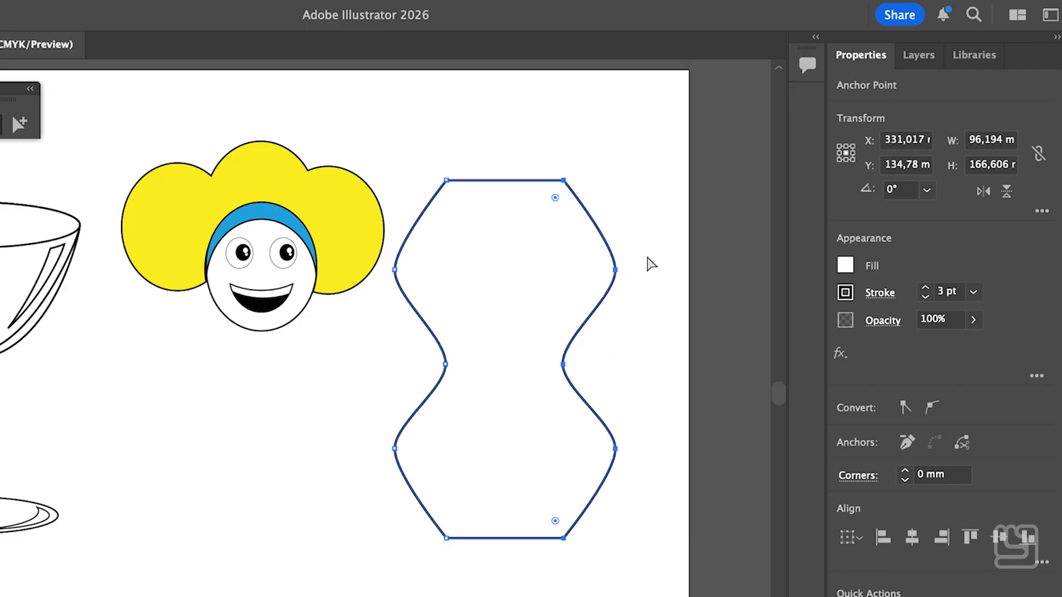
Select the anchor points along the shape's right side and move them about 13 mm inward.
left_click(595, 368)
left_click(580, 337)
mouse_move(619, 367)
left_mouse_down()
mouse_move(496, 363)
mouse_move(616, 365)
left_mouse_up()
key("a")
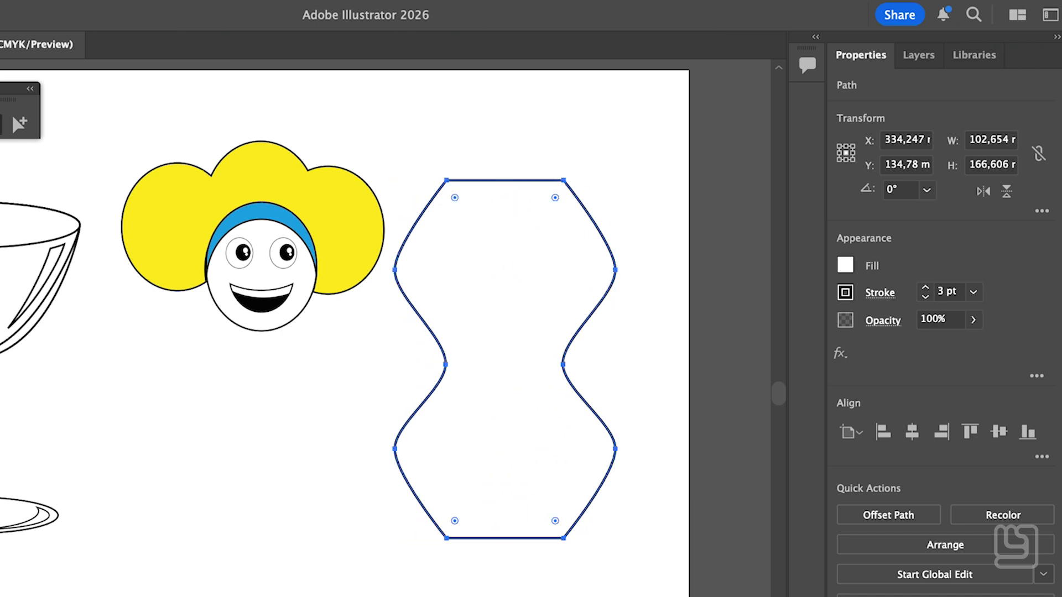
left_click_drag(641, 173, 539, 540)
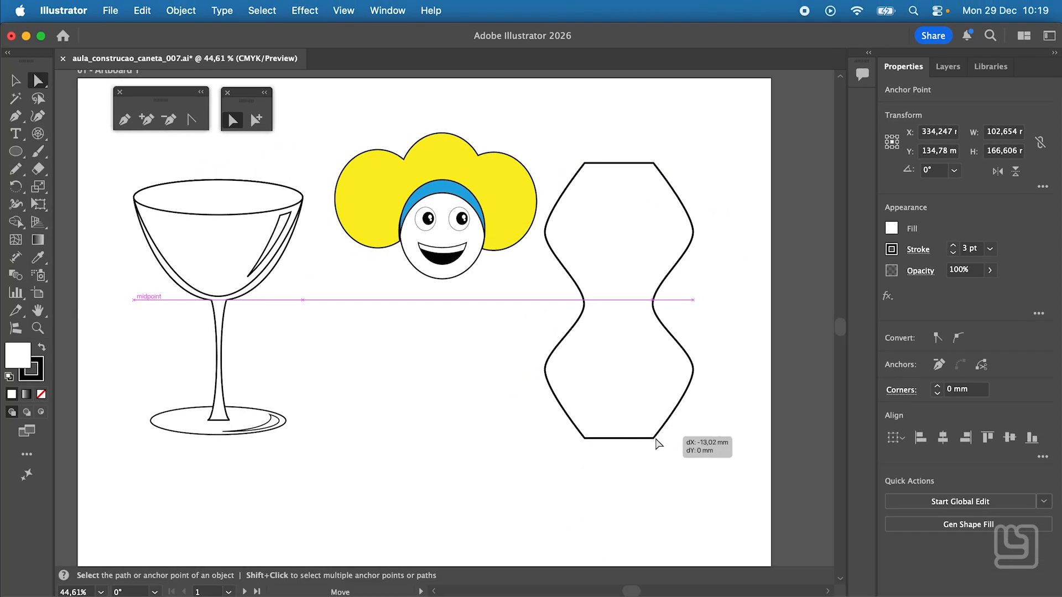
left_click_drag(656, 443, 537, 437)
Select the shape's top and bottom corner anchors and scale them horizontally outward until they align with the sides.
left_click(704, 332)
left_click_drag(671, 149, 549, 178)
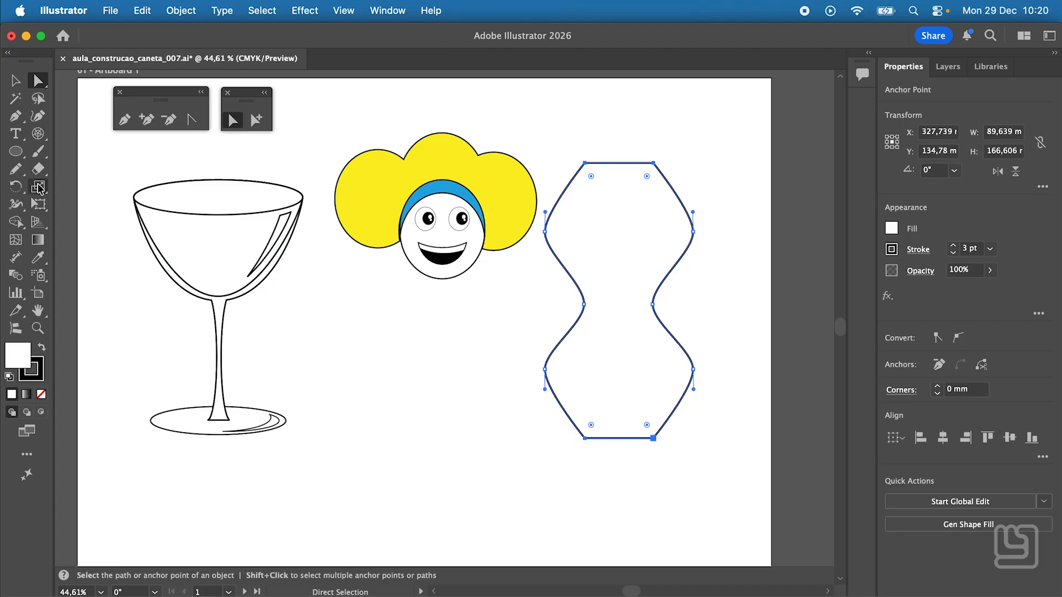
left_click(38, 188)
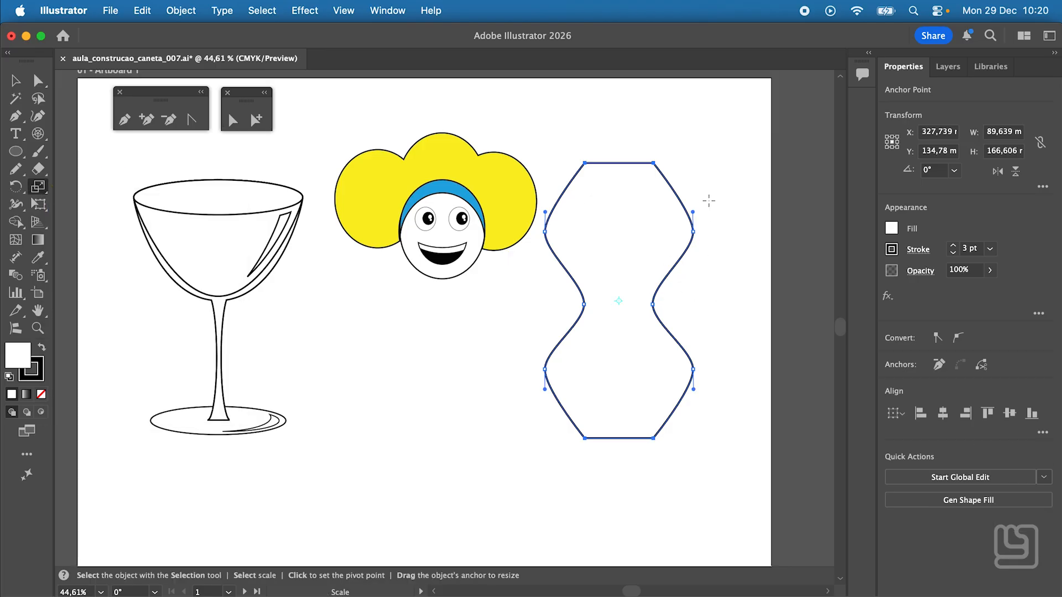
left_click_drag(700, 186, 757, 188)
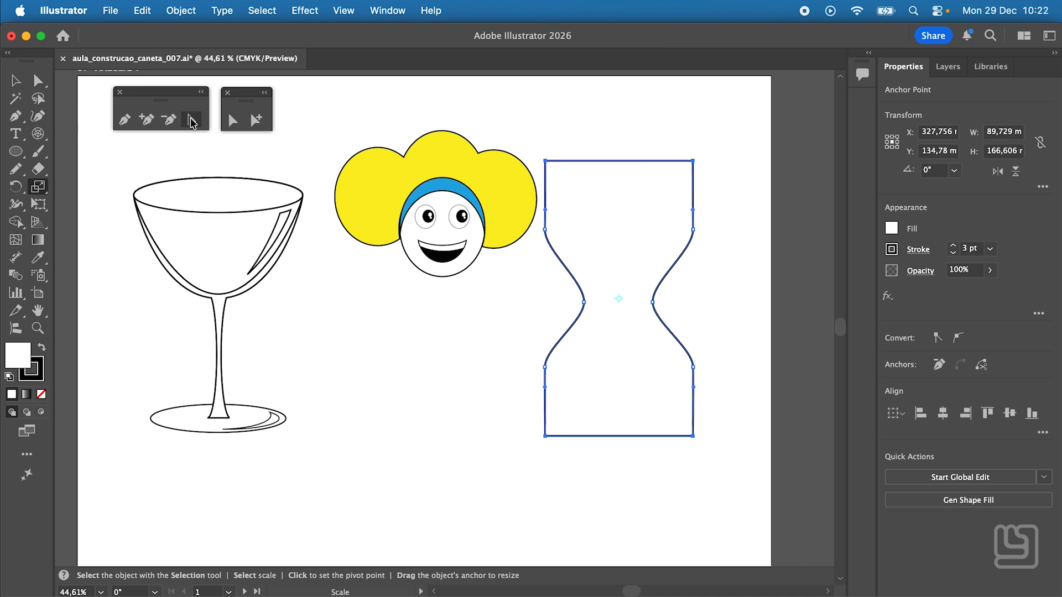
Select the two waist anchor points and scale them inward to form a narrow hourglass neck.
left_click(232, 120)
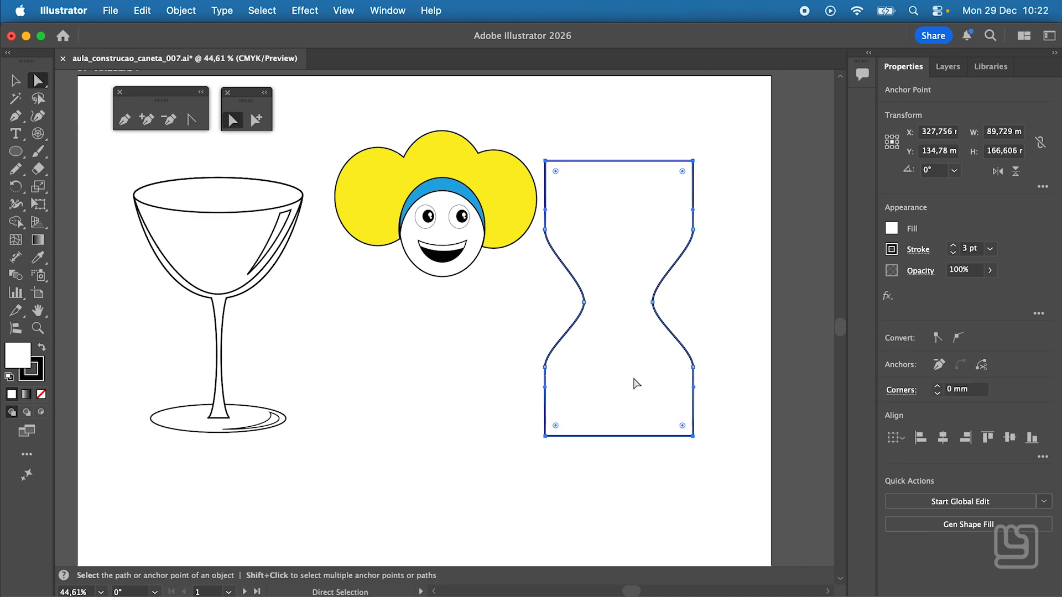
left_click_drag(554, 295, 695, 323)
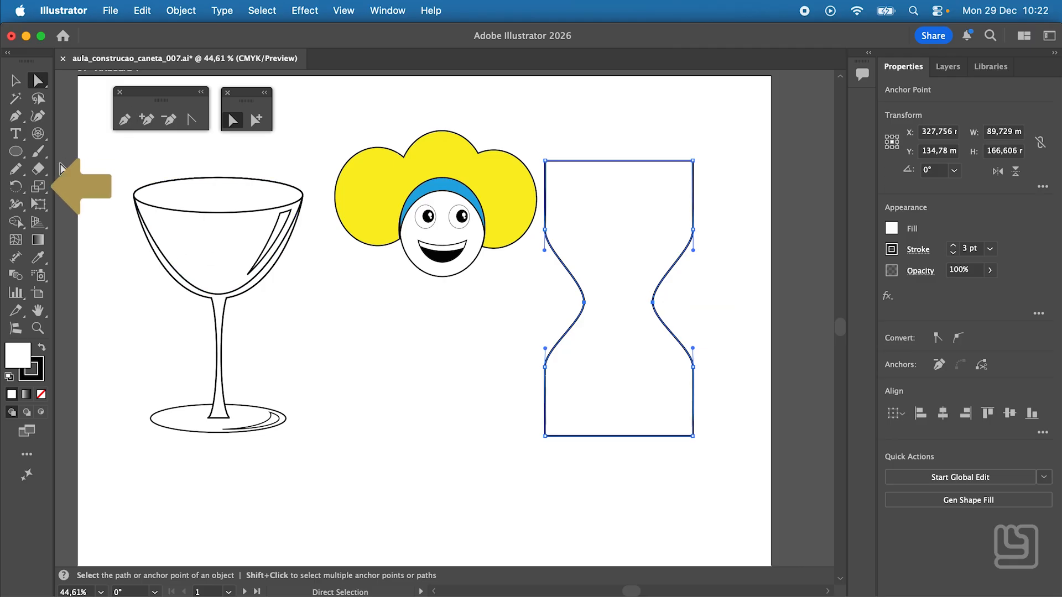
left_click(41, 188)
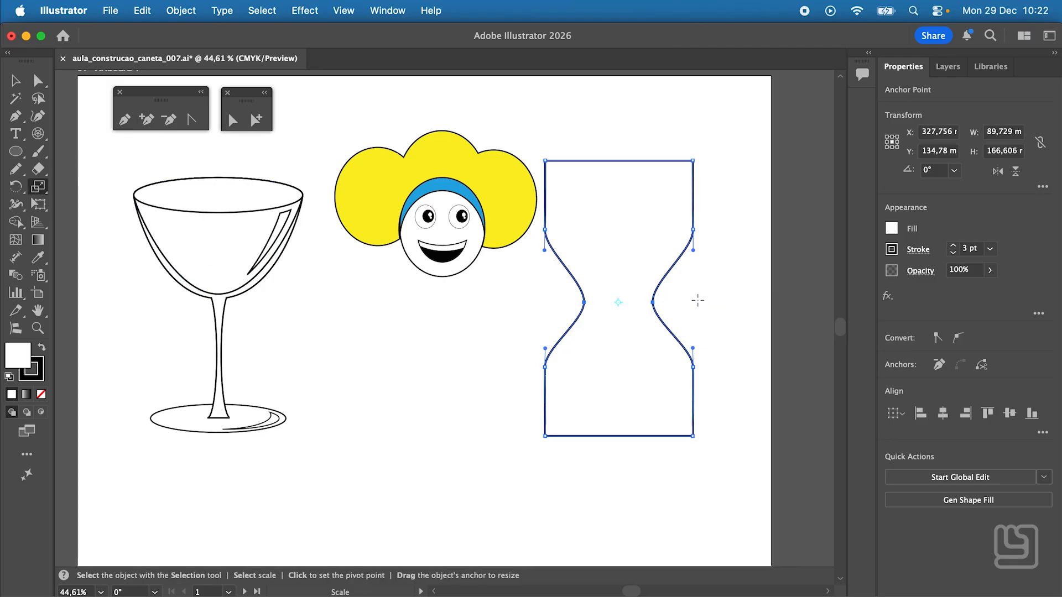
left_click_drag(705, 302, 637, 315)
Scale the whole hourglass down to about 72 × 134 mm.
left_click_drag(545, 160, 572, 182)
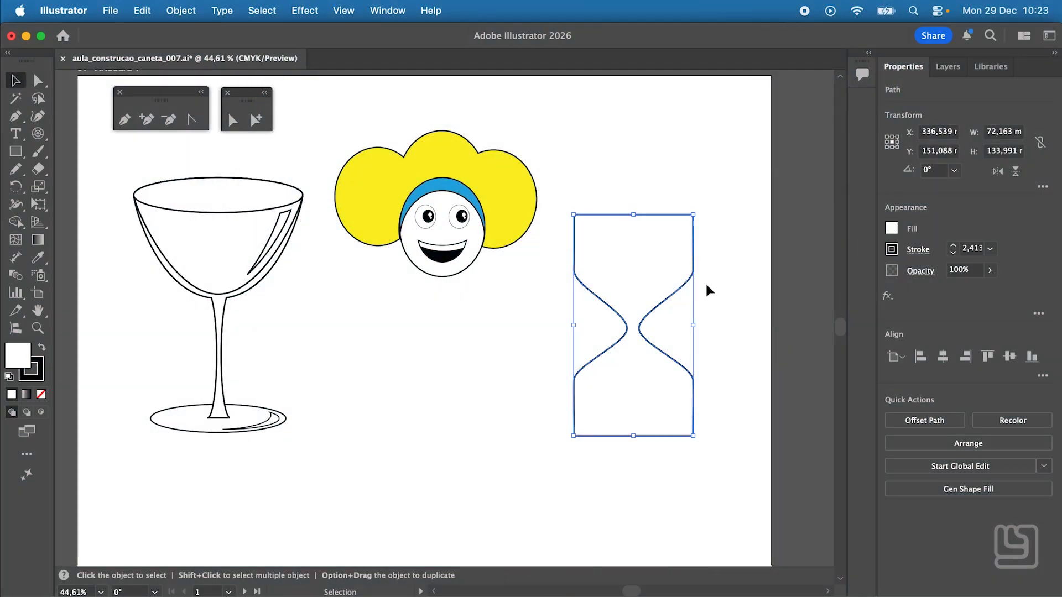
key("a")
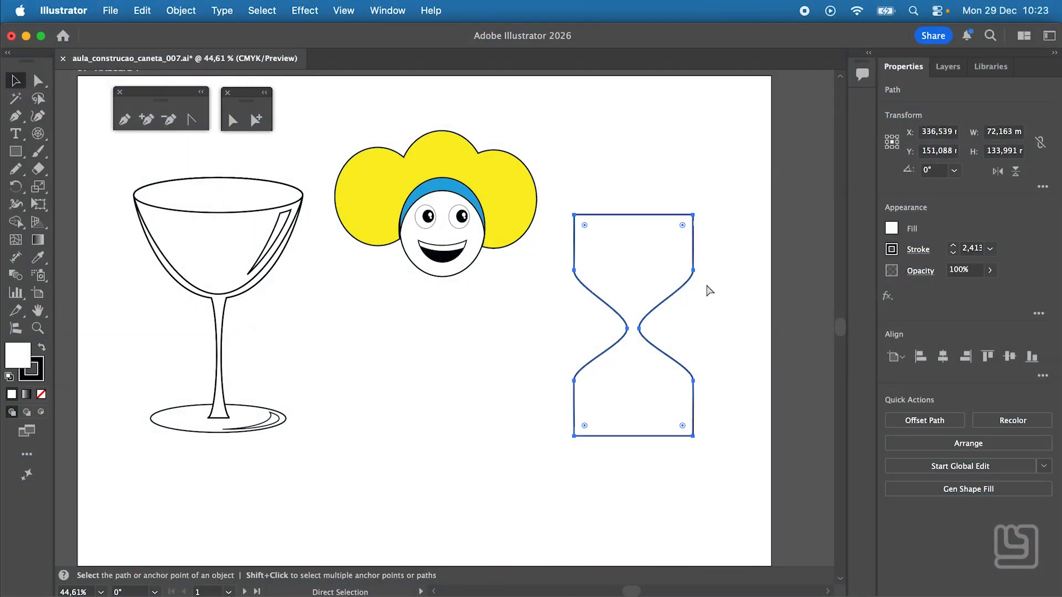
key("v")
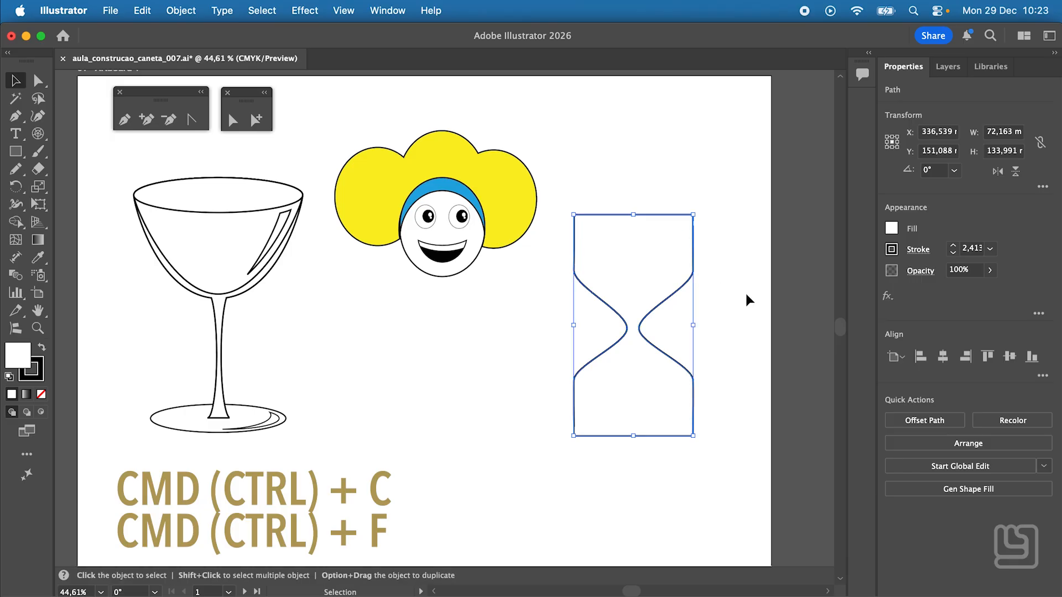
Copy the hourglass in place, narrow the copy to about 60 mm, and draw a 99 × 38 mm rectangle across its upper curve.
left_click_drag(693, 325, 682, 325)
key("m")
left_click_drag(551, 268, 716, 330)
Remove the outer pieces of the rectangle and inner hourglass with the Shape Builder, keeping only the funnel-shaped sand above the neck.
key("v")
left_click(585, 232, "shift")
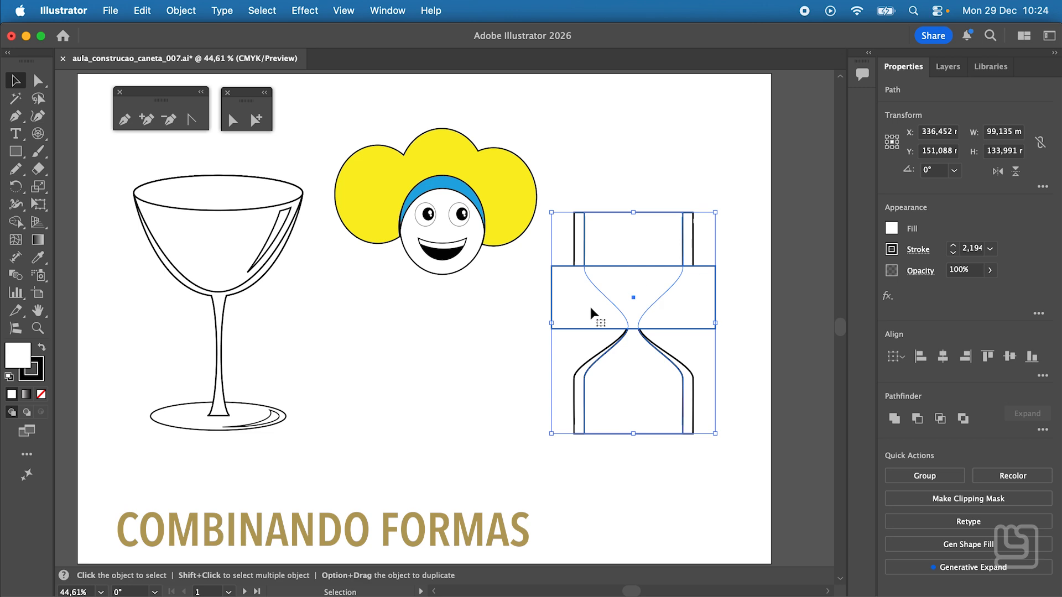
left_click_drag(15, 221, 83, 211)
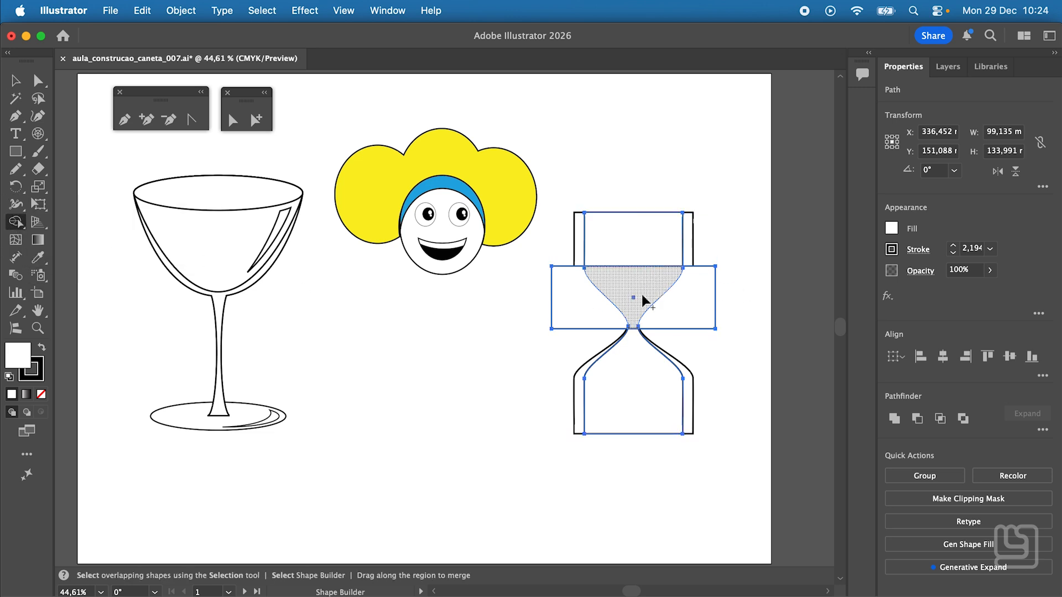
left_click(572, 304, "alt")
left_click(627, 249, "alt")
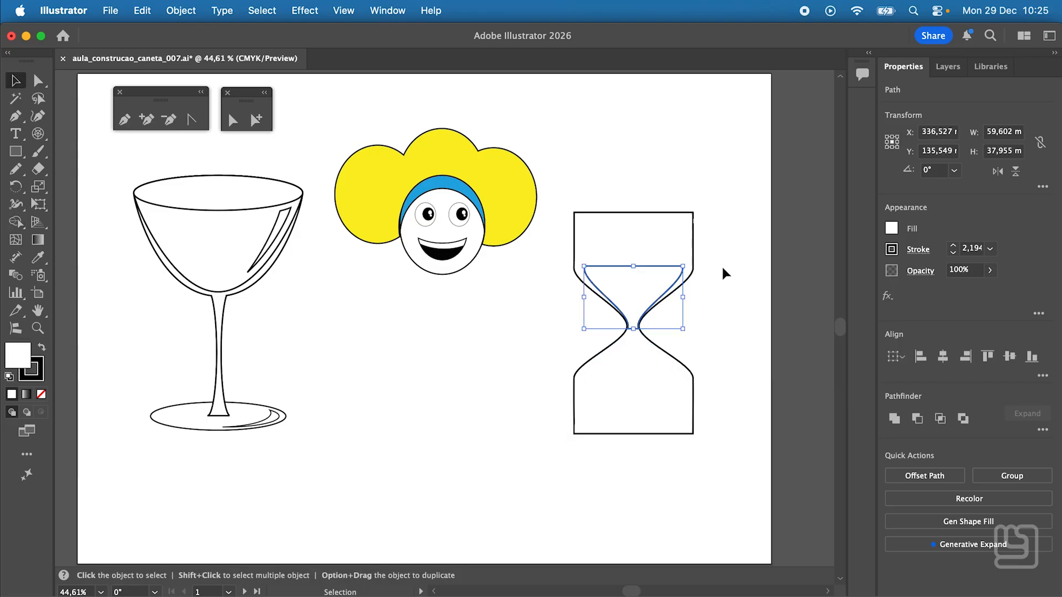
left_click(723, 266)
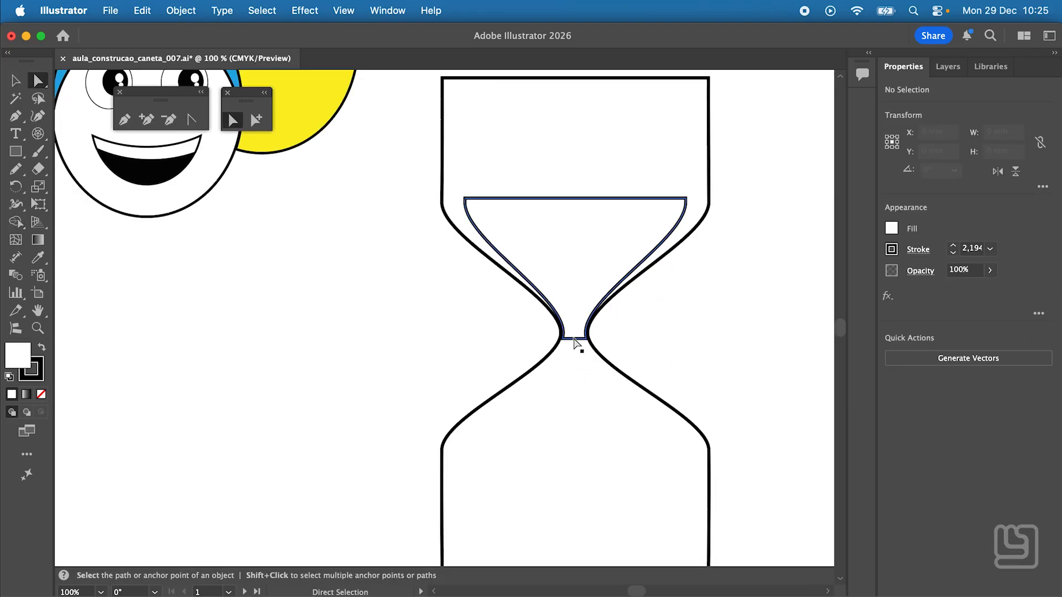
Add an anchor point at the middle of the sand funnel's bottom edge and pull it about 50 mm down into the lower chamber.
left_click(575, 338)
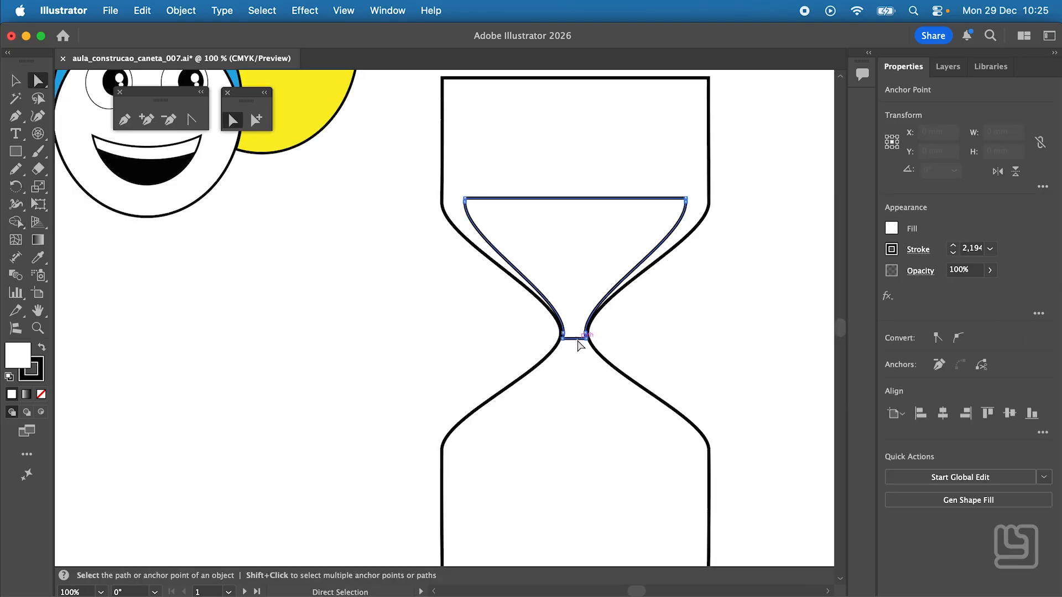
left_click(233, 120)
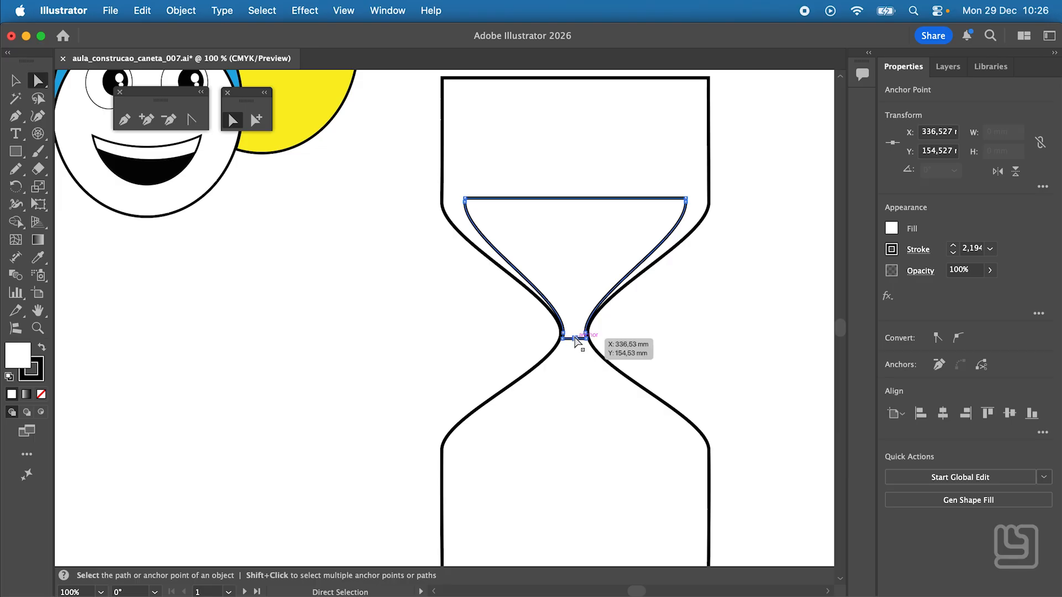
left_click_drag(575, 338, 558, 440)
key("super+minus")
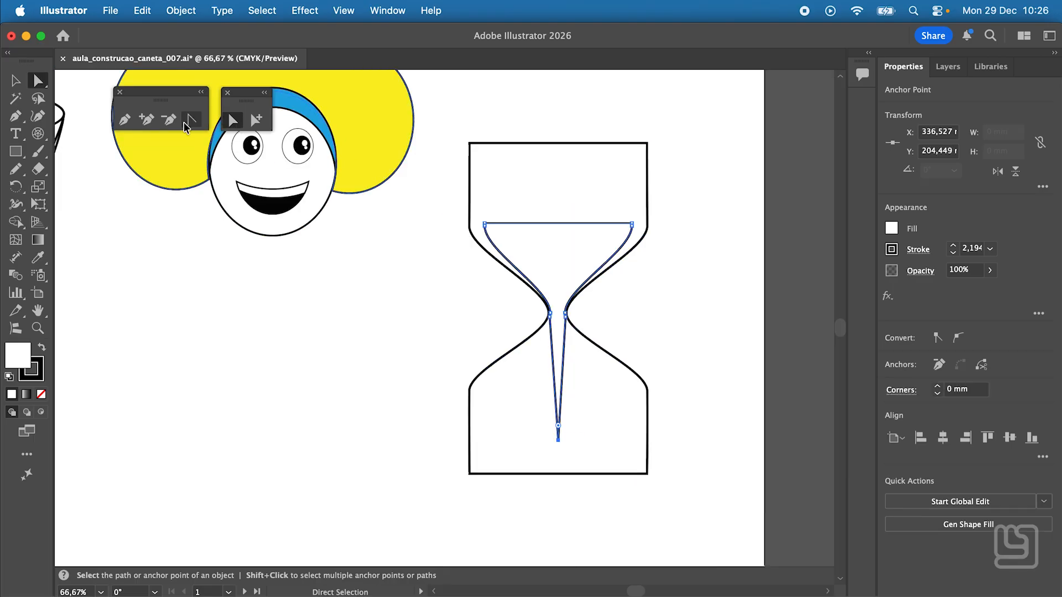
Convert the sand funnel's lowest anchor into a smooth point with the Anchor Point tool, rounding the end of the stream.
left_click(188, 121)
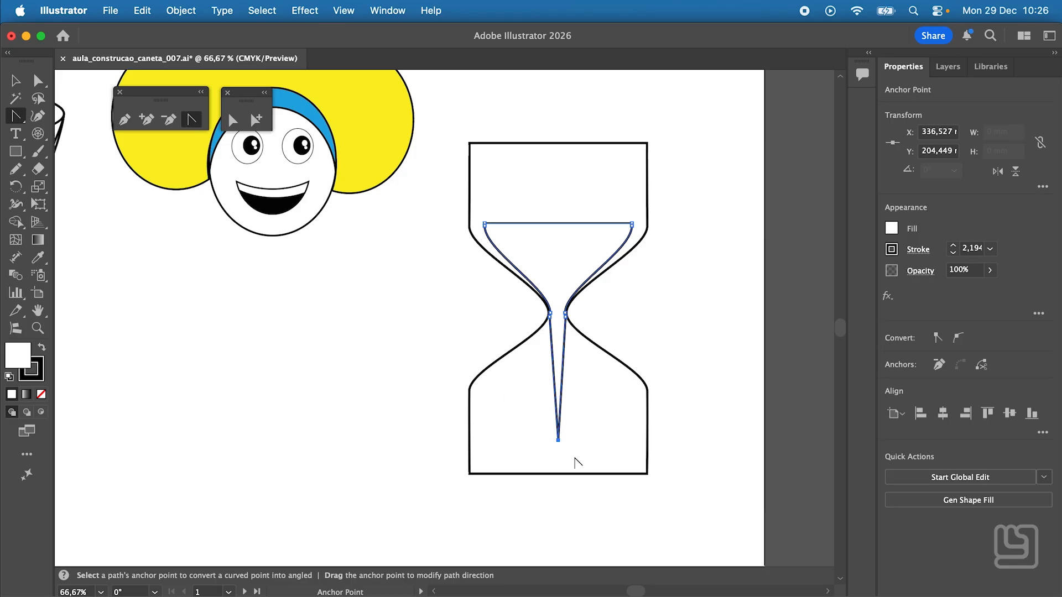
left_click_drag(558, 440, 548, 445)
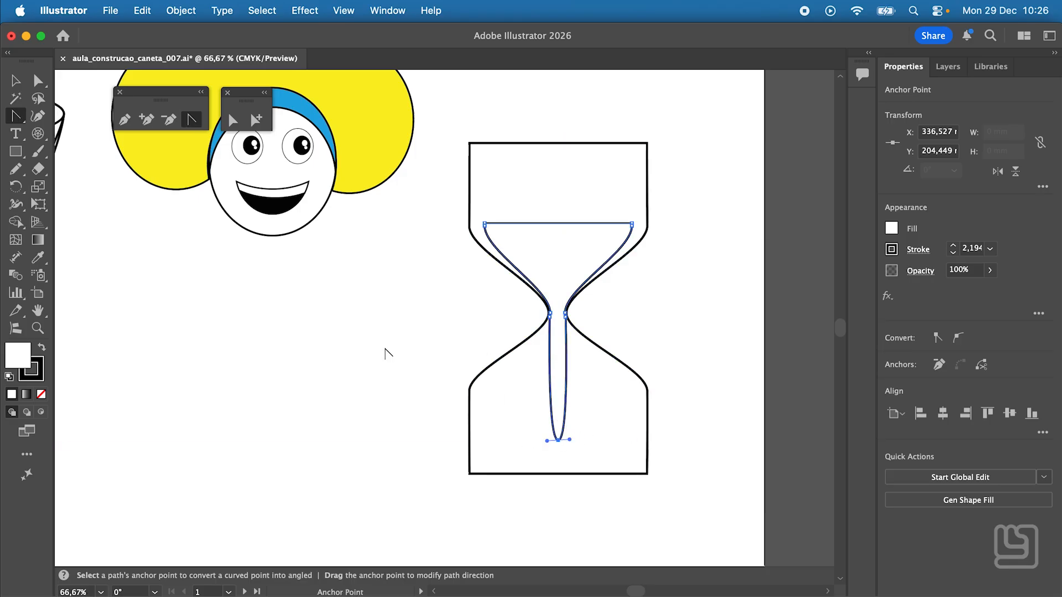
Flip a copy of the sand funnel vertically, rest it on the hourglass base, and unite it with the upper funnel.
left_click(15, 80)
key("a")
key("v")
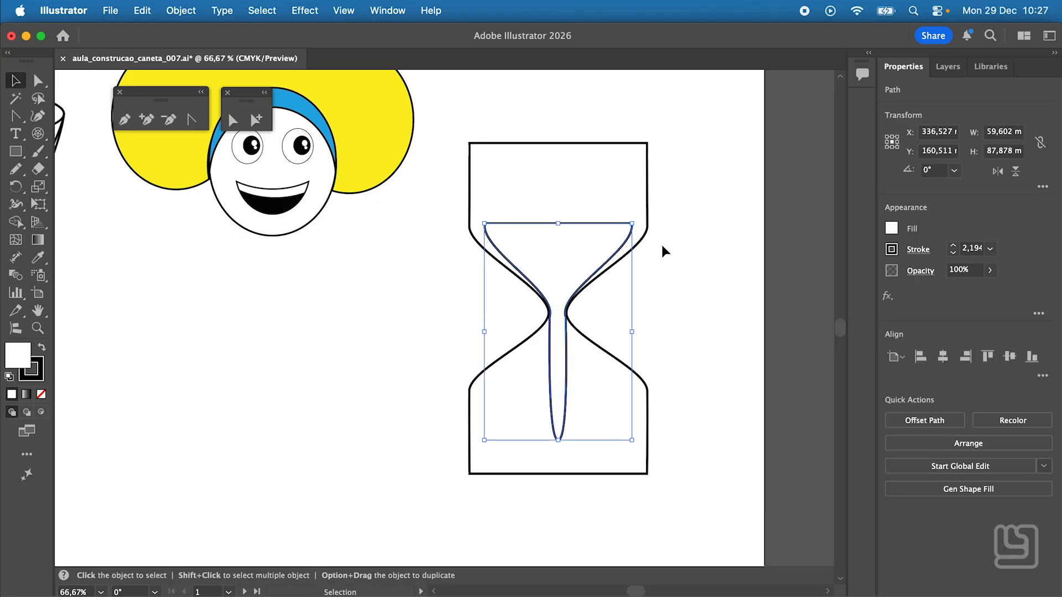
key("a")
key("v")
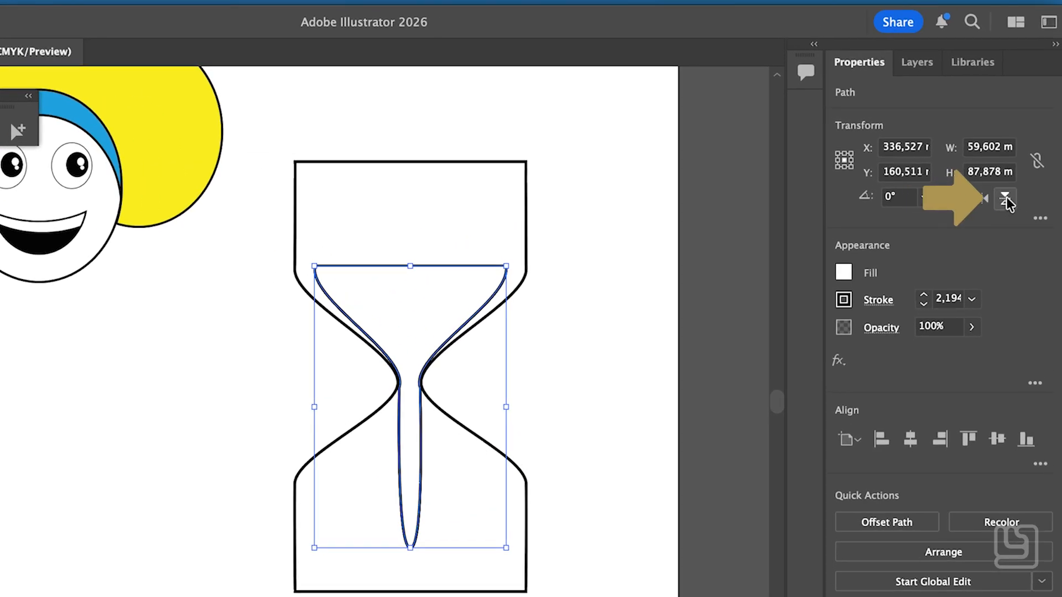
left_click(1005, 199)
left_click_drag(443, 479, 447, 514)
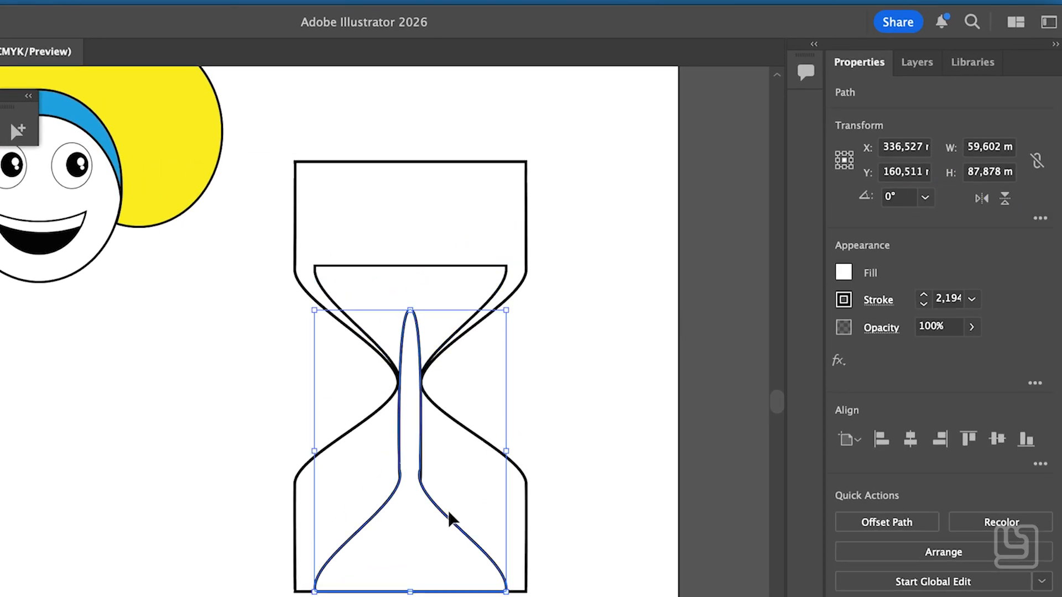
left_click(455, 267, "shift")
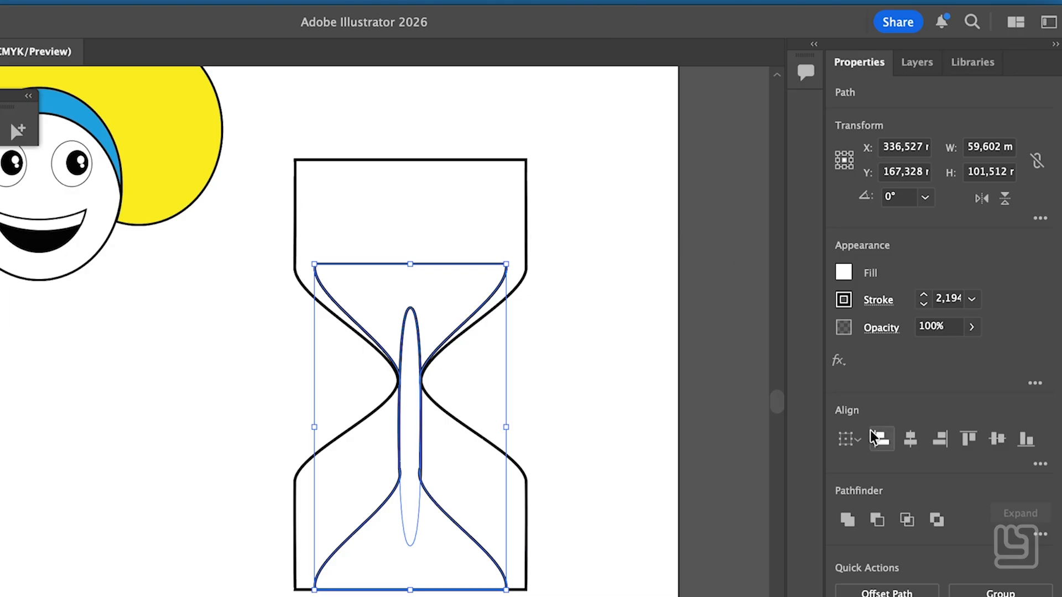
left_click(848, 520)
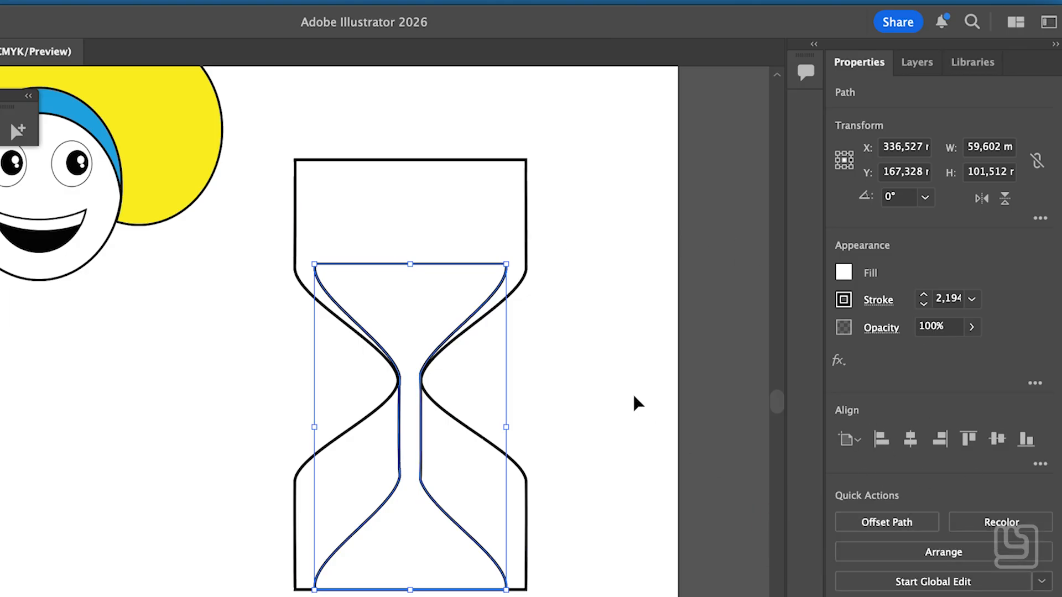
Remove the extra anchor points midway along both sides of the sand stream with the Pen tool.
key("a")
left_click_drag(559, 367, 403, 422)
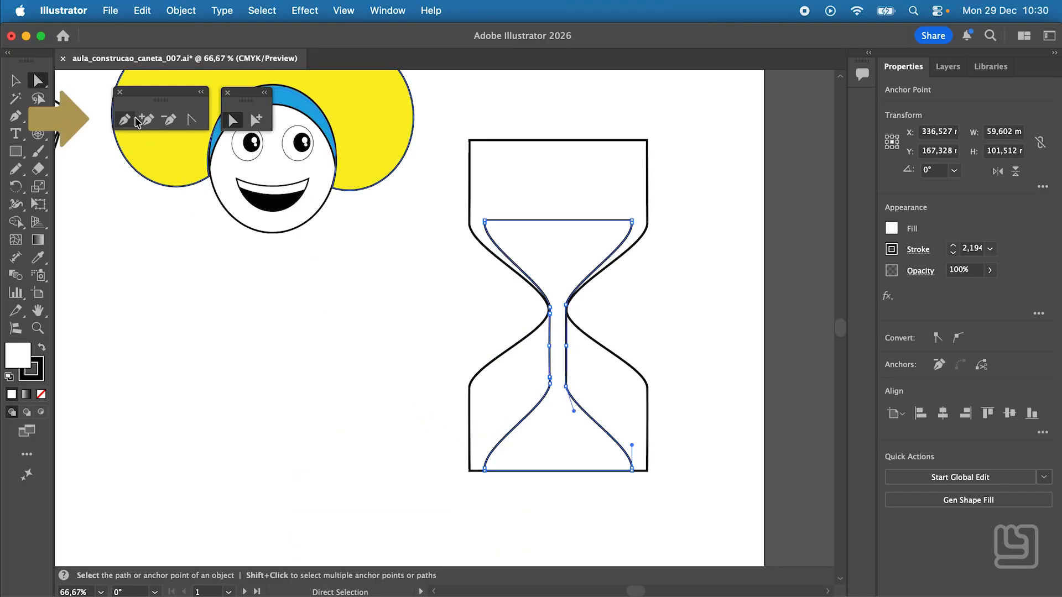
key("p")
left_click(398, 426, "super")
left_click(551, 345)
left_click(567, 346)
key("a")
left_click(635, 306)
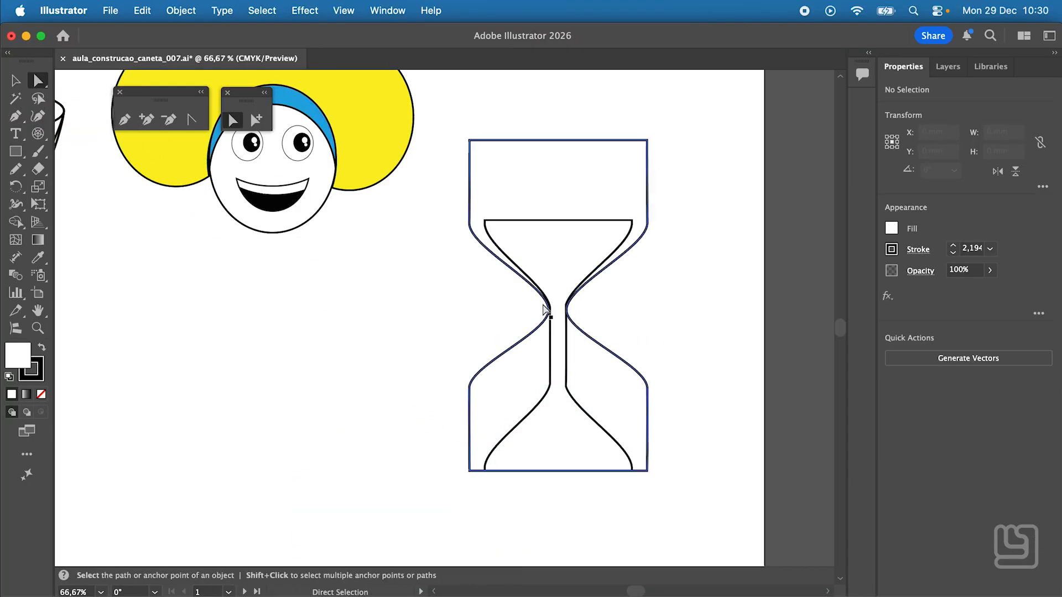
Try moving the hourglass outline and the sand shape apart.
left_click(547, 310)
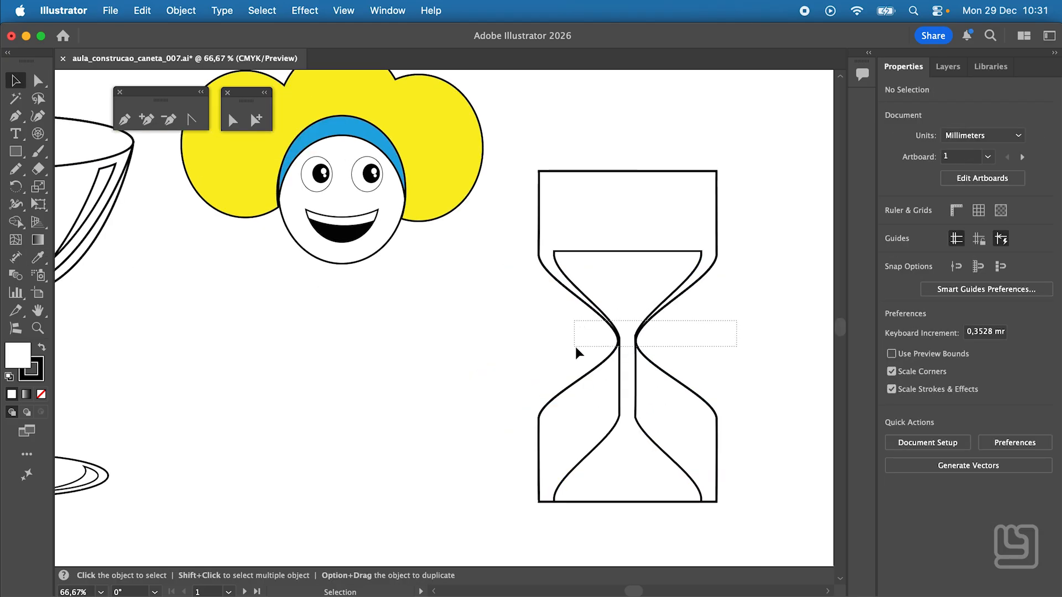
left_click(636, 349)
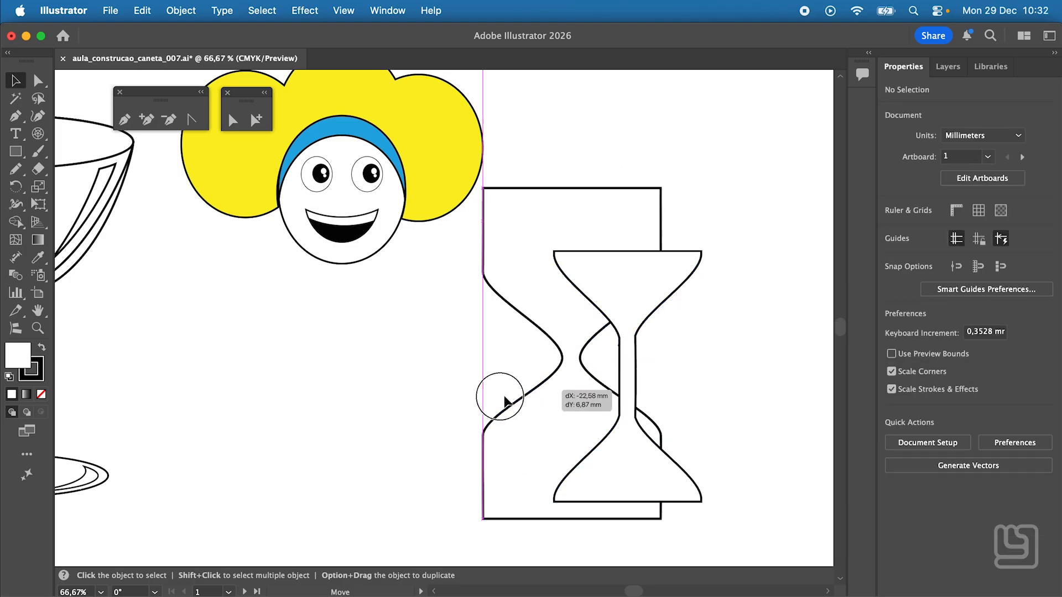
left_click_drag(498, 398, 396, 423)
left_click_drag(645, 329, 769, 370)
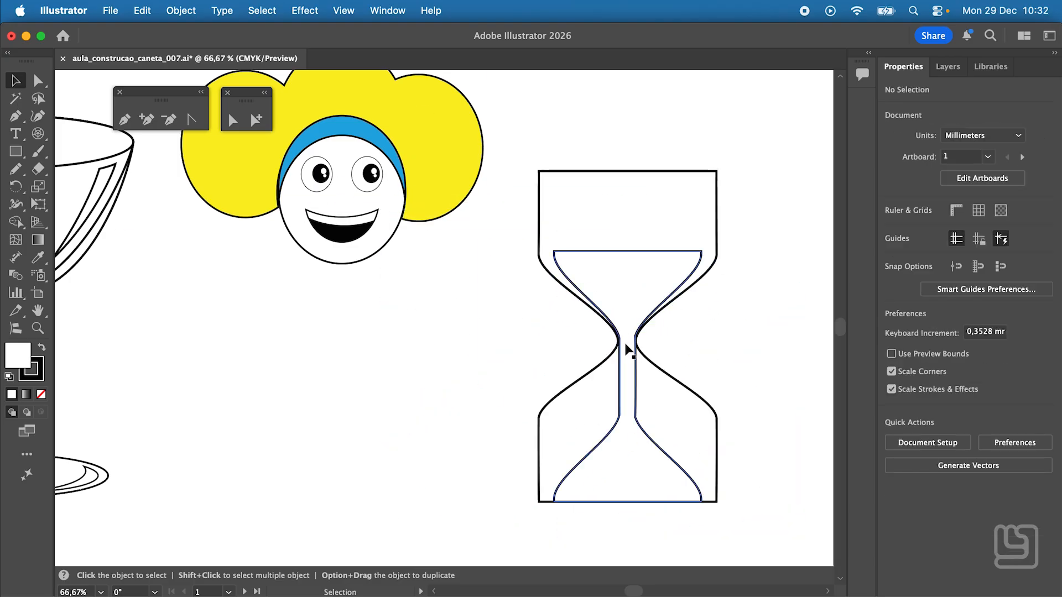
Select the sand shape and temporarily switch from Selection to Direct Selection to inspect its anchors and corner widgets.
left_click(622, 332)
left_click(673, 327)
left_click(633, 347)
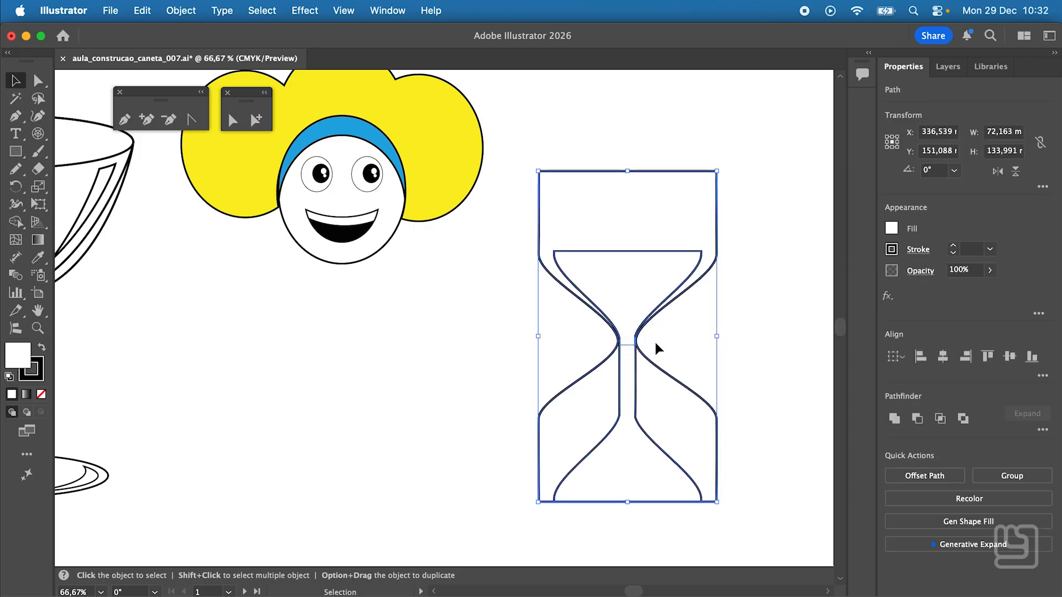
left_click(624, 350)
left_click(628, 349)
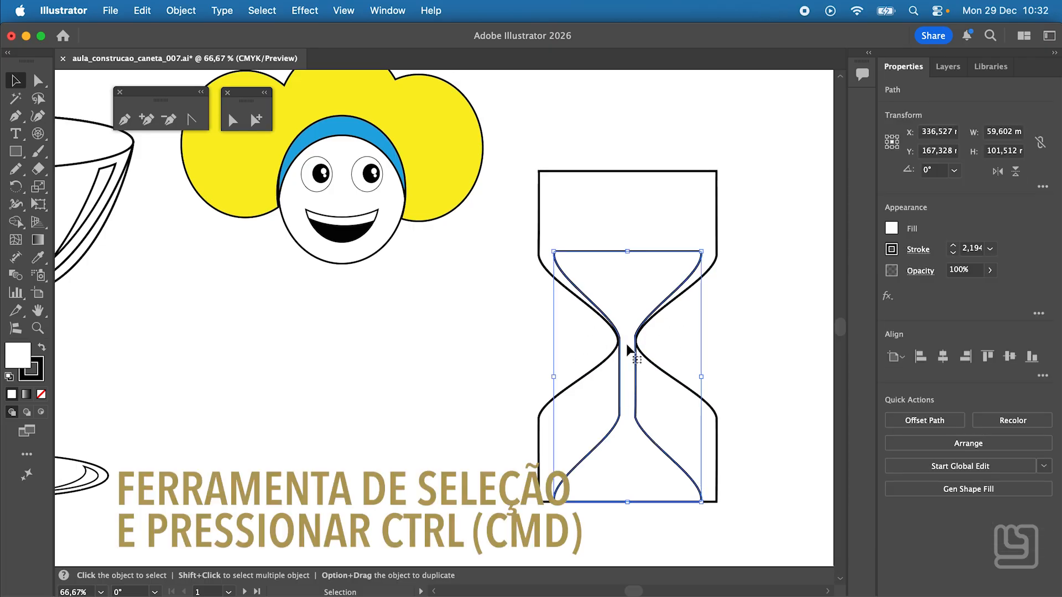
key("super")
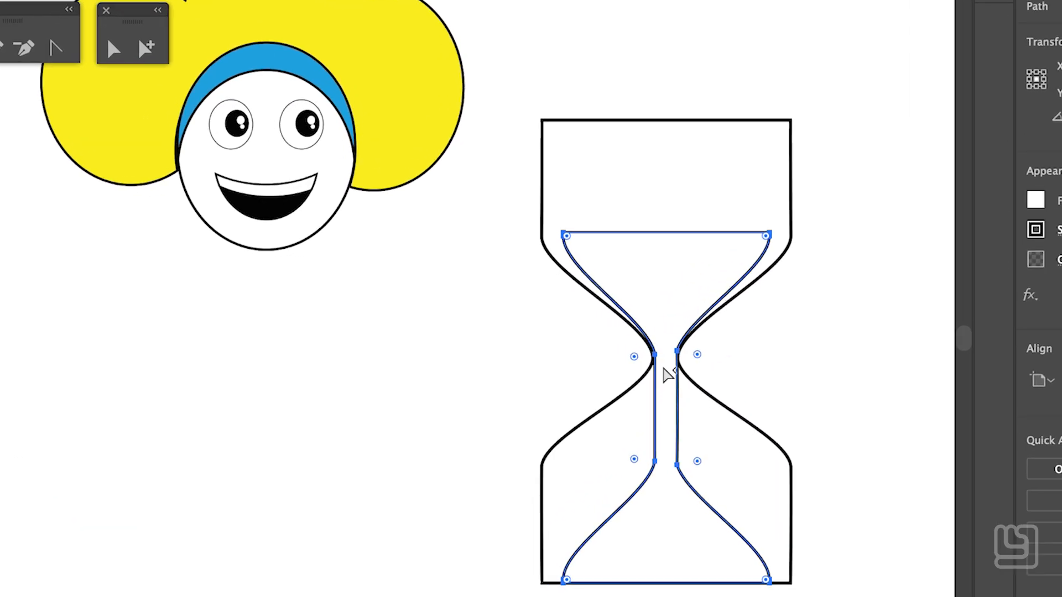
key("v")
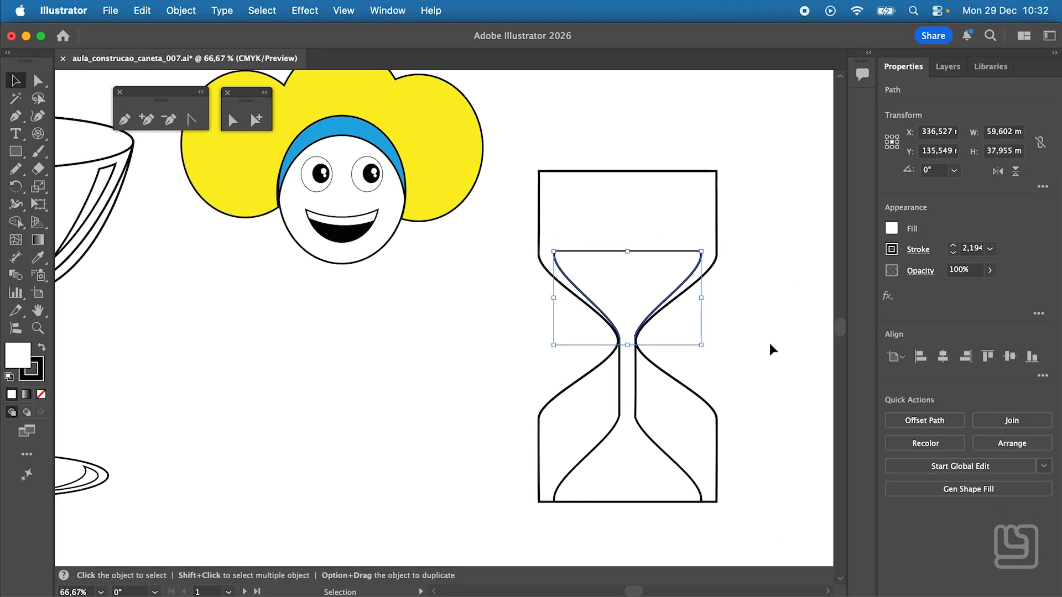
Try selecting the sand stream's neck anchors with a Direct Selection marquee.
left_click(771, 351)
key("a")
left_click(618, 337)
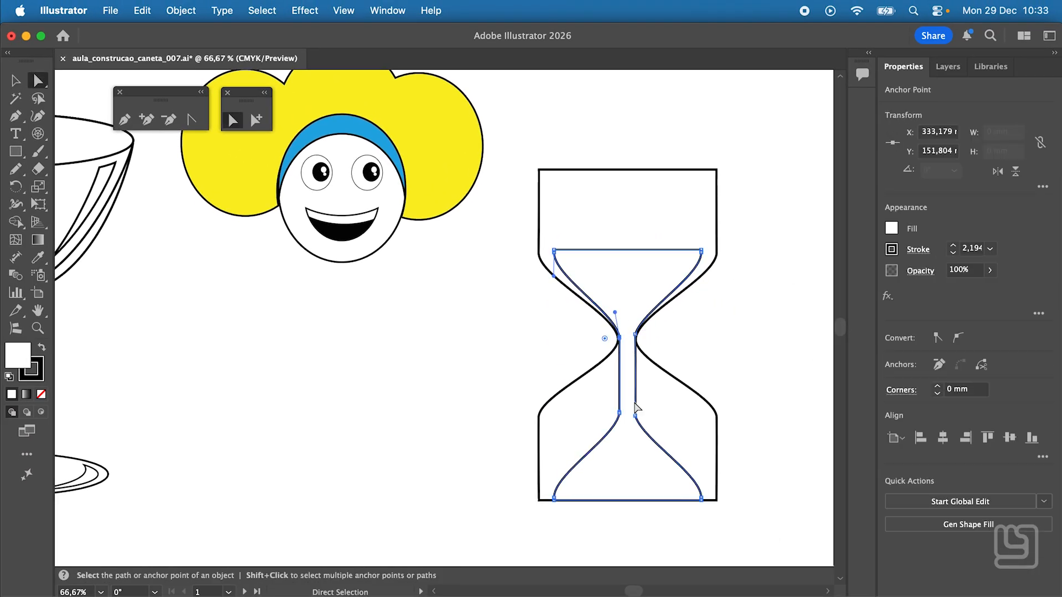
left_click(654, 334)
left_click_drag(654, 332, 602, 426)
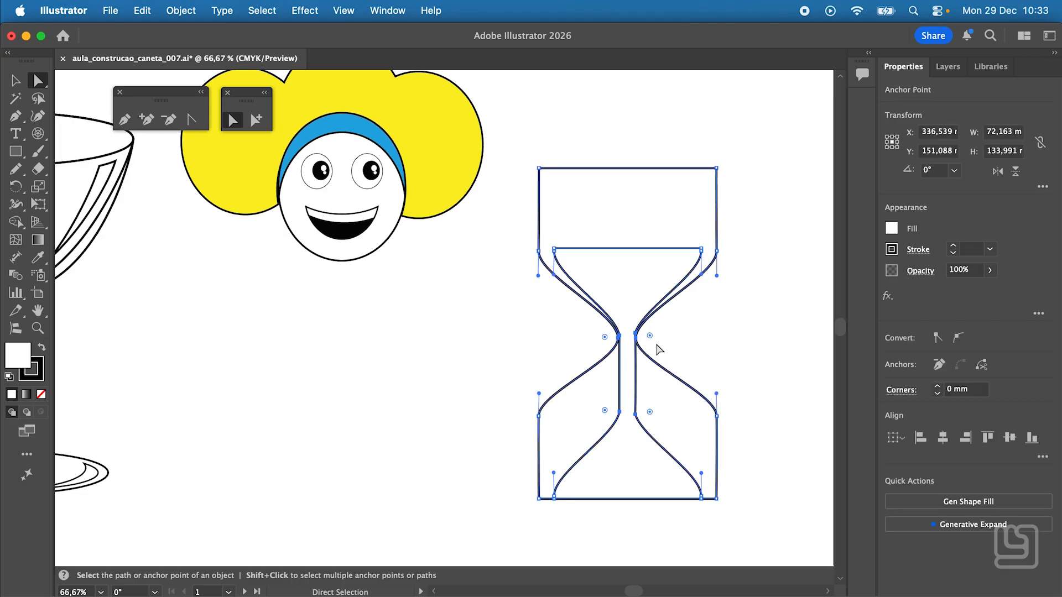
Select the four anchors of the sand stream and scale them horizontally inward to narrow the stream inside the neck.
left_click(658, 349)
left_click(635, 335)
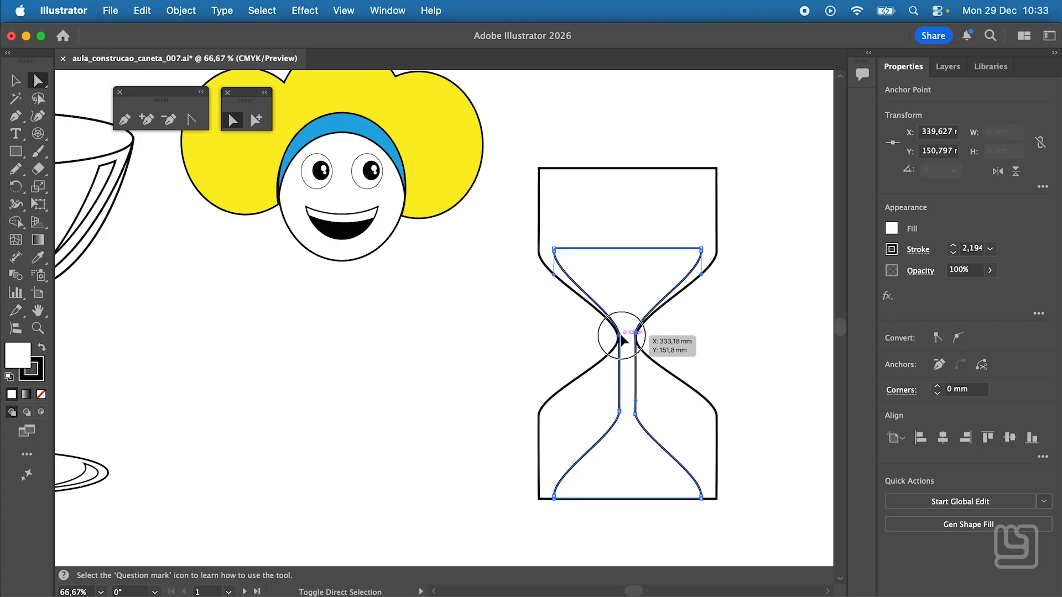
left_click(620, 336, "shift")
left_click(620, 412, "shift")
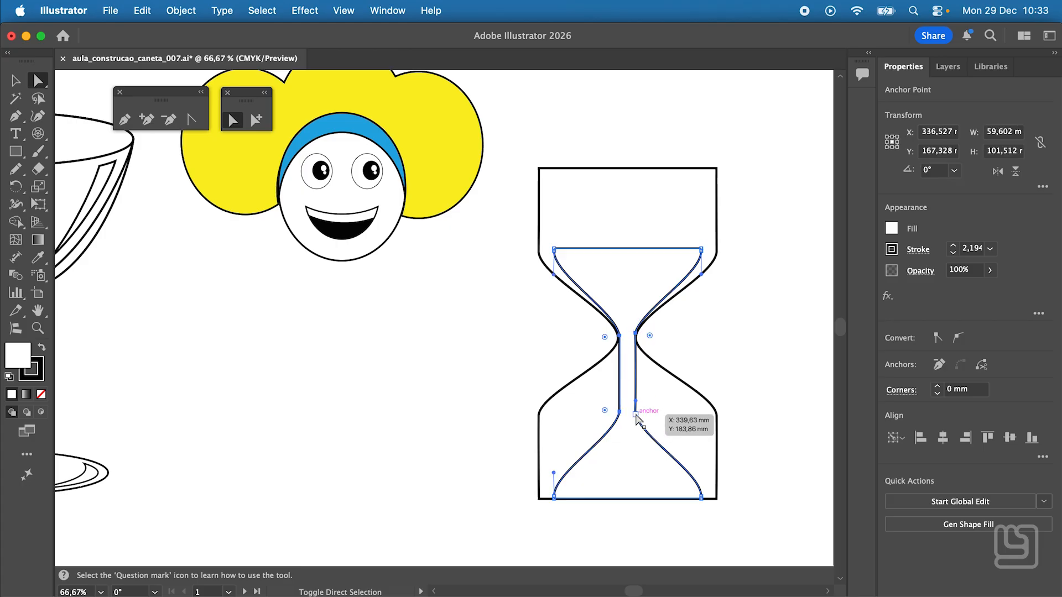
left_click(636, 415, "shift")
left_click(38, 190)
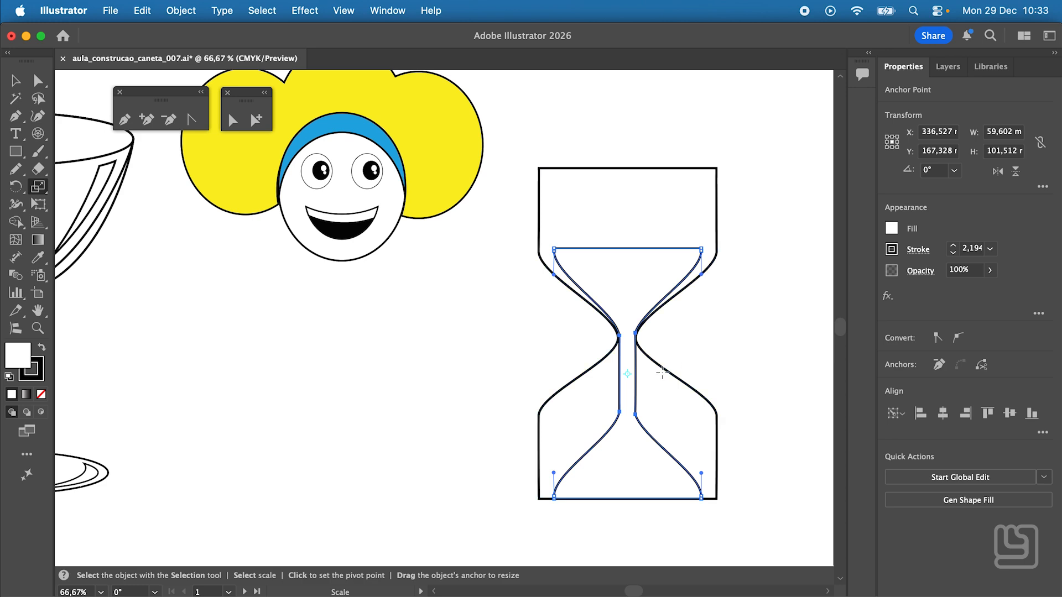
mouse_move(663, 371)
left_mouse_down()
mouse_move(675, 374)
mouse_move(658, 375)
left_mouse_up()
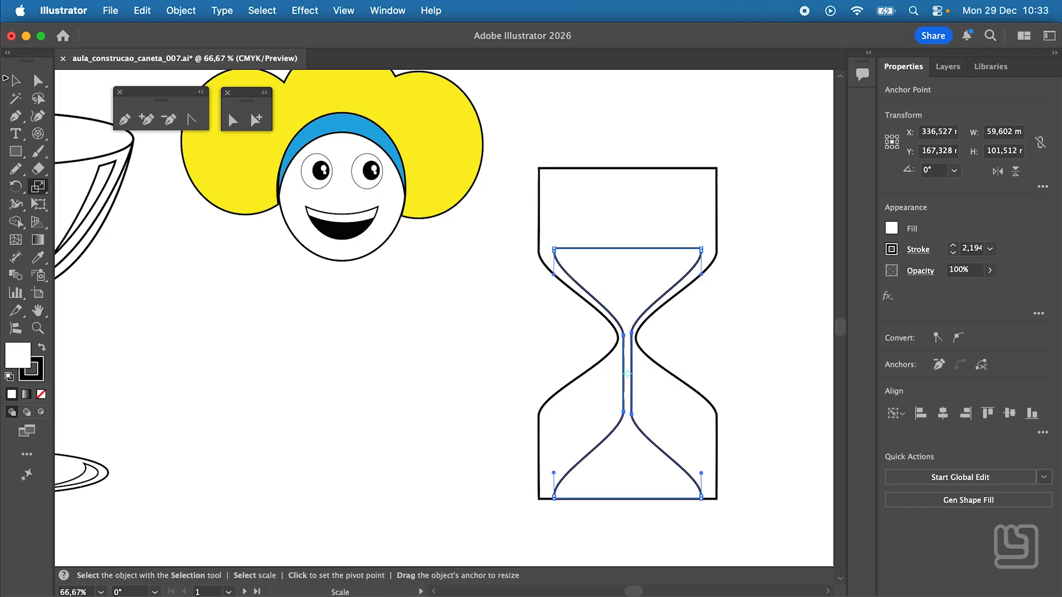
Try selecting the stream's two lower anchors individually and with a marquee across the filled hourglass outline.
left_click(16, 80)
key("a")
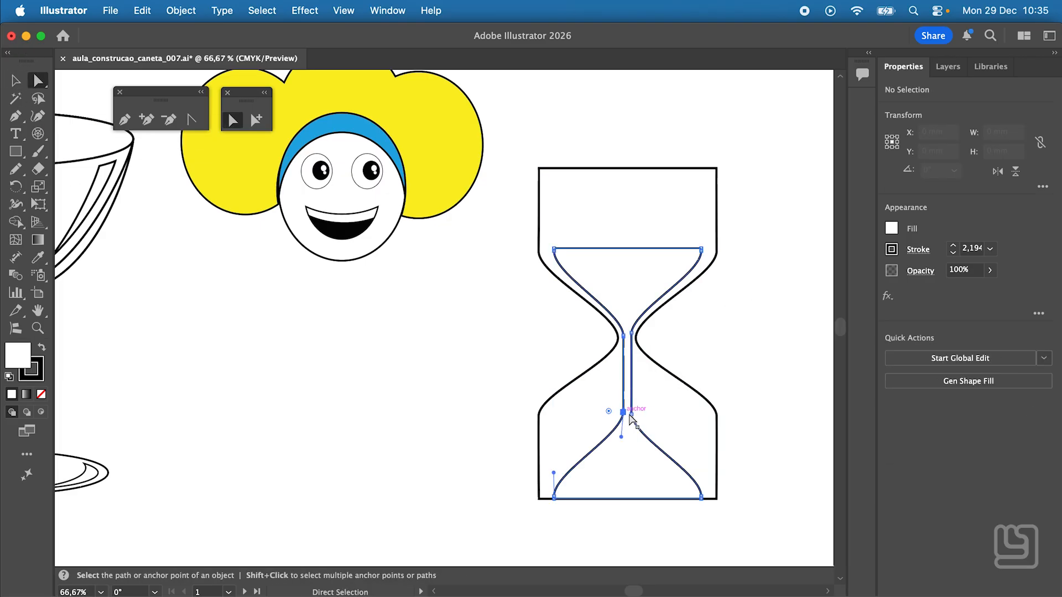
left_click(623, 412)
left_click(631, 413)
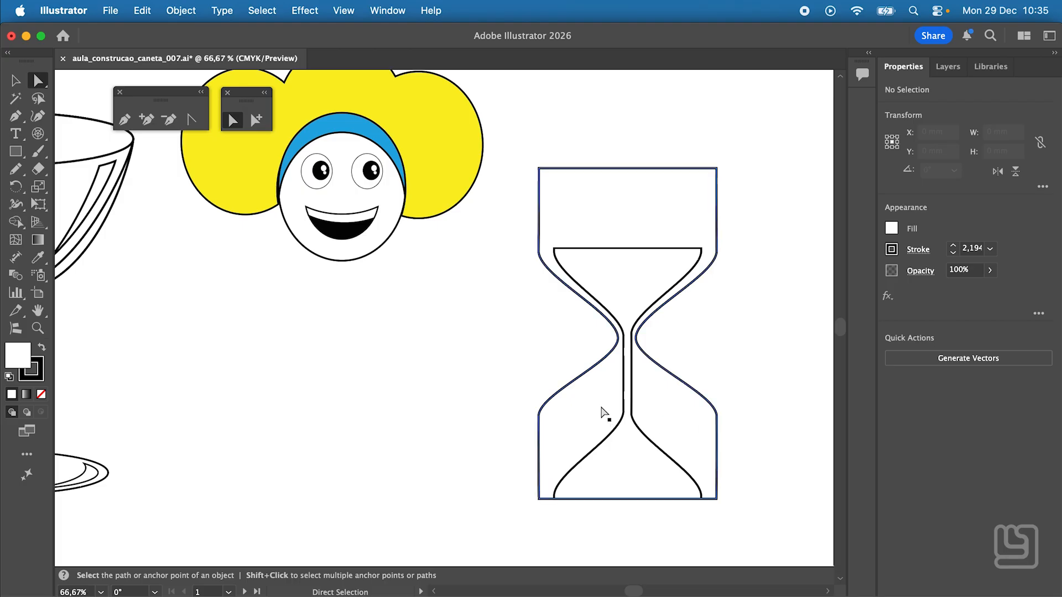
left_click_drag(658, 412, 612, 425)
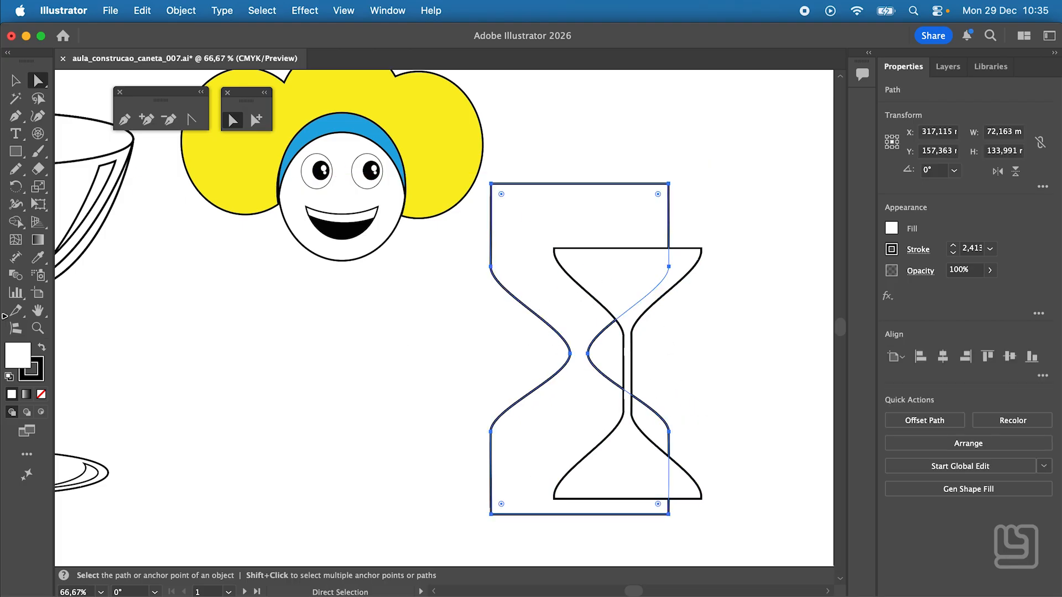
left_click_drag(617, 411, 666, 396)
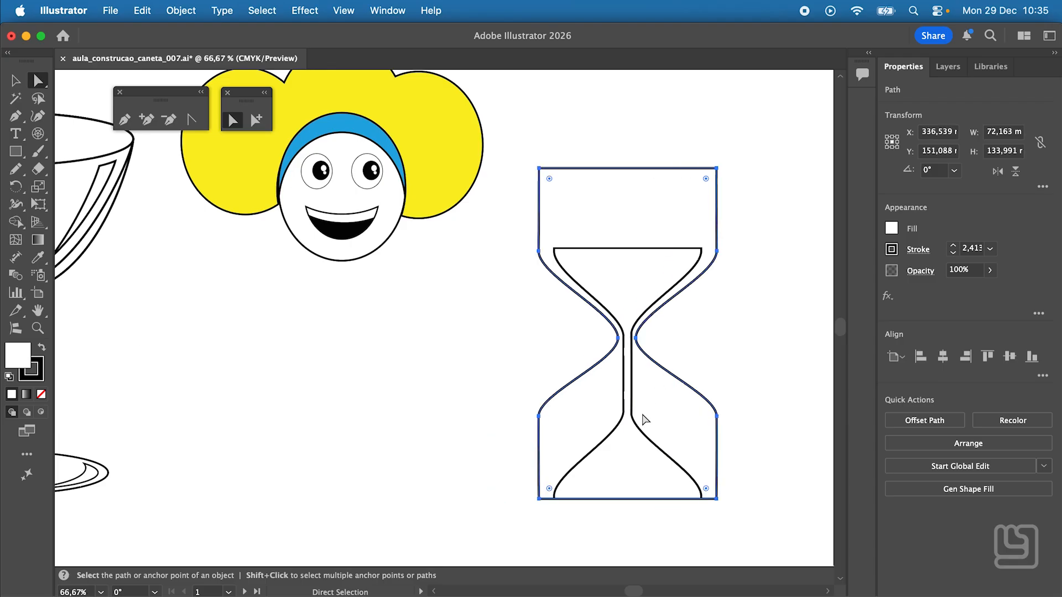
Remove the hourglass outline's fill and lower the stream's two bottom anchors to flatten the lower sand pile.
left_click(42, 396)
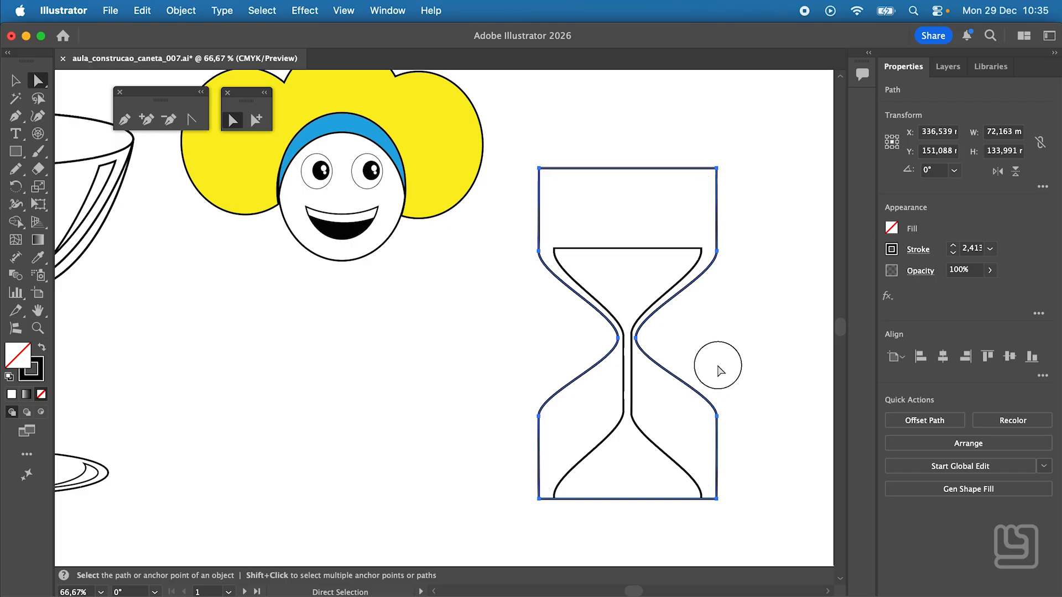
left_click(713, 363)
left_click(650, 397)
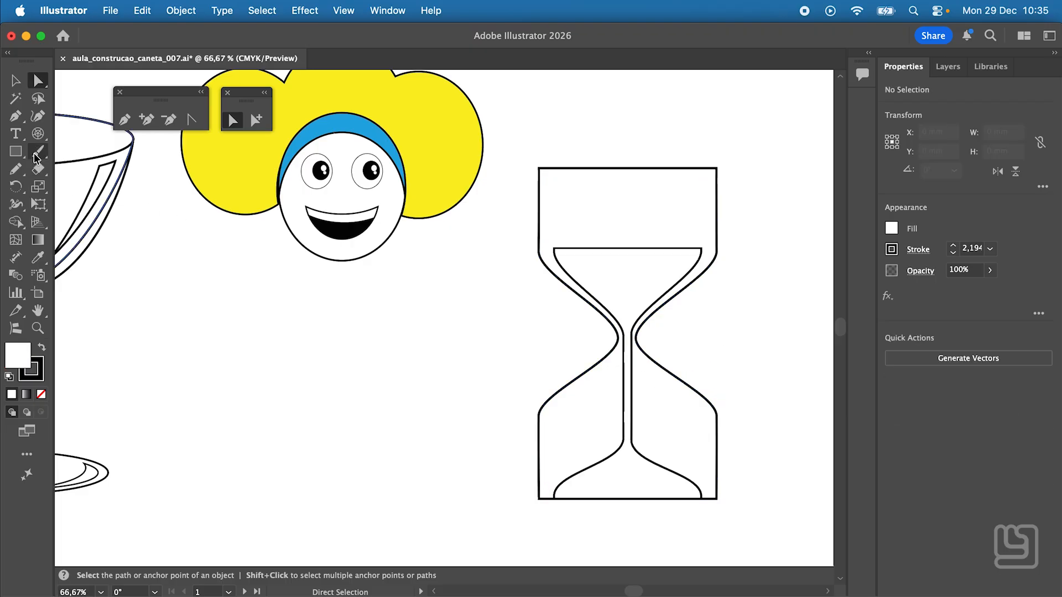
Add rounded rectangular caps about 91 mm wide above and below the hourglass glass.
left_click(20, 152)
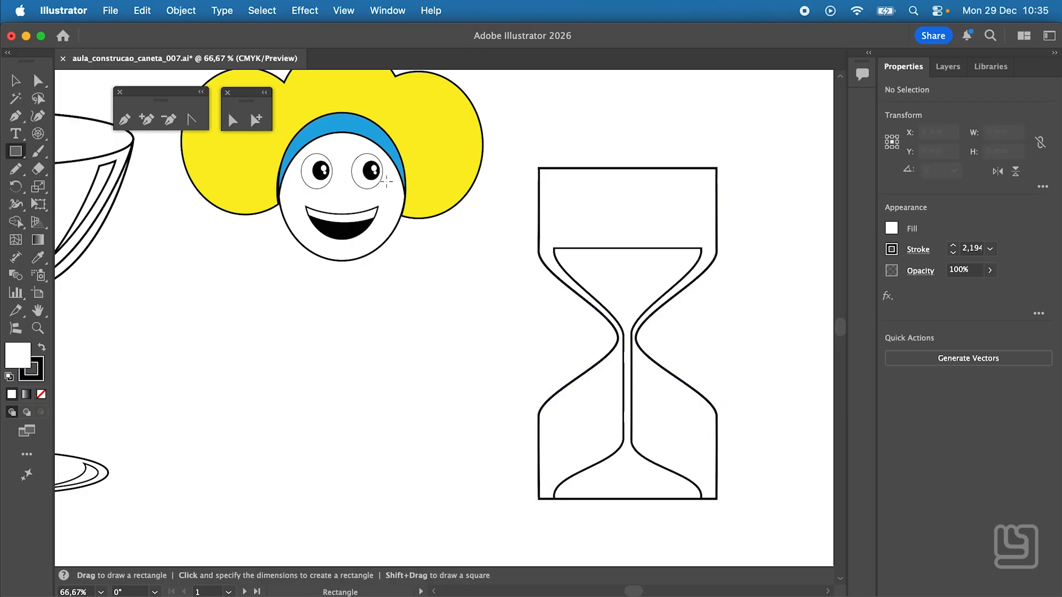
left_click_drag(514, 140, 692, 502)
key("a")
key("v")
left_click_drag(526, 117, 772, 545)
left_click(785, 233)
Add narrow rounded highlight bars about 3 mm wide inside the glass's upper and lower right edges, with a 2 pt stroke.
left_click_drag(685, 147, 736, 449)
left_click_drag(703, 248, 685, 336)
left_click(685, 337)
mouse_move(682, 434)
left_mouse_down()
mouse_move(698, 202)
mouse_move(735, 379)
mouse_move(729, 447)
left_mouse_up()
left_click(952, 245)
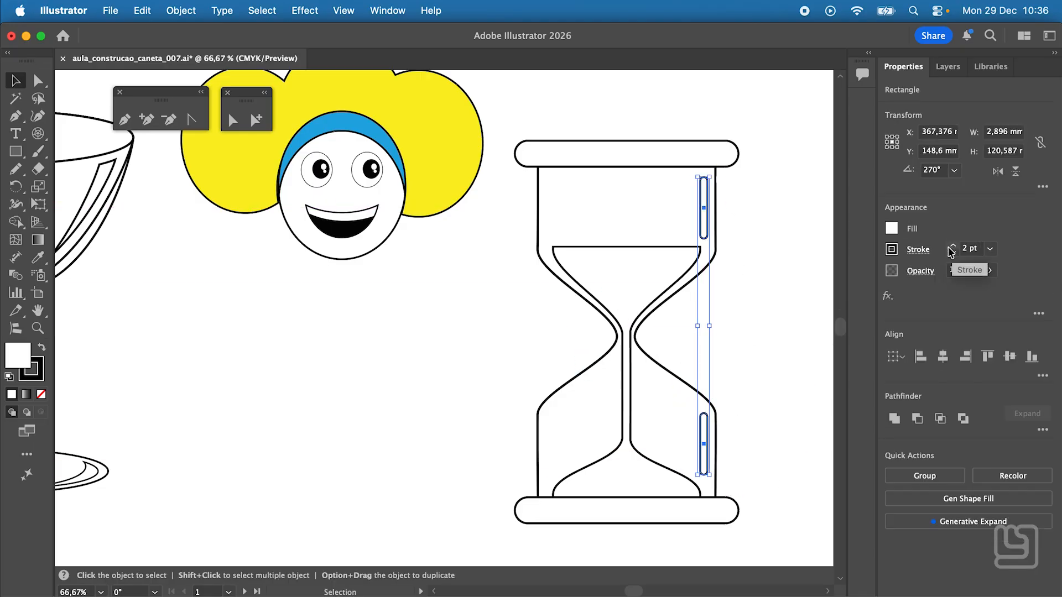
Add a small circle above each highlight bar and copy three circles into each sand area as grains.
key("super+shift+a")
key("l")
left_click_drag(707, 213, 720, 287)
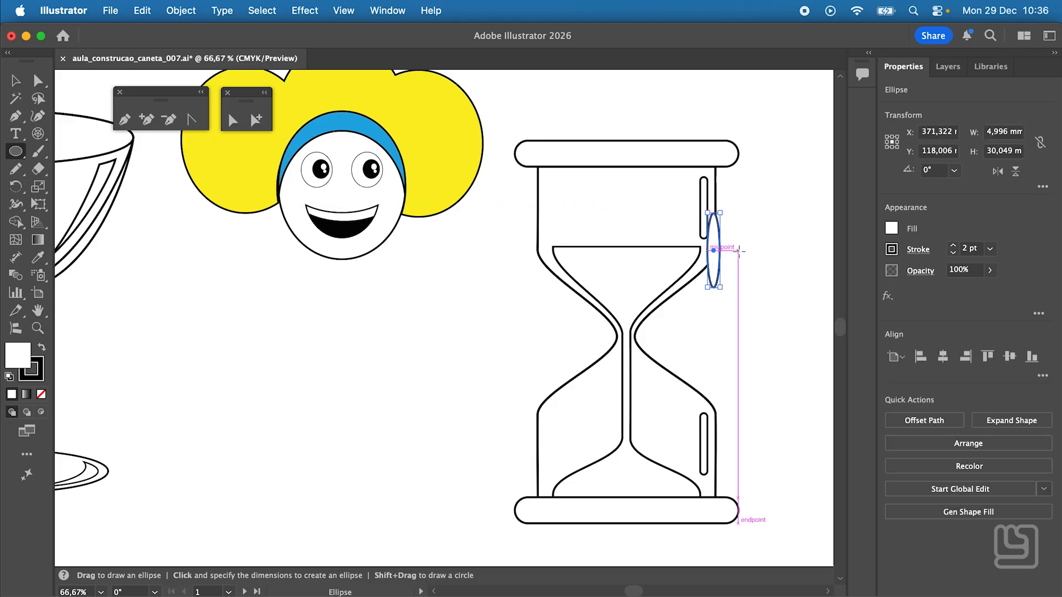
key("super+z")
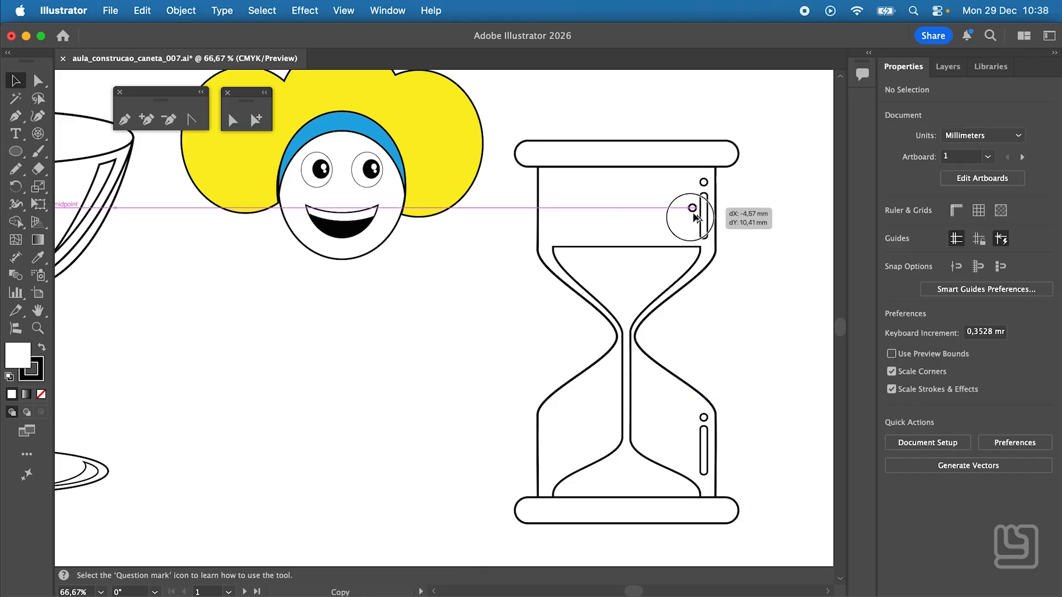
left_click_drag(623, 275, 615, 278)
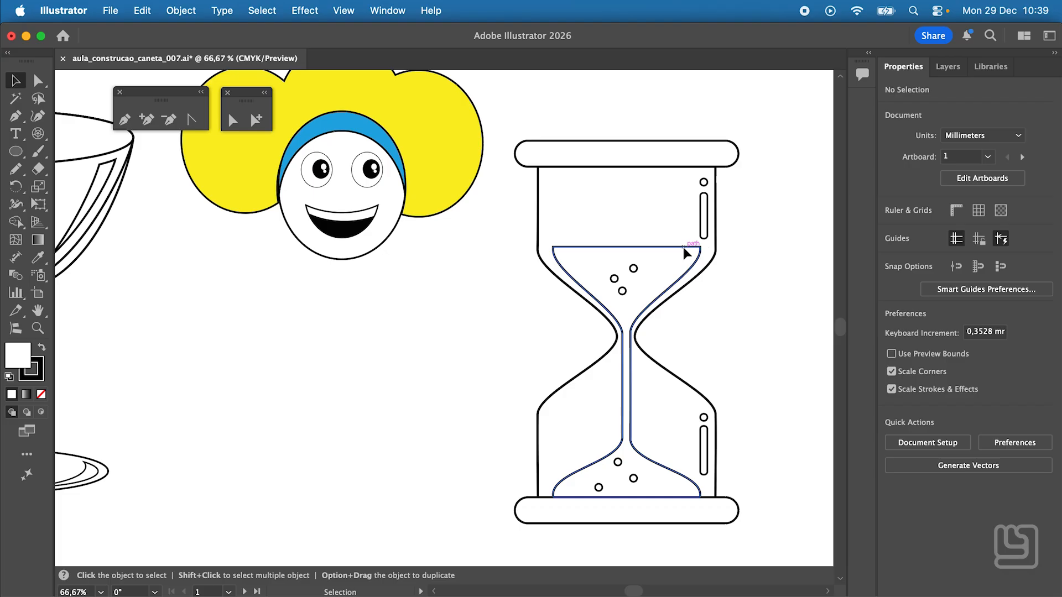
Fill the sand with light orange and the hourglass glass with light blue.
left_click(682, 248)
left_click(891, 228)
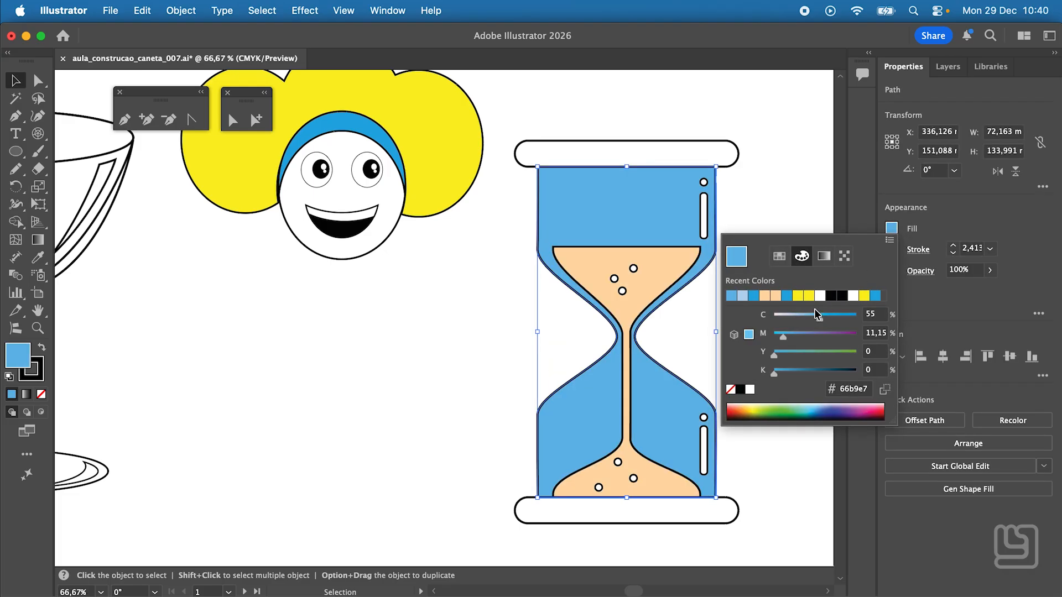
left_click(820, 324, "shift")
left_click_drag(820, 323, 800, 322)
Fill the upper and lower hourglass caps with a light brown swatch.
mouse_move(877, 224)
left_mouse_down()
mouse_move(867, 225)
mouse_move(895, 224)
mouse_move(865, 227)
left_mouse_up()
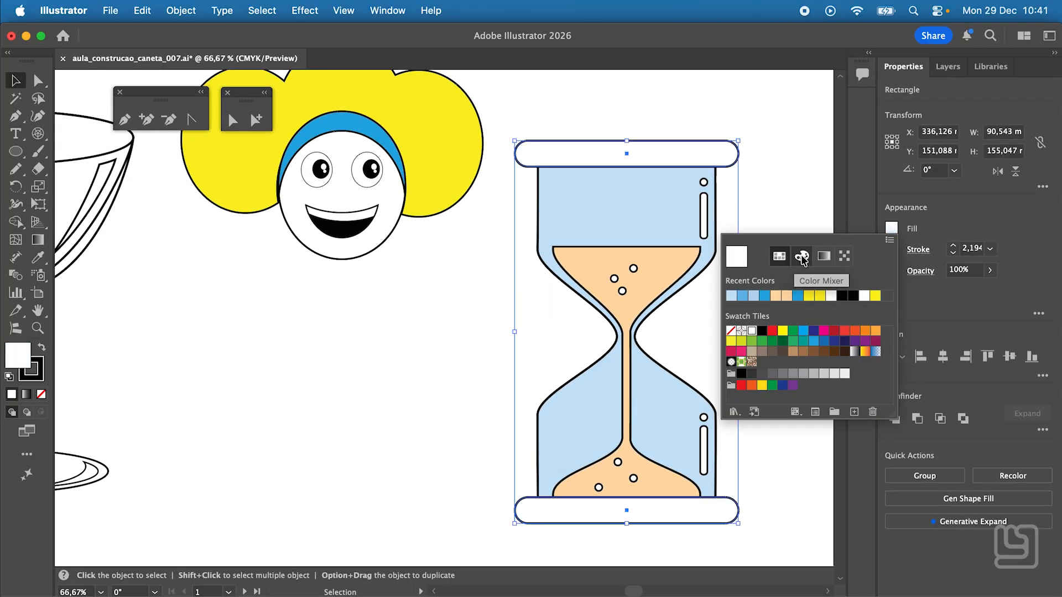
left_click(803, 260)
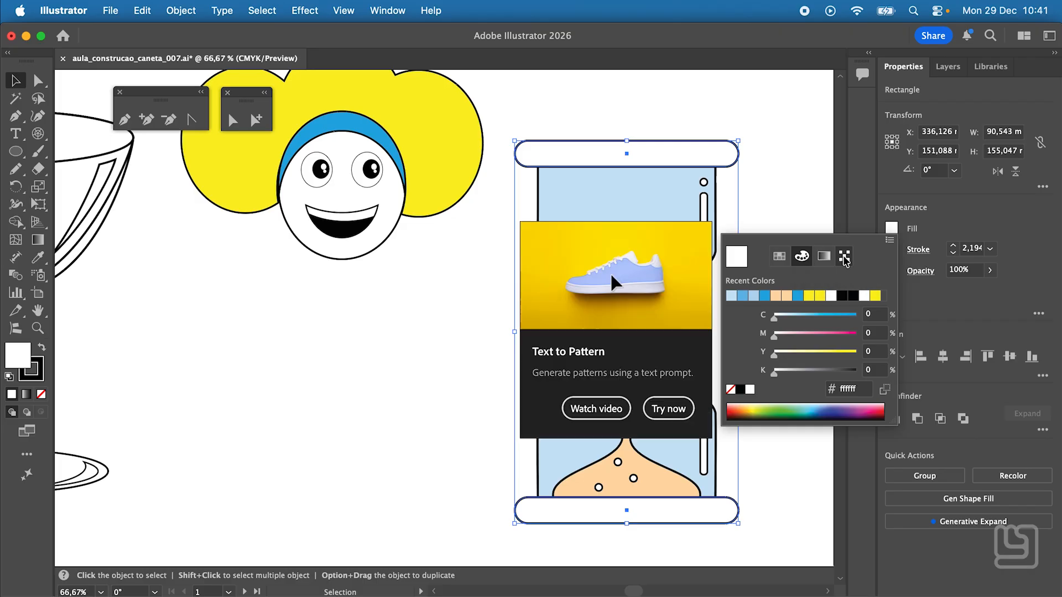
left_click(779, 256)
left_click(783, 356)
Bring the light blue glass shape in front of the sand, grains and highlights.
left_click(721, 199)
left_click(717, 197)
right_click(737, 224)
left_click(763, 239)
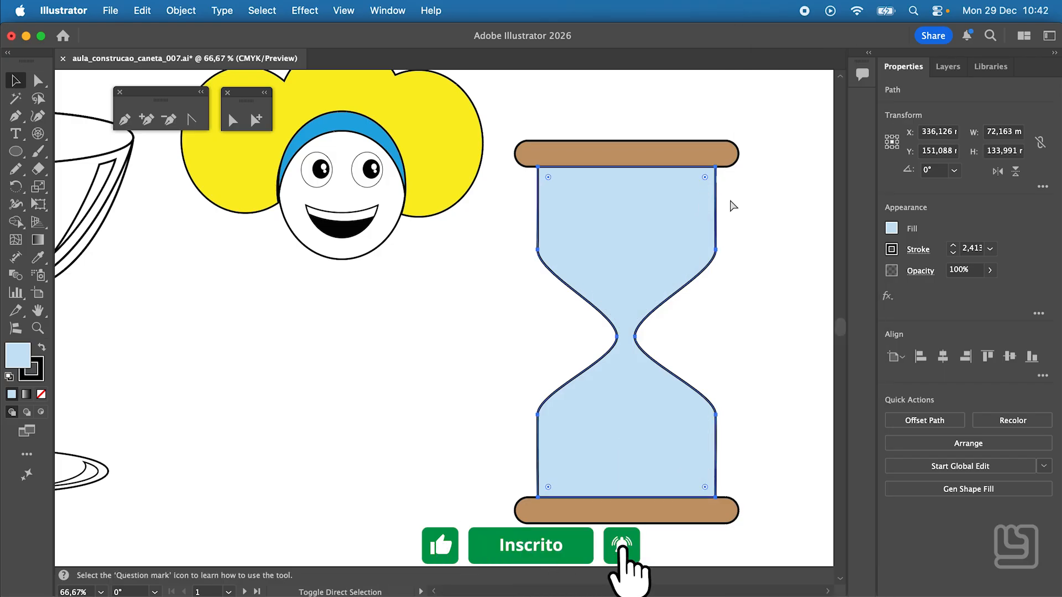
Lower the light blue hourglass glass shape's opacity to about 56% so the sand, grains and highlights show through.
key("v")
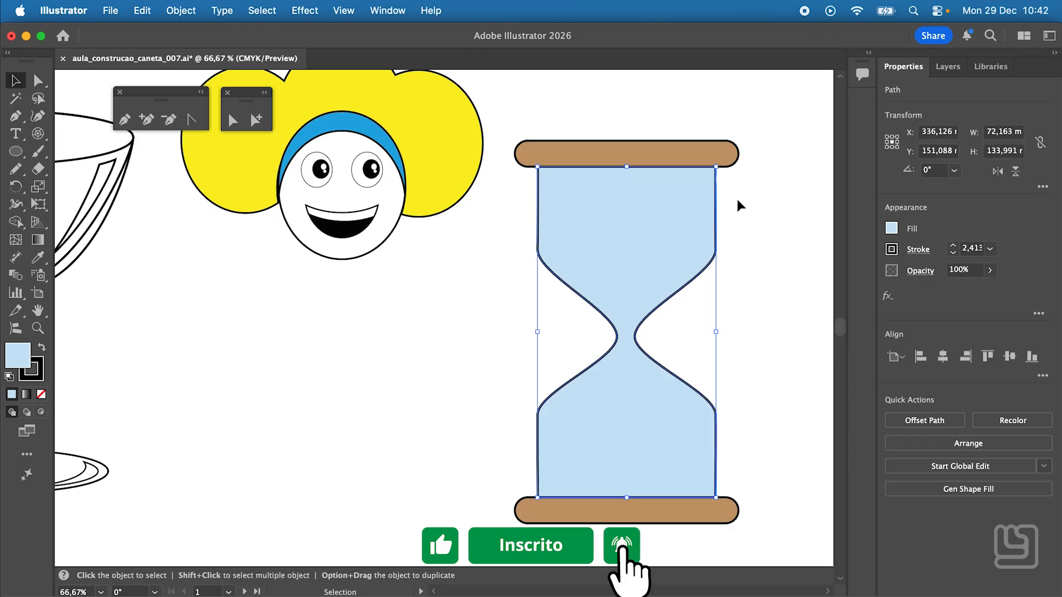
left_click(921, 271)
left_click_drag(923, 298, 901, 323)
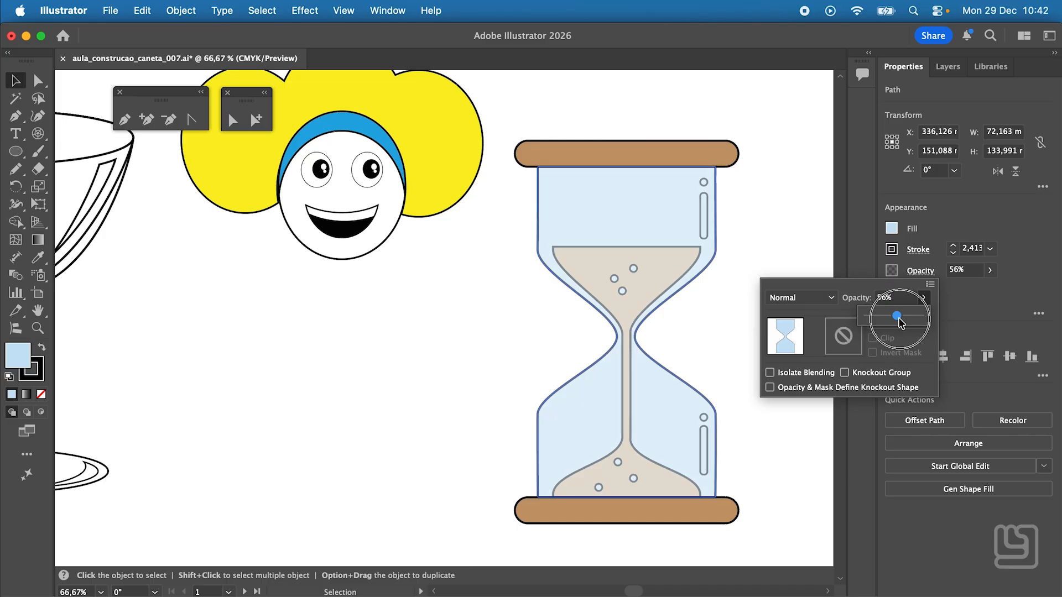
left_click(739, 255)
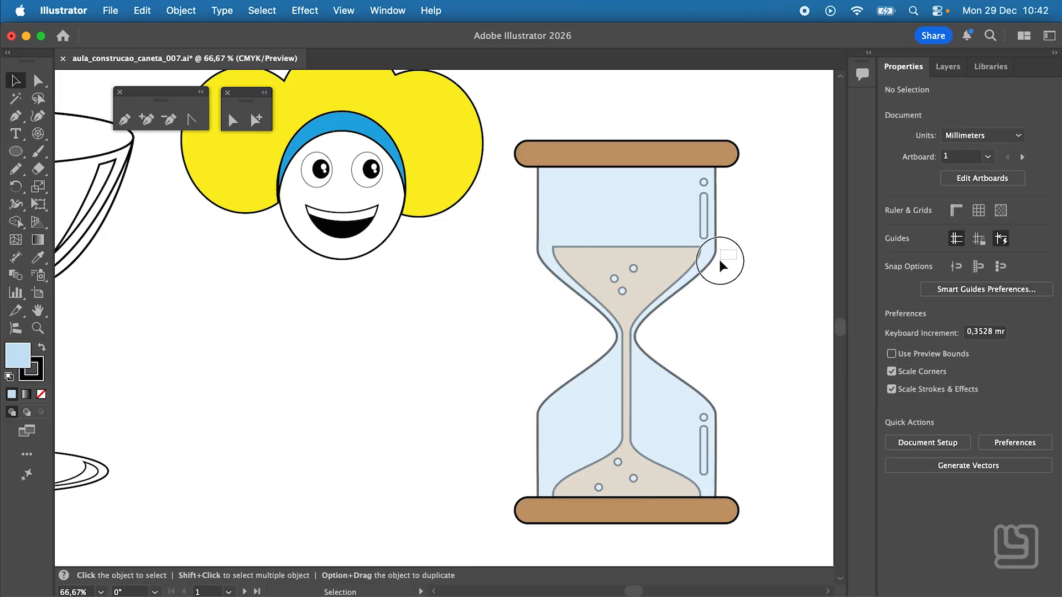
Send the hourglass glass and sand shapes together to the back, behind the grains and highlights.
left_click(682, 270)
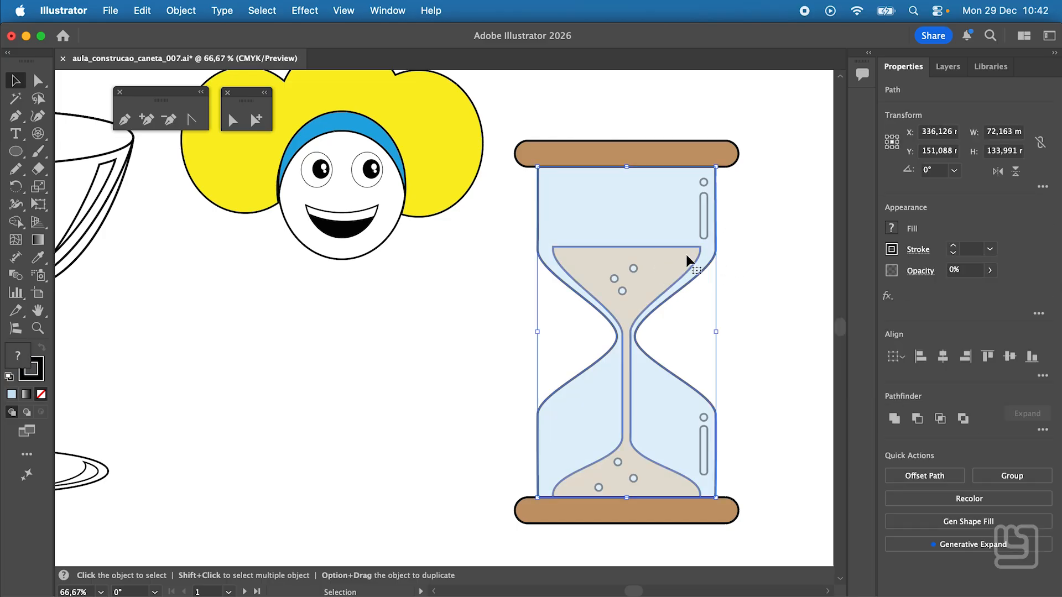
key("shift+super+bracketleft")
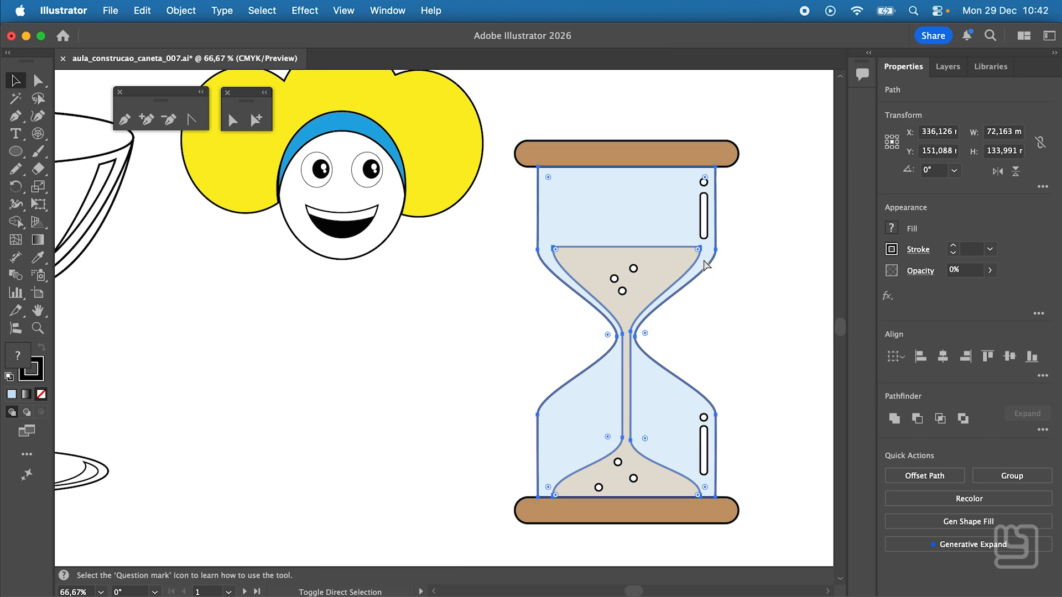
left_click(758, 243)
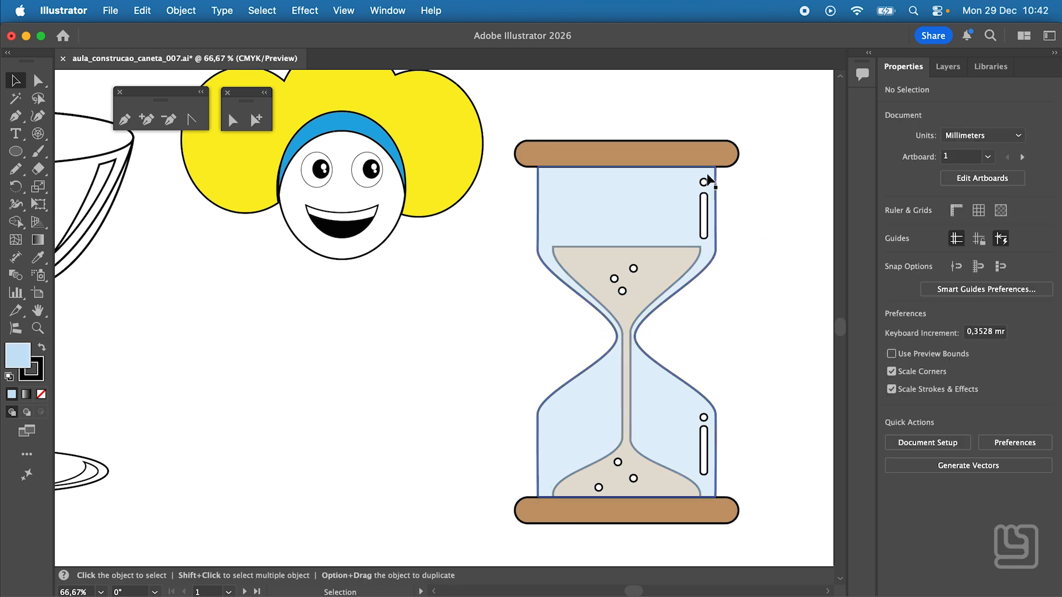